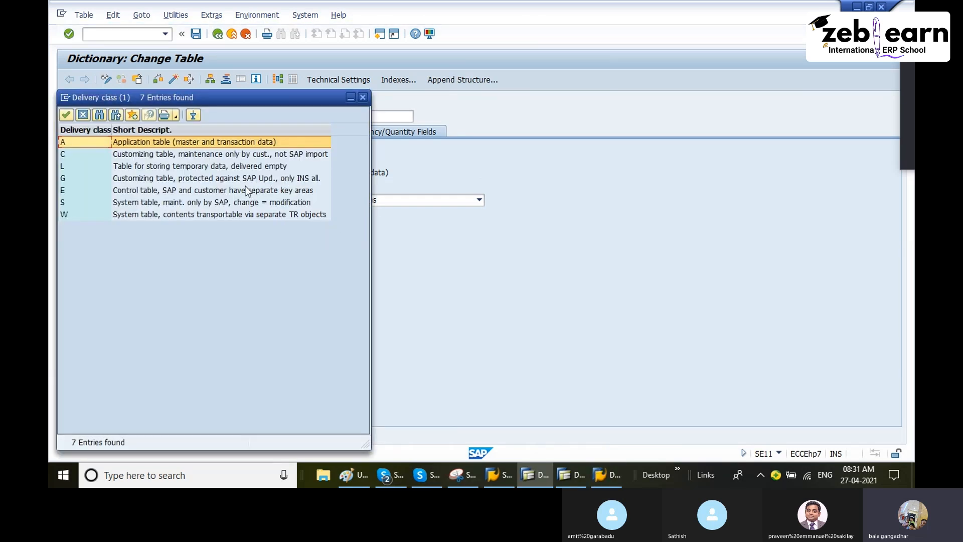
Step: Review the delivery class options for table ZEMPTABLE, down to class W, and close the list without choosing another class
{"action": "left_click", "coordinate": [282, 203]}
{"action": "left_click", "coordinate": [184, 216]}
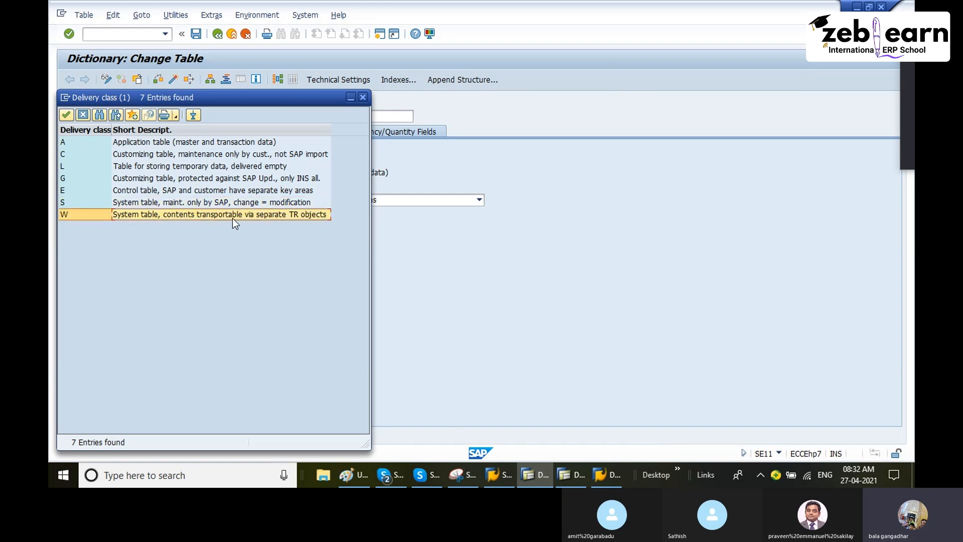
{"action": "left_click", "coordinate": [362, 98]}
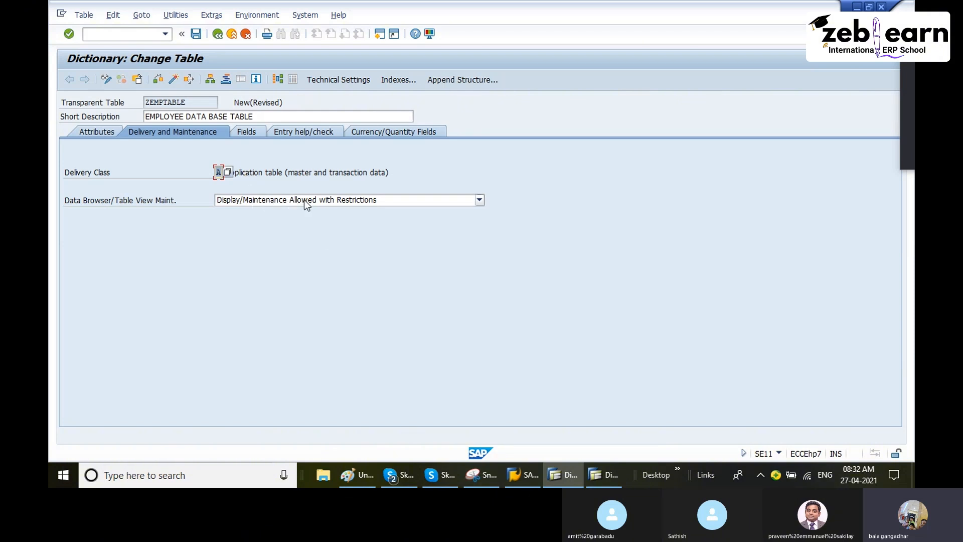
Step: Switch to the MARA table window, examine its maintenance setting and available table contents functions, and return to ZEMPTABLE
{"action": "left_click", "coordinate": [601, 471]}
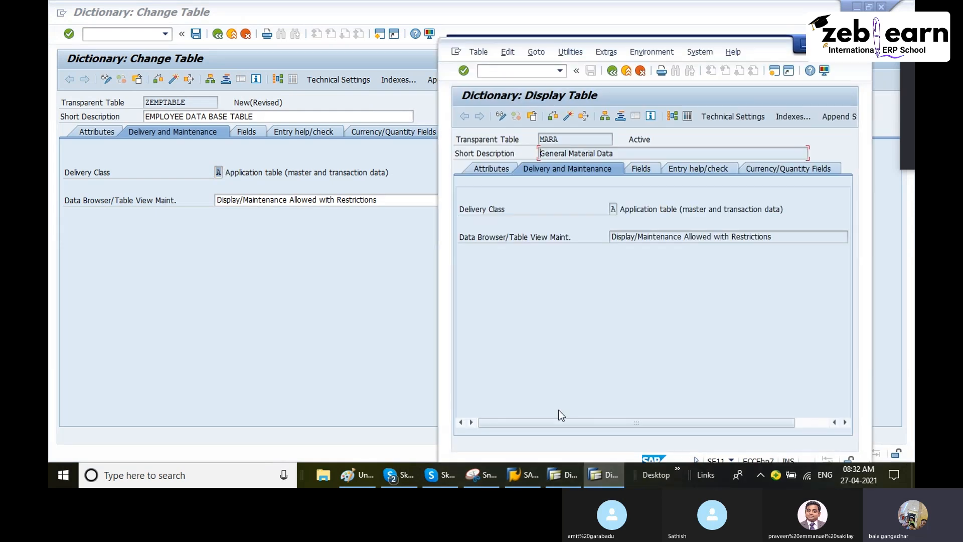
{"action": "left_click", "coordinate": [682, 238]}
{"action": "left_click", "coordinate": [688, 293]}
{"action": "left_click", "coordinate": [572, 53]}
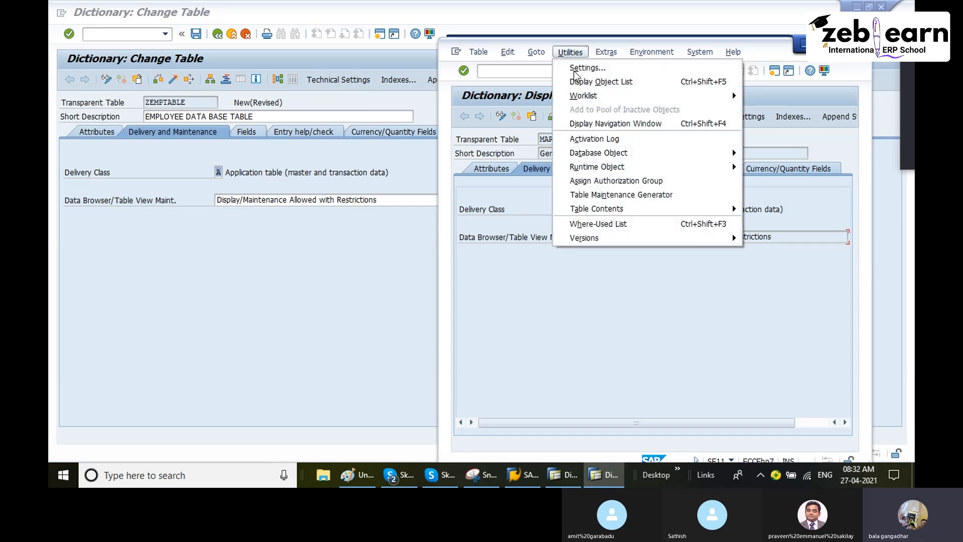
{"action": "mouse_move", "coordinate": [654, 207]}
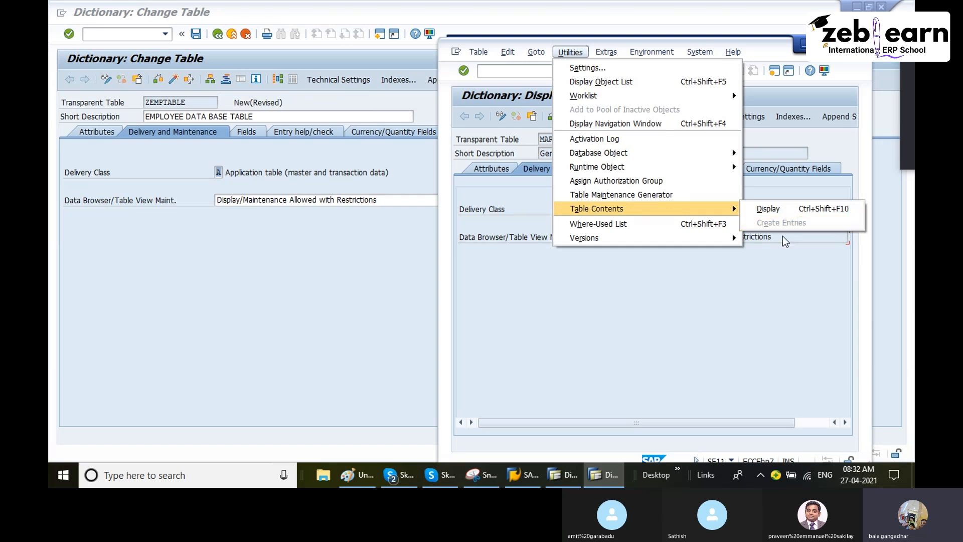
{"action": "left_click", "coordinate": [752, 254]}
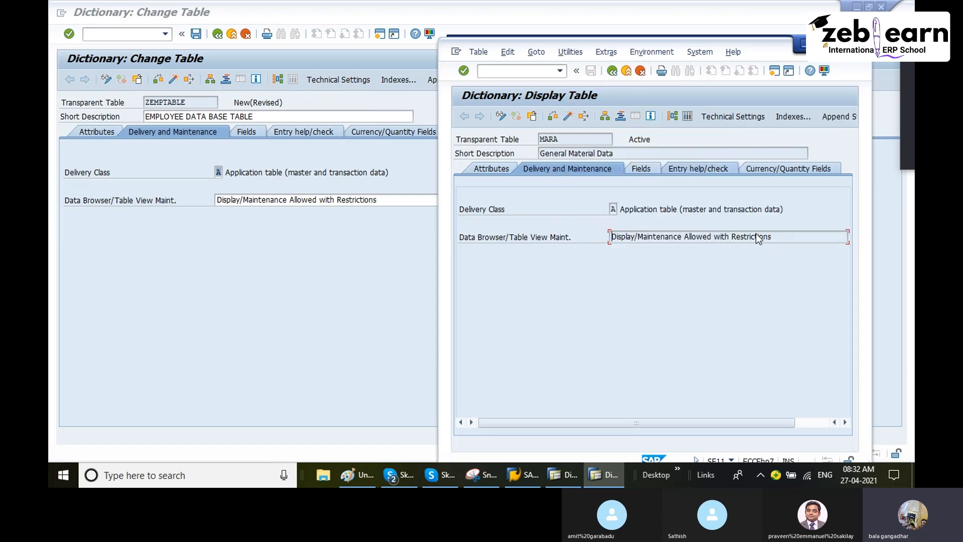
{"action": "left_click", "coordinate": [215, 230]}
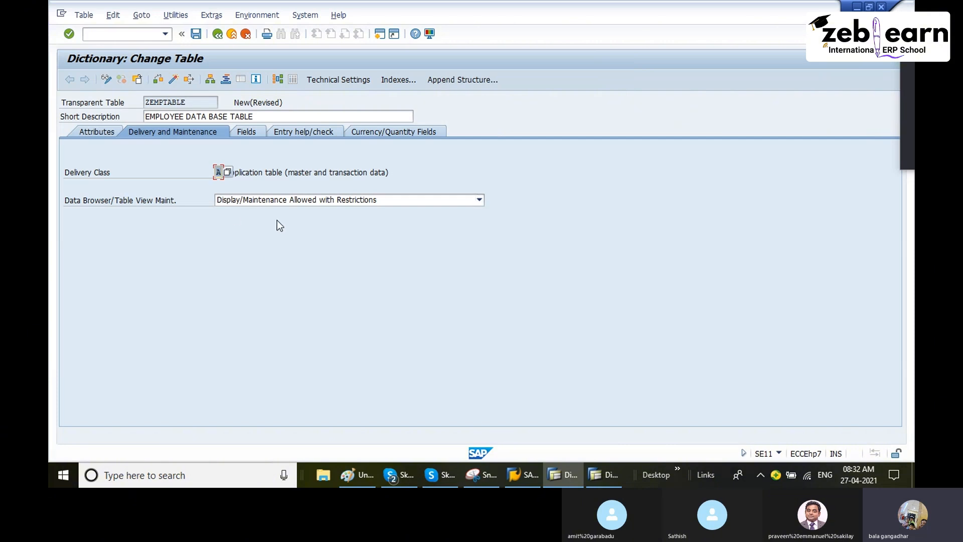
Step: Try the maintenance options for ZEMPTABLE and set Data Browser/Table View Maint. to Display/Maintenance Allowed
{"action": "left_click", "coordinate": [259, 203]}
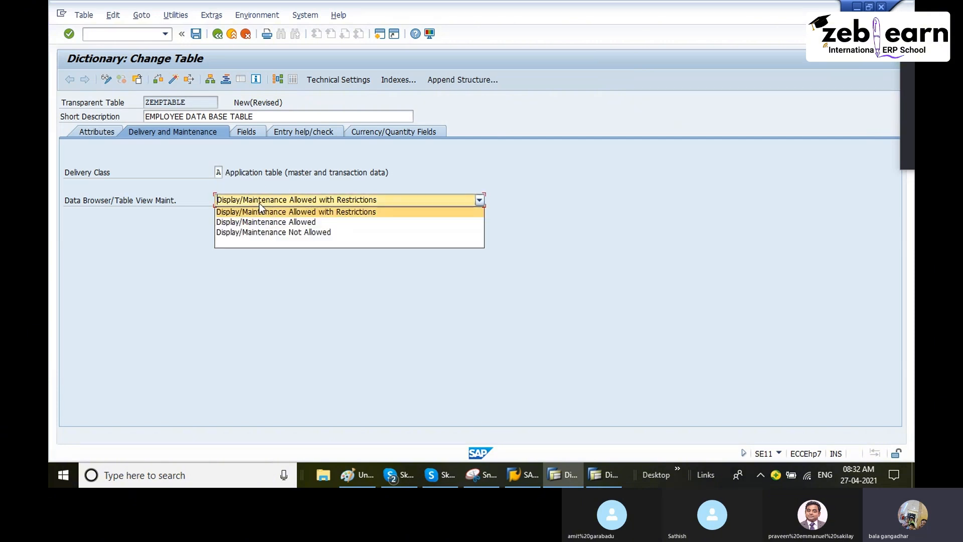
{"action": "left_click", "coordinate": [301, 222]}
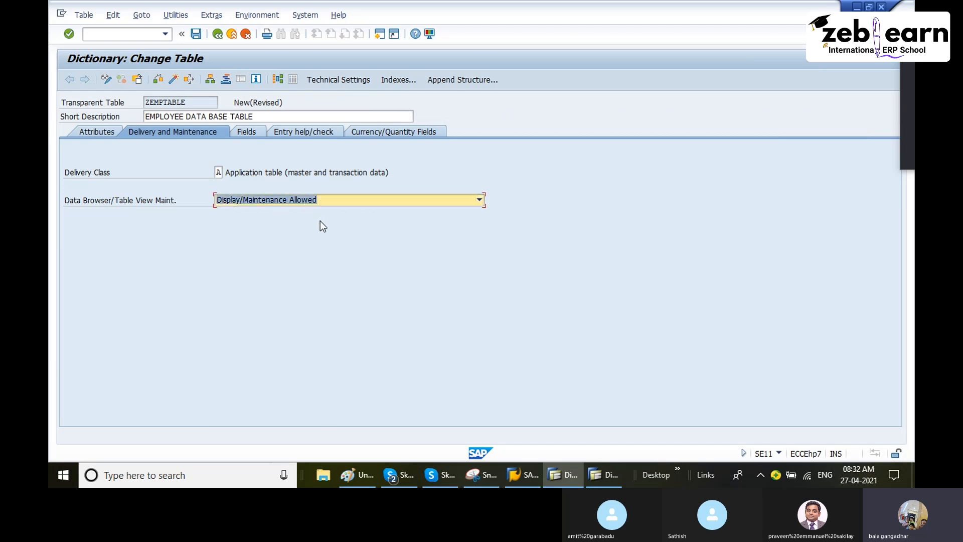
{"action": "left_click", "coordinate": [289, 202]}
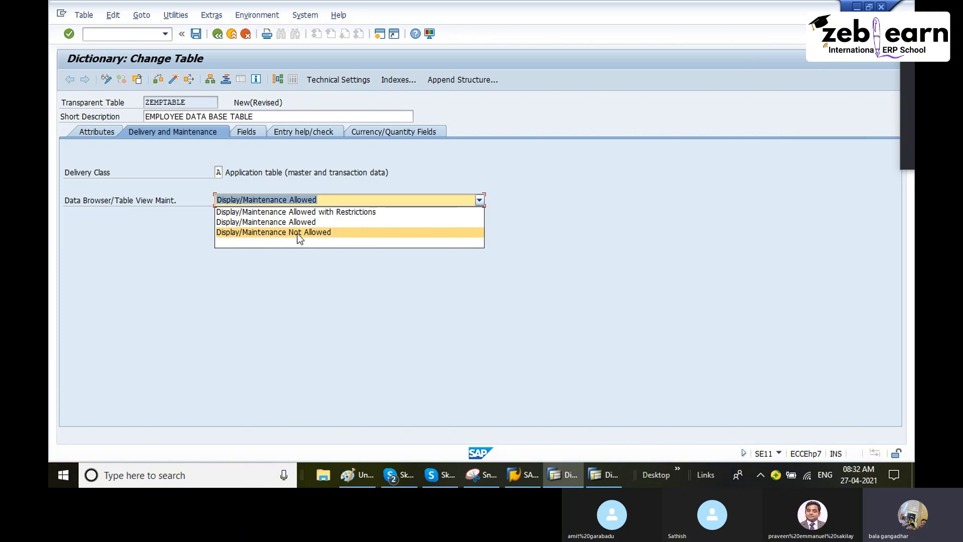
{"action": "left_click", "coordinate": [297, 233]}
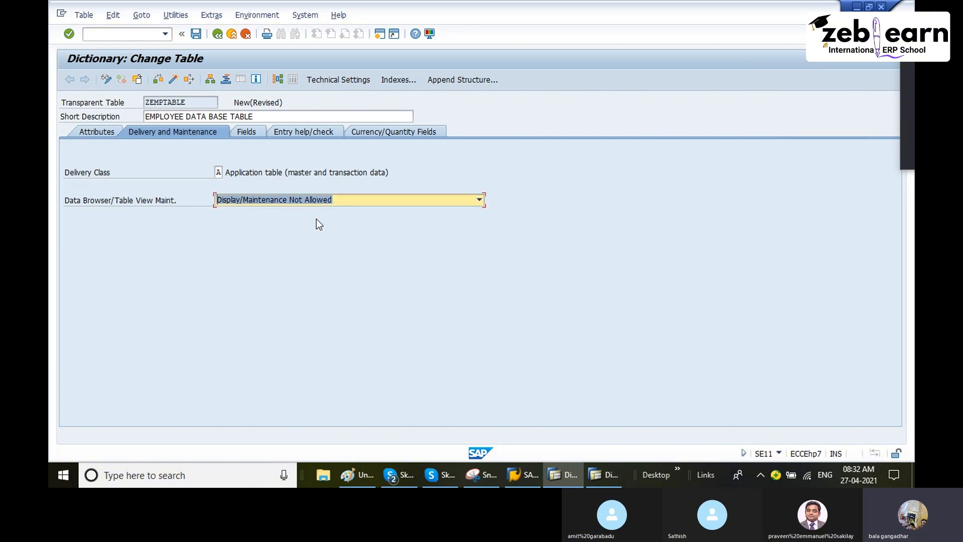
{"action": "left_click", "coordinate": [327, 202]}
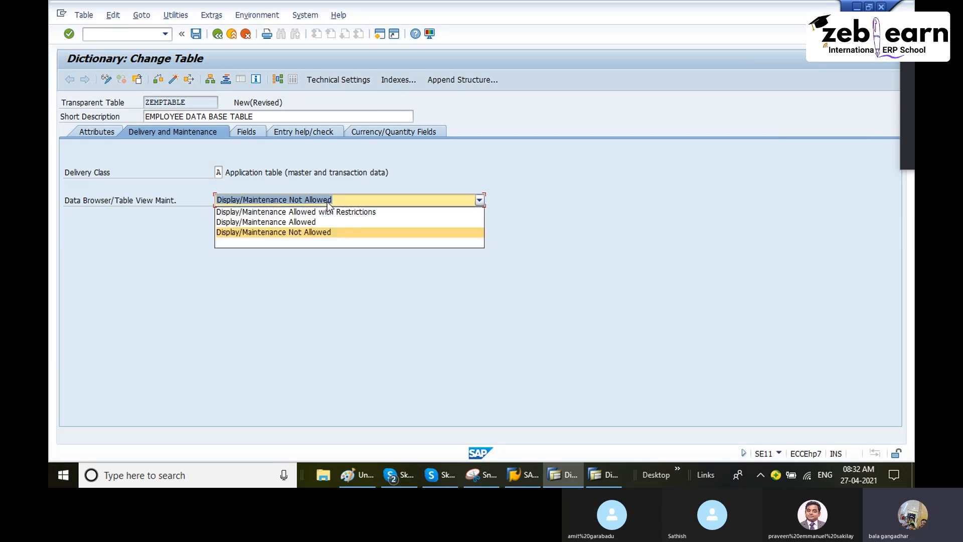
{"action": "left_click", "coordinate": [291, 220]}
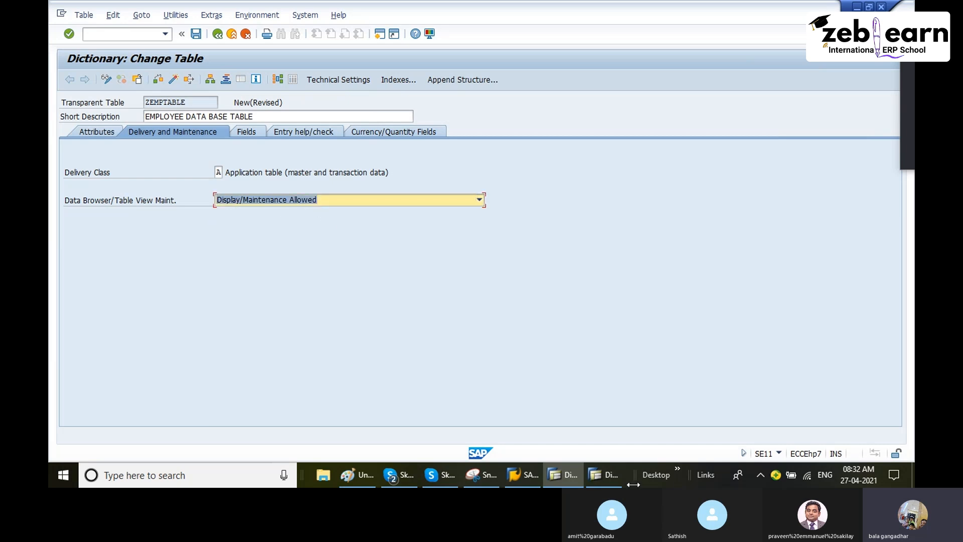
Step: Compare MARA's Data Browser/Table View Maint. options with its table display and entry creation commands, returning to the ZEMPTABLE window
{"action": "left_click", "coordinate": [607, 475]}
{"action": "left_click", "coordinate": [677, 237]}
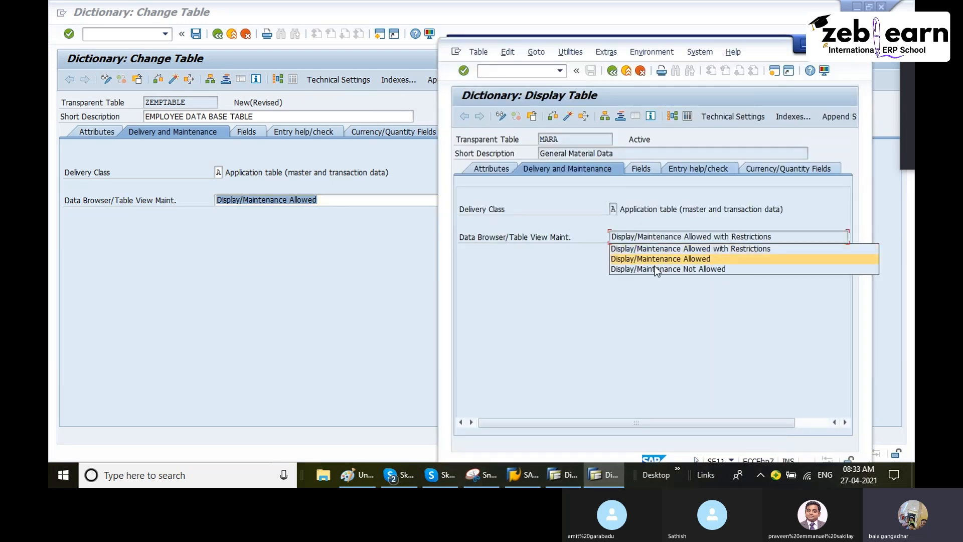
{"action": "left_click", "coordinate": [570, 53]}
{"action": "left_click", "coordinate": [571, 54]}
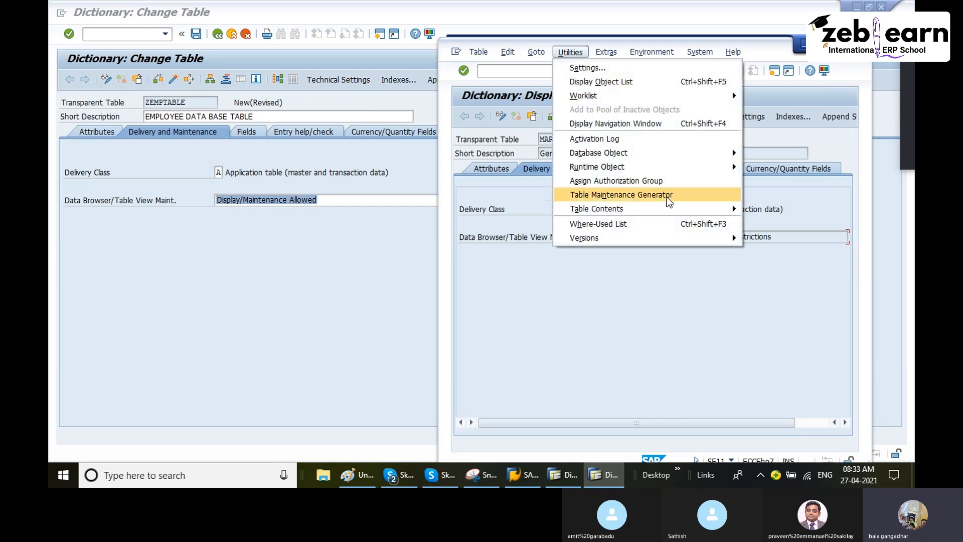
{"action": "mouse_move", "coordinate": [702, 209]}
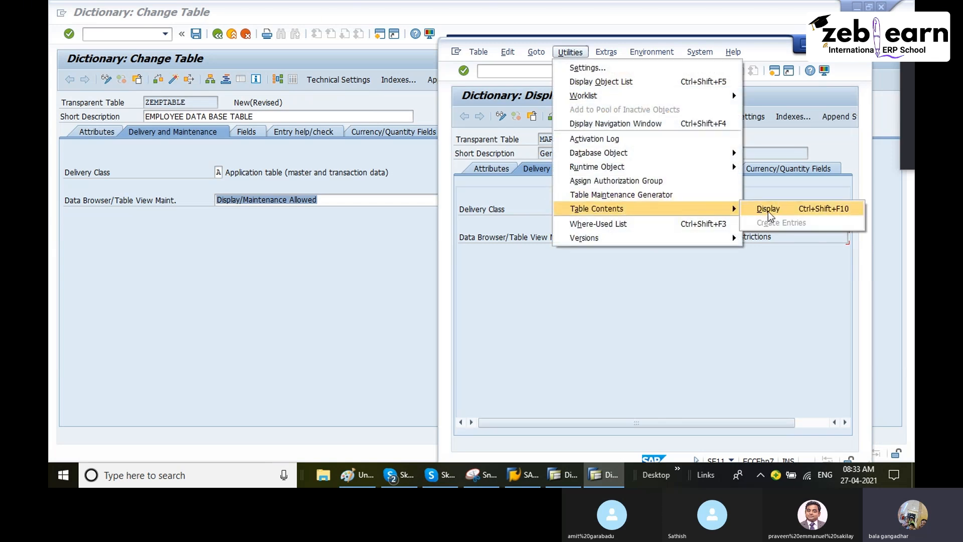
{"action": "left_click", "coordinate": [743, 272]}
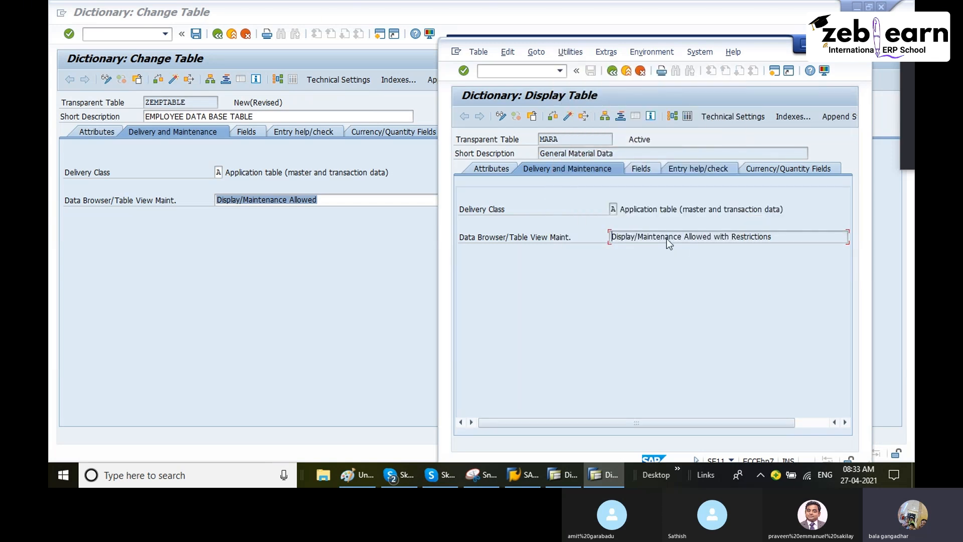
{"action": "left_click", "coordinate": [669, 243]}
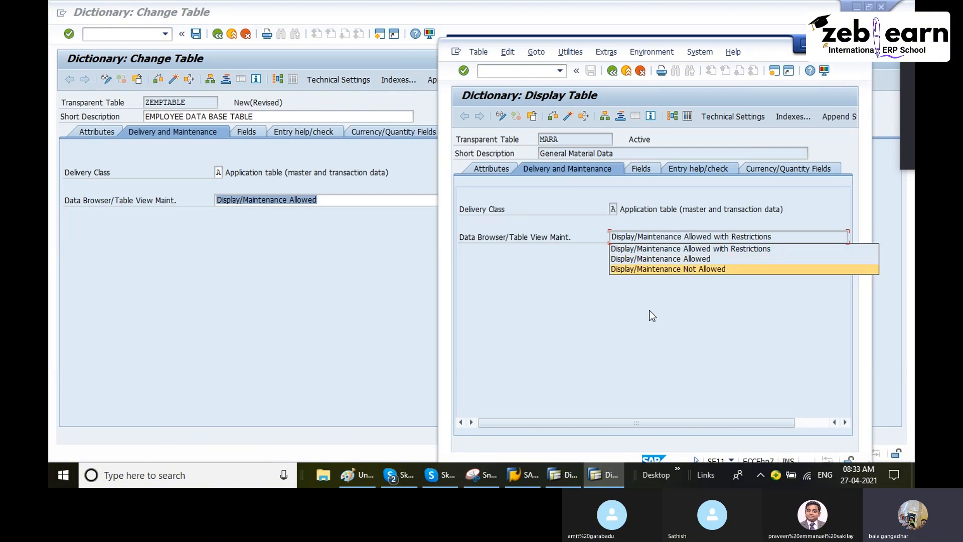
{"action": "left_click", "coordinate": [346, 208]}
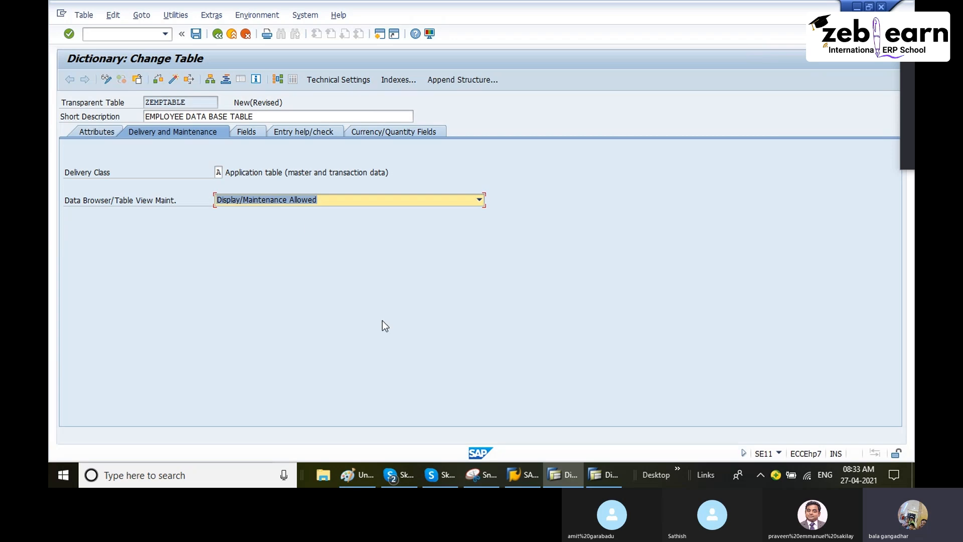
Step: Switch to Paint and draw a black rounded rectangle of about 735 × 96 px around the employee table's column headings
{"action": "left_click", "coordinate": [357, 479]}
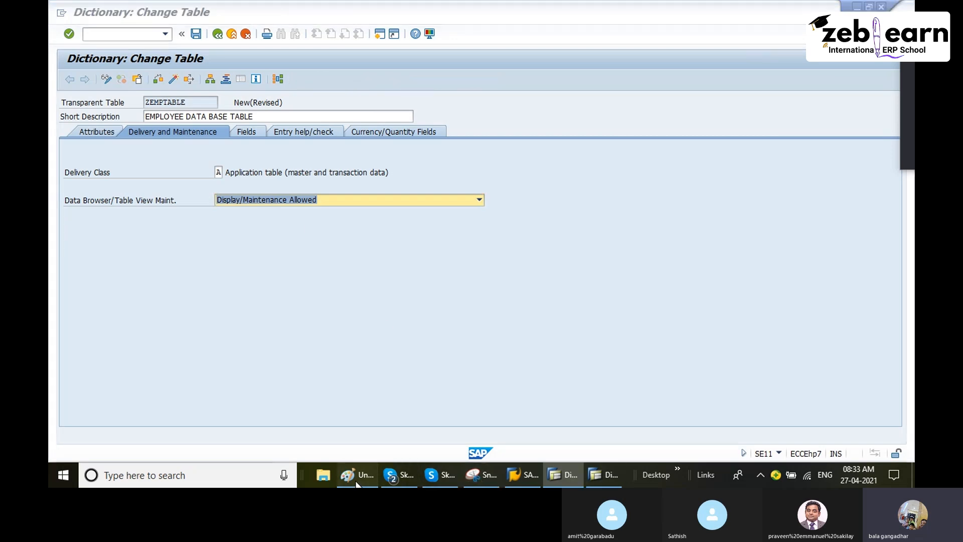
{"action": "scroll", "coordinate": [336, 241], "scroll_direction": "up", "scroll_amount": 5}
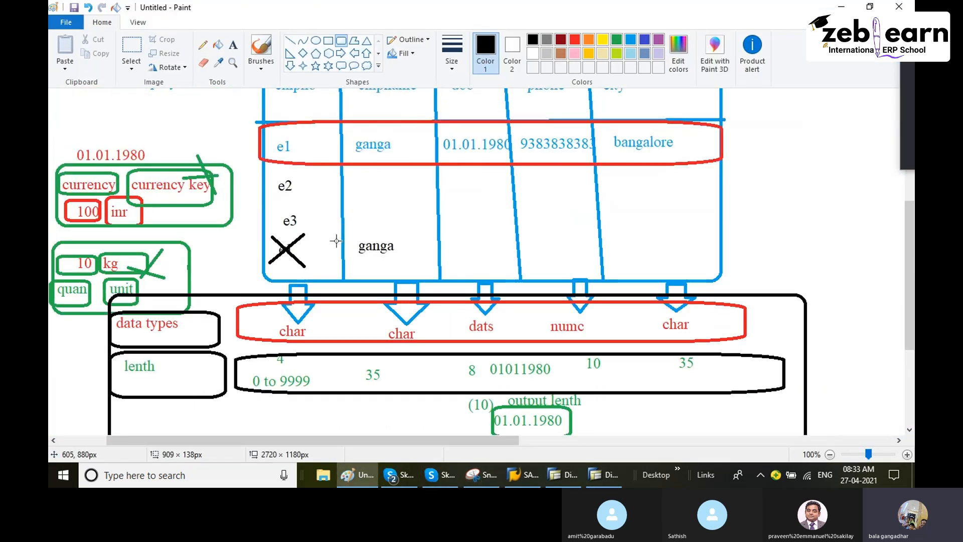
{"action": "scroll", "coordinate": [336, 241], "scroll_direction": "up", "scroll_amount": 3}
{"action": "left_click_drag", "start_coordinate": [259, 240], "coordinate": [725, 300]}
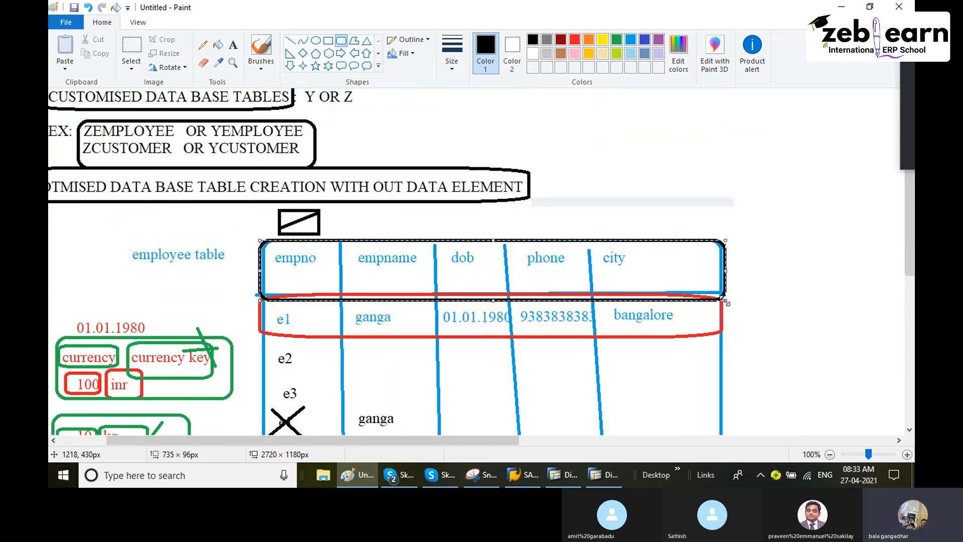
{"action": "left_click", "coordinate": [749, 291]}
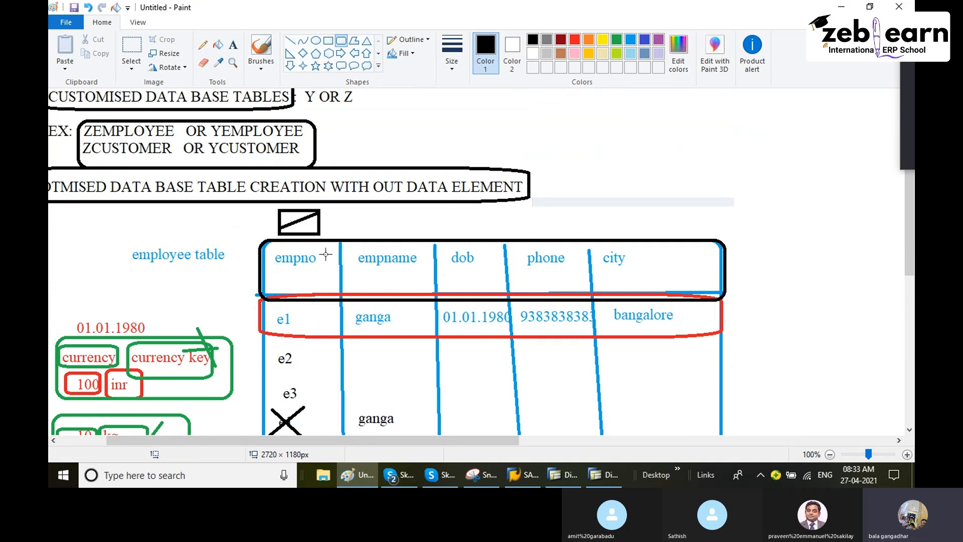
Step: Add the text "PRIMARY KEY" beside the small black box above the empno column
{"action": "left_click", "coordinate": [289, 218]}
{"action": "left_click", "coordinate": [233, 45]}
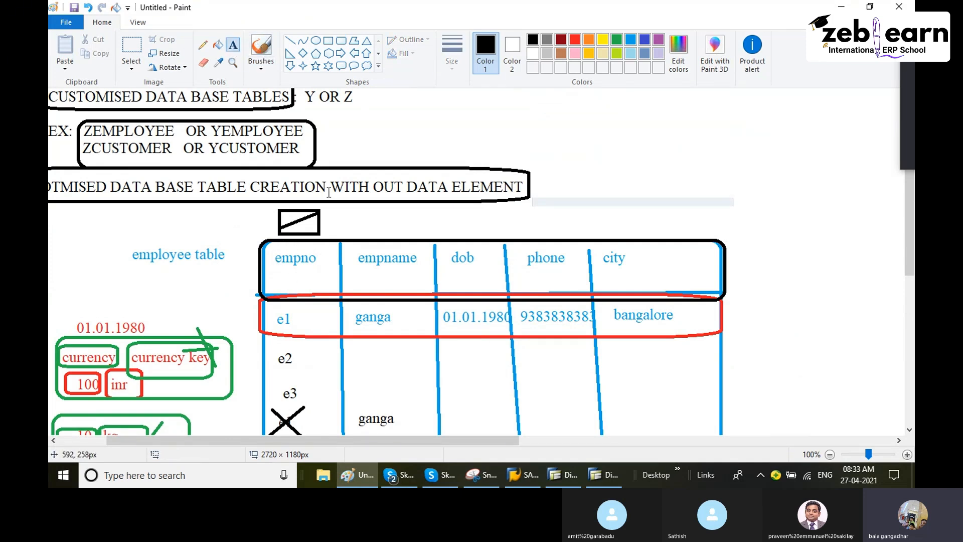
{"action": "left_click", "coordinate": [323, 217]}
{"action": "type", "text": "PRI"}
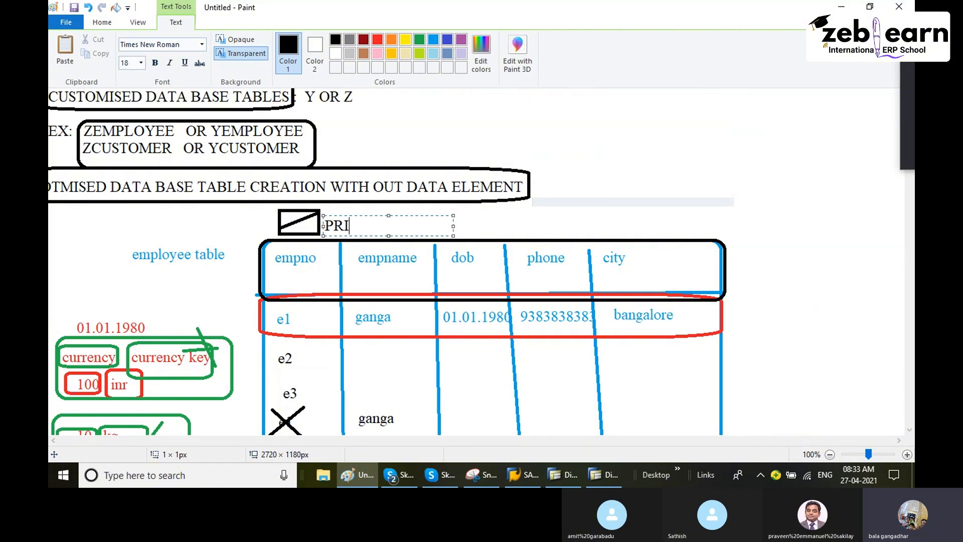
{"action": "type", "text": "MARY KEY"}
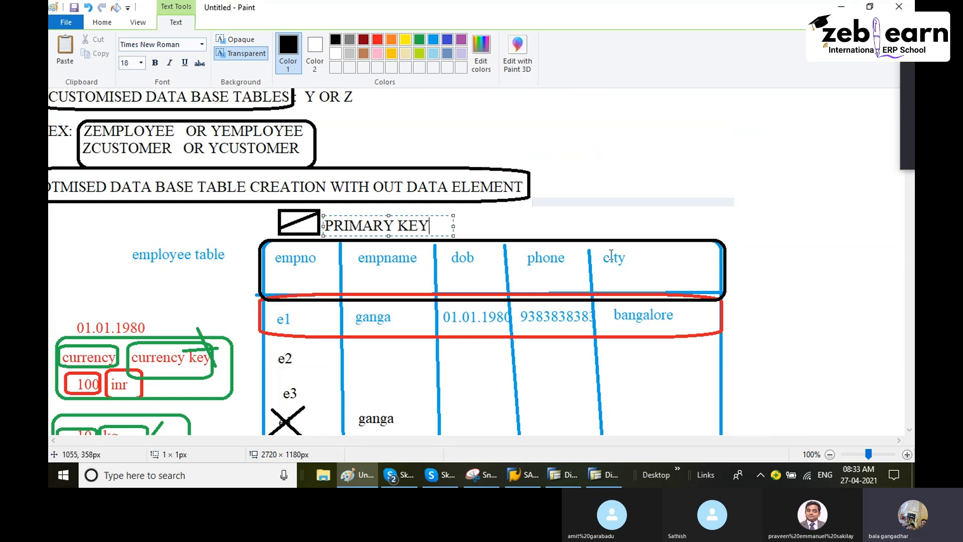
Step: Switch to SAP, show the field list of ZEMPTABLE with the first empty field row active, and consult the Paint drawing
{"action": "left_click", "coordinate": [567, 475]}
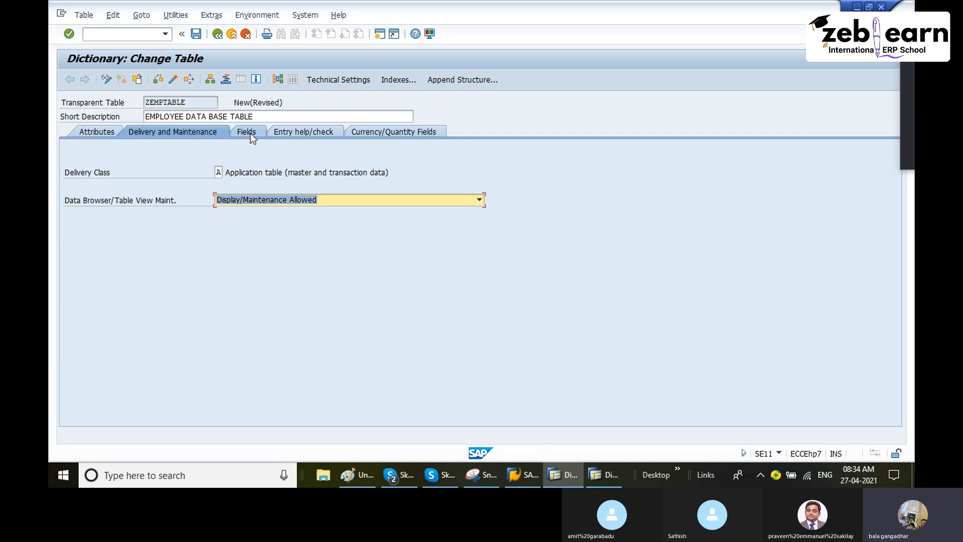
{"action": "left_click", "coordinate": [251, 133]}
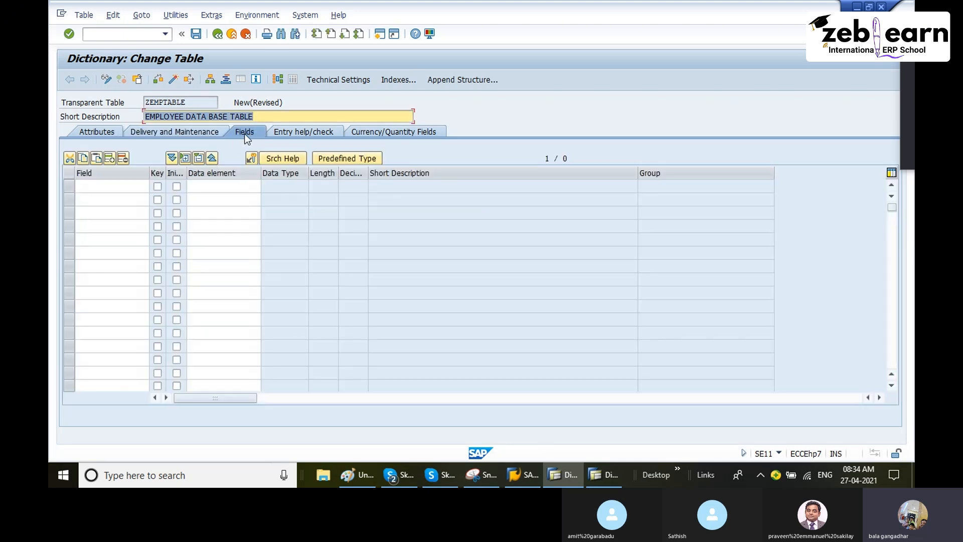
{"action": "left_click", "coordinate": [116, 186]}
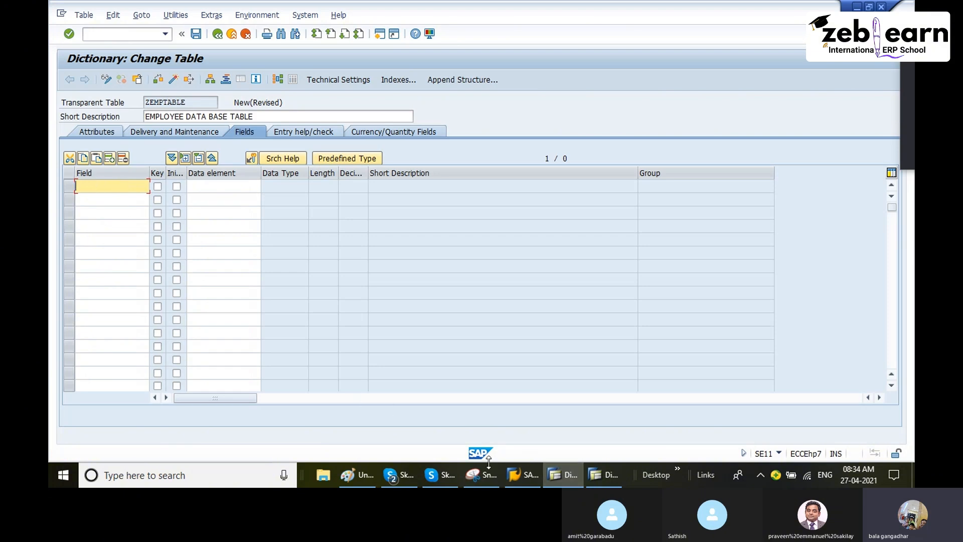
{"action": "left_click", "coordinate": [354, 470]}
{"action": "left_click", "coordinate": [354, 471]}
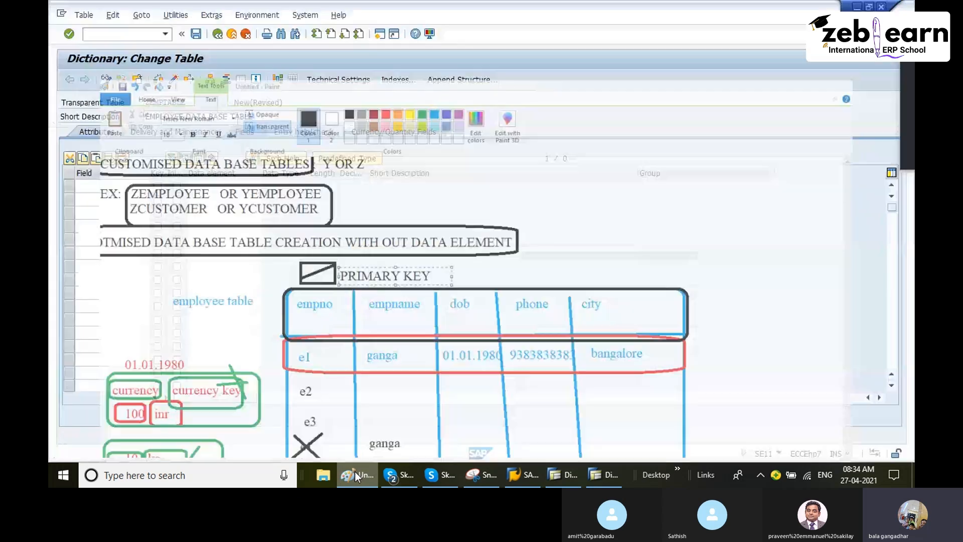
Step: Name the first field of ZEMPTABLE EMPNUMBER and mark it as a key field with initial values
{"action": "type", "text": "M"}
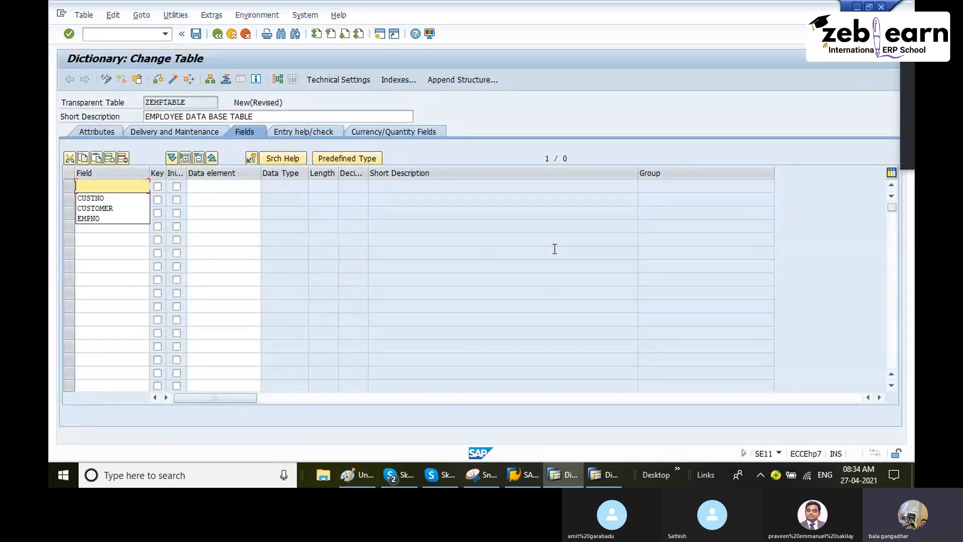
{"action": "key", "text": "BackSpace"}
{"action": "type", "text": "EMP"}
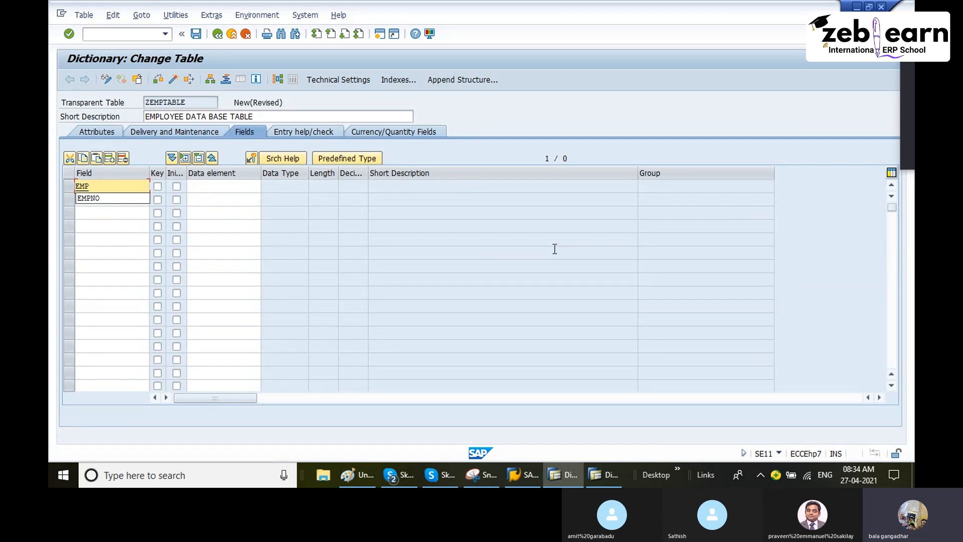
{"action": "type", "text": "_NO"}
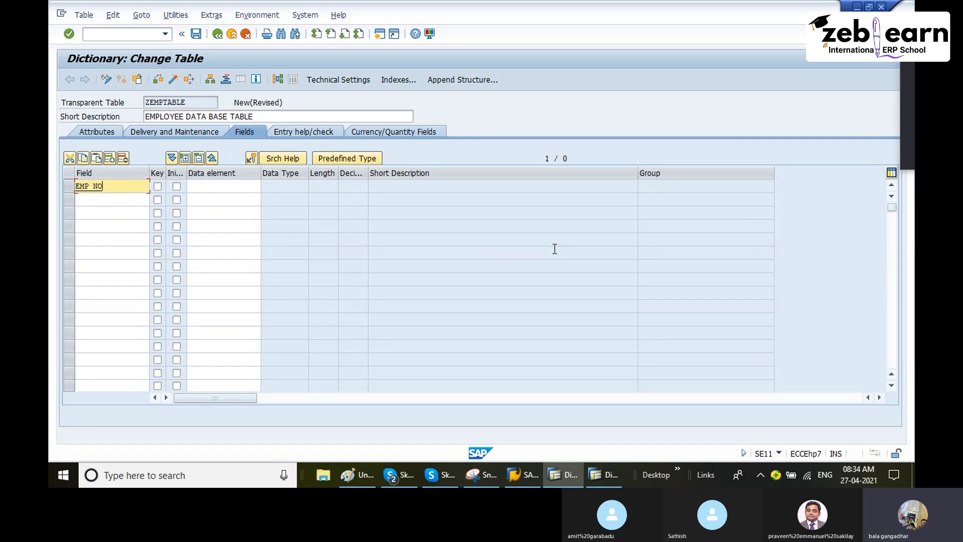
{"action": "key", "text": "BackSpace"}
{"action": "key", "text": "BackSpace"}
{"action": "key", "text": "BackSpace"}
{"action": "type", "text": "NUMBER"}
{"action": "left_click", "coordinate": [158, 187]}
{"action": "left_click", "coordinate": [177, 187]}
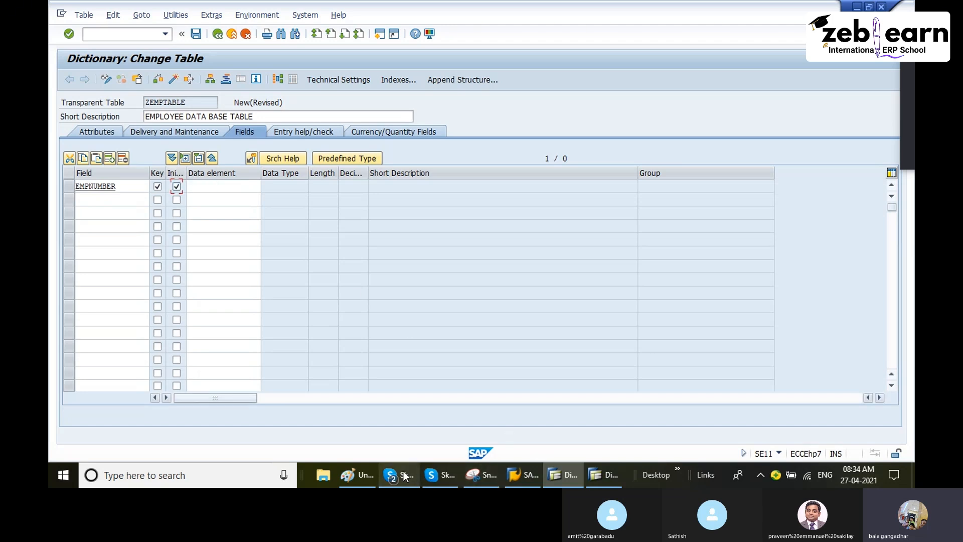
Step: Switch to Paint, finish the PRIMARY KEY label, and select an area of about 59 × 38 px around e1 under empno
{"action": "left_click", "coordinate": [362, 475]}
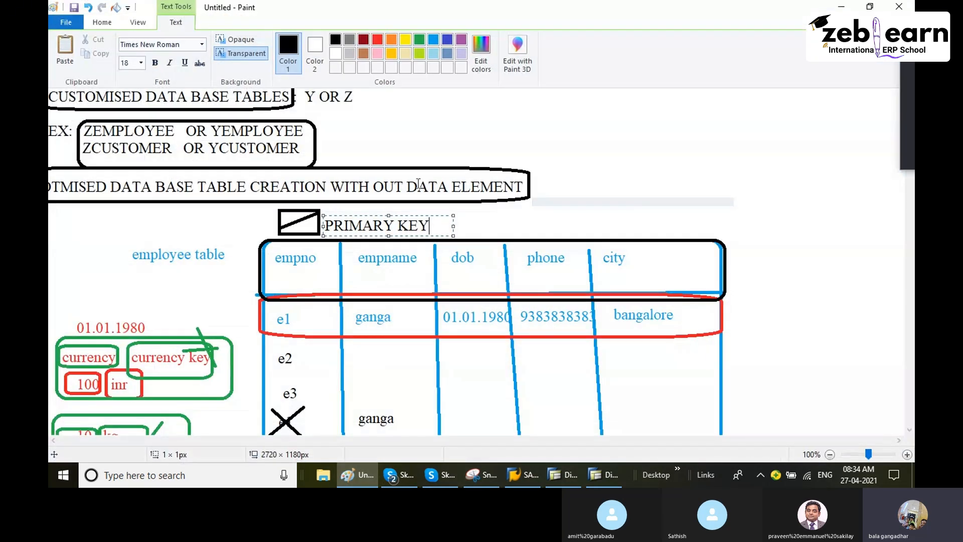
{"action": "left_click", "coordinate": [100, 23]}
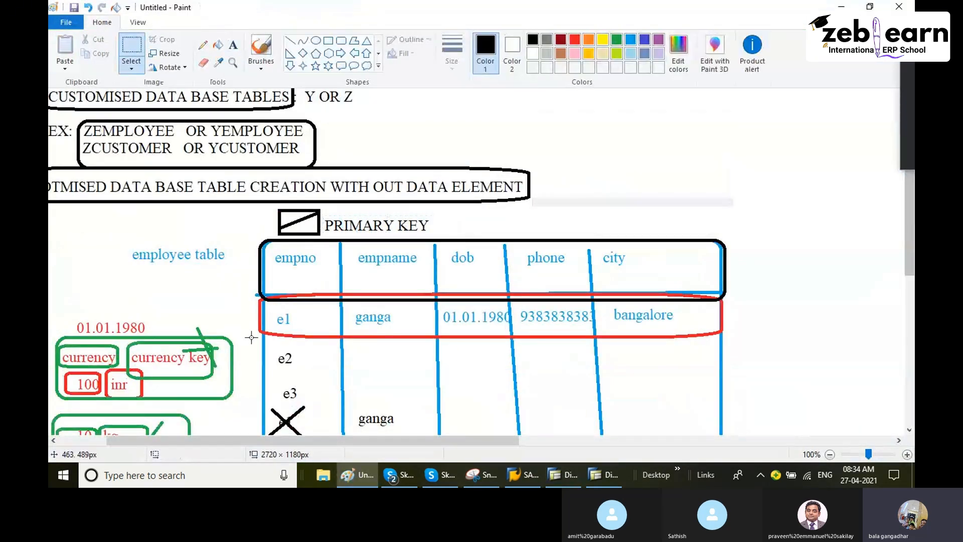
{"action": "left_click_drag", "start_coordinate": [269, 304], "coordinate": [307, 329]}
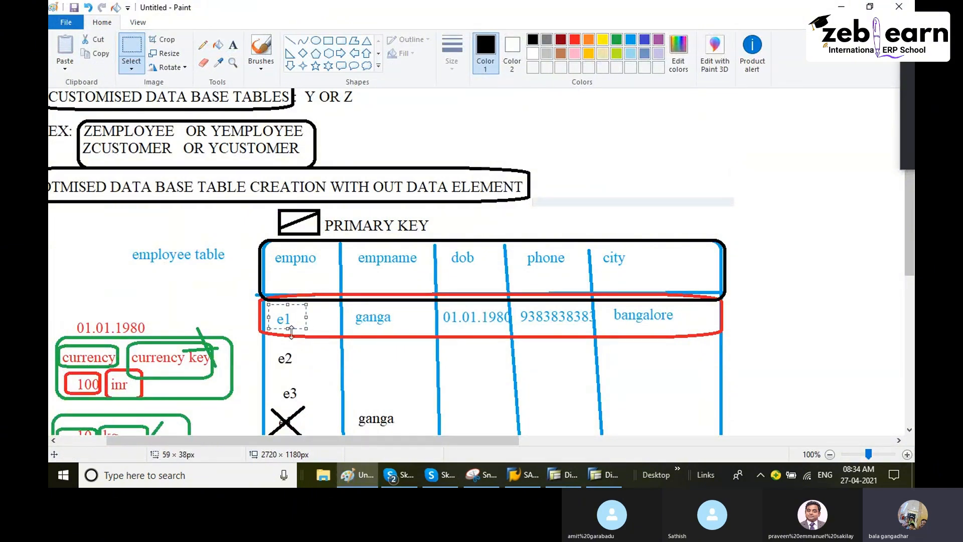
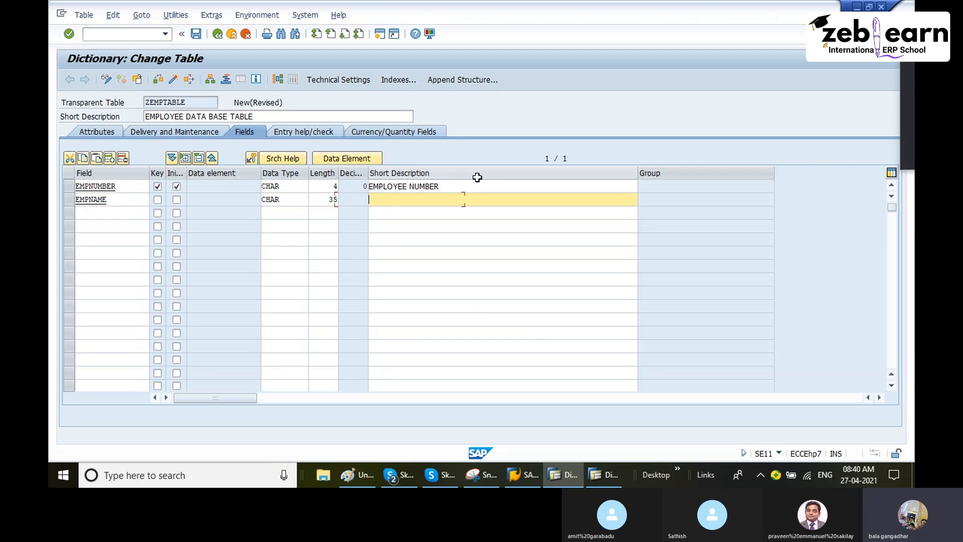
Step: Enter "Employee Name" as the short description of the EMPNAME field
{"action": "type", "text": "e"}
{"action": "key", "text": "BackSpace"}
{"action": "type", "text": "Employee Name"}
{"action": "key", "text": "Return"}
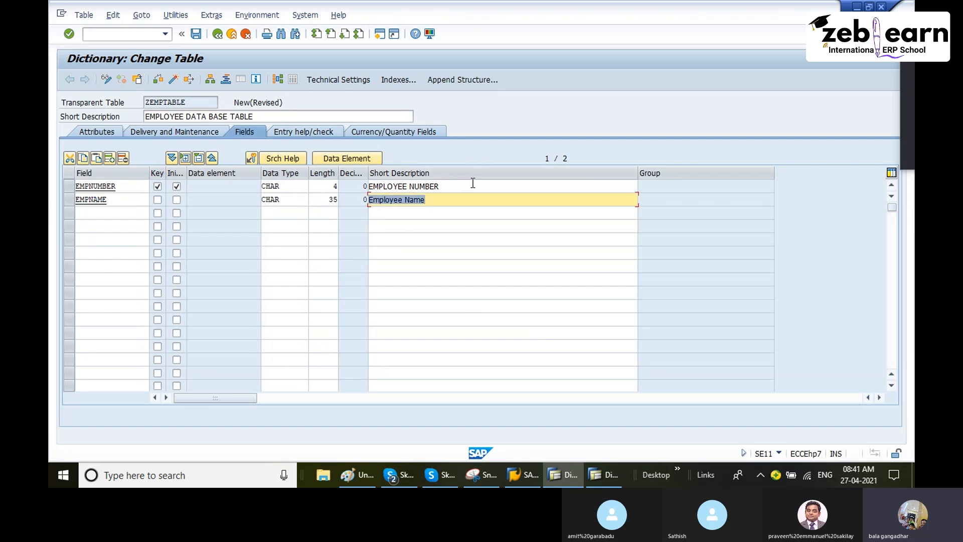
Step: Add a third field named phone below EMPNAME with data type CHAR
{"action": "left_click", "coordinate": [95, 213]}
{"action": "type", "text": "phone"}
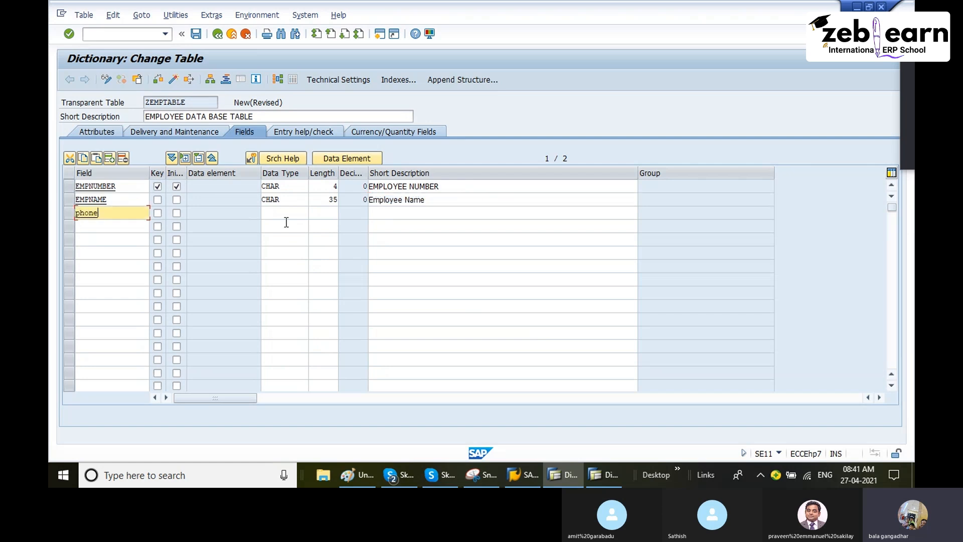
{"action": "key", "text": "Tab"}
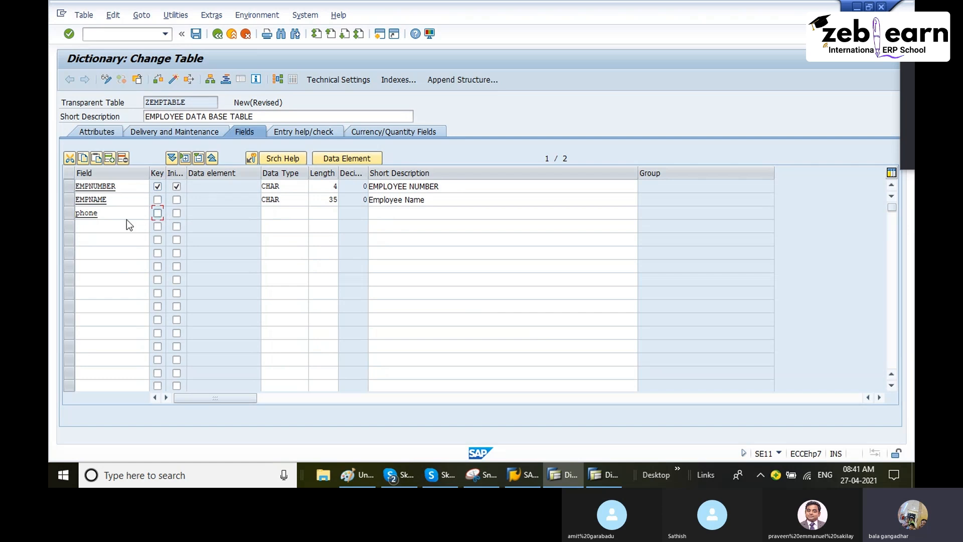
{"action": "left_click", "coordinate": [280, 214]}
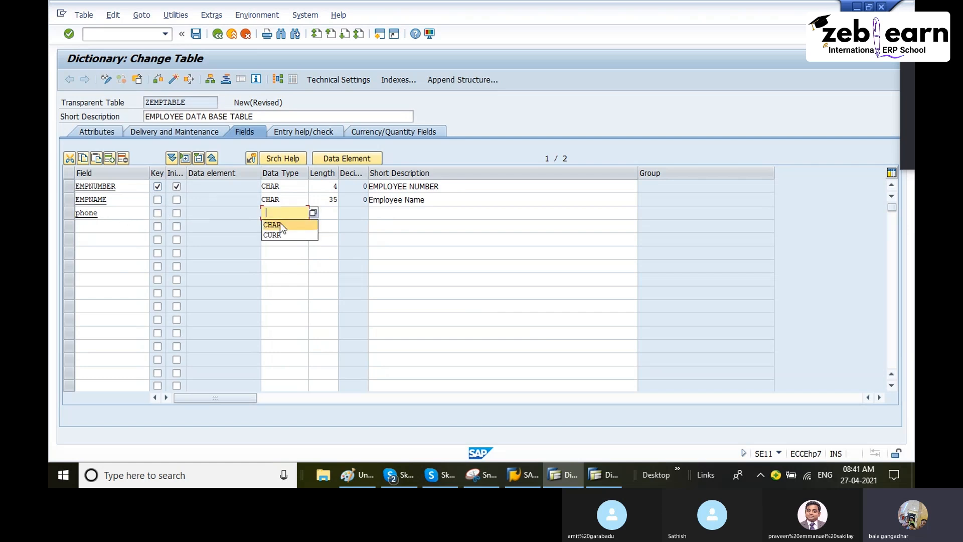
{"action": "left_click", "coordinate": [280, 225]}
{"action": "left_click", "coordinate": [330, 215]}
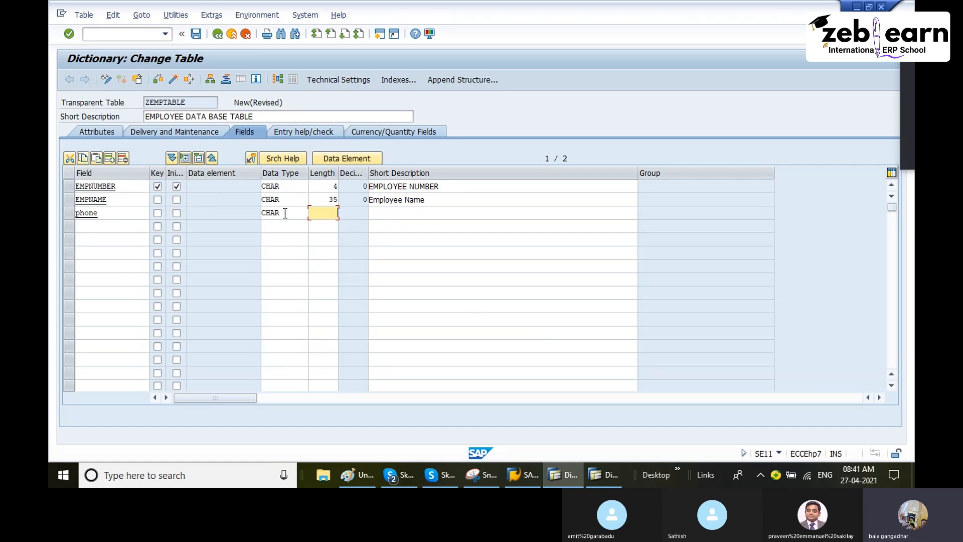
Step: Change the phone field's data type to NUMC using the list of ABAP Dictionary types, and set its length to 10
{"action": "left_click_drag", "start_coordinate": [285, 214], "coordinate": [247, 211]}
{"action": "left_click", "coordinate": [312, 213]}
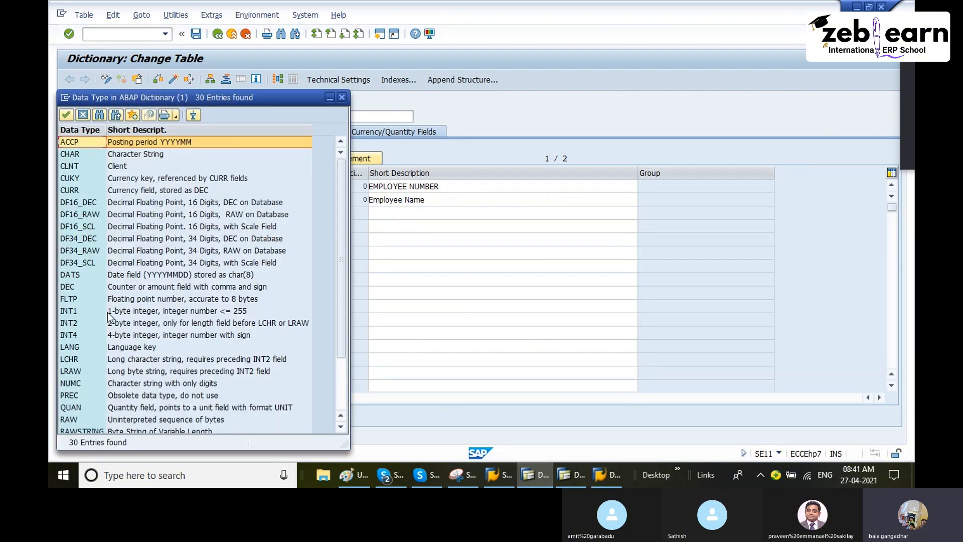
{"action": "scroll", "coordinate": [85, 347], "scroll_direction": "down", "scroll_amount": 2}
{"action": "left_click", "coordinate": [75, 313]}
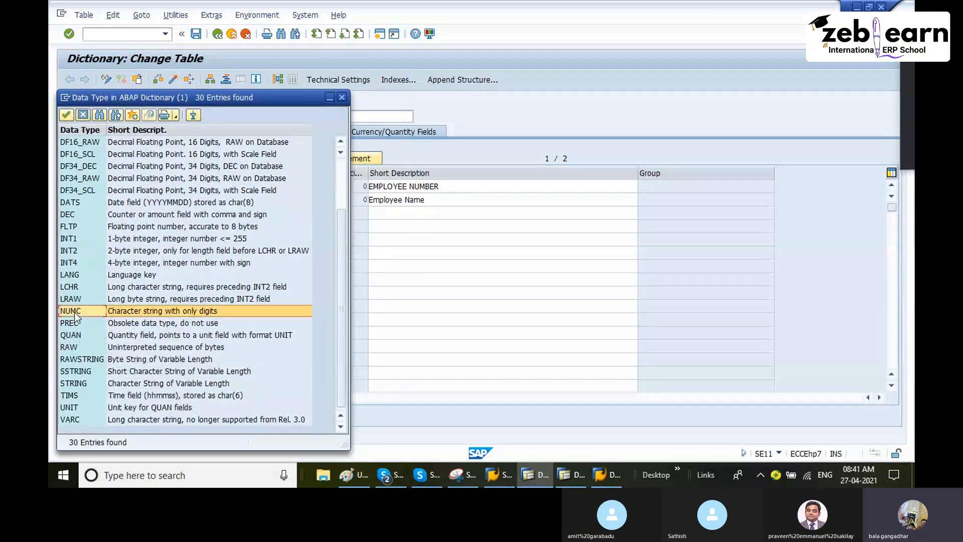
{"action": "double_click", "coordinate": [74, 312]}
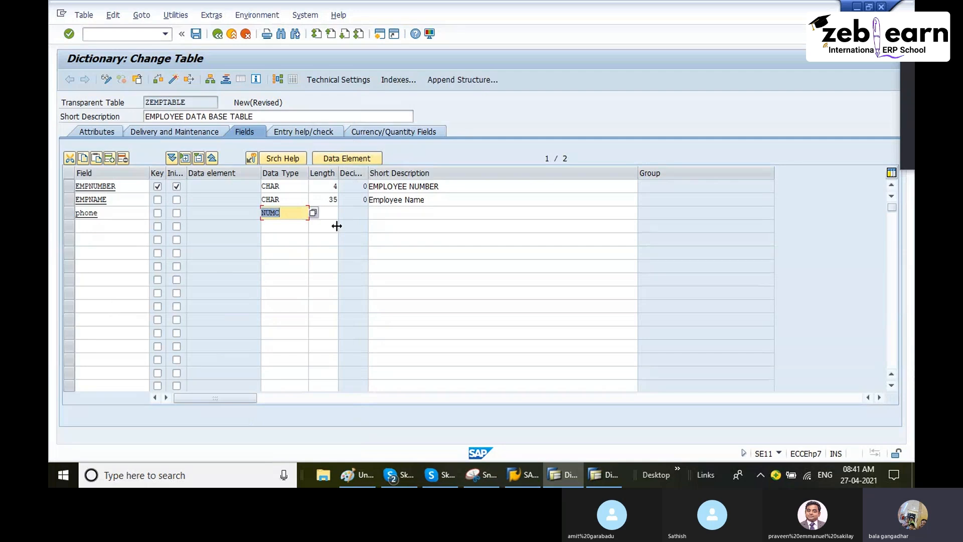
{"action": "type", "text": "10"}
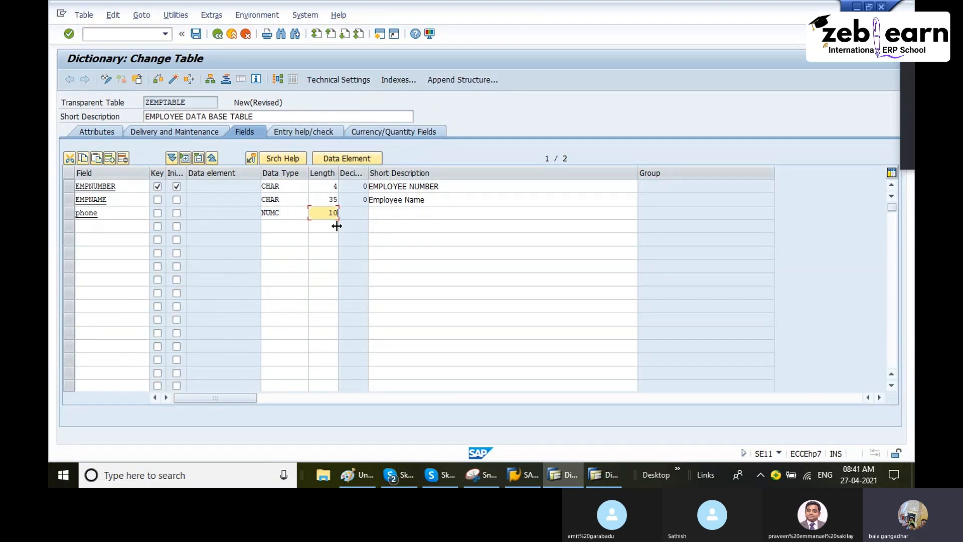
Step: Enter "Phone" as the short description of the phone field
{"action": "key", "text": "Tab"}
{"action": "key", "text": "Tab"}
{"action": "type", "text": "Phone\\"}
{"action": "key", "text": "BackSpace"}
{"action": "key", "text": "Return"}
Step: Consult the table columns in the Paint drawing and name the fourth field of ZEMPTABLE dob back in SAP
{"action": "left_click", "coordinate": [94, 226]}
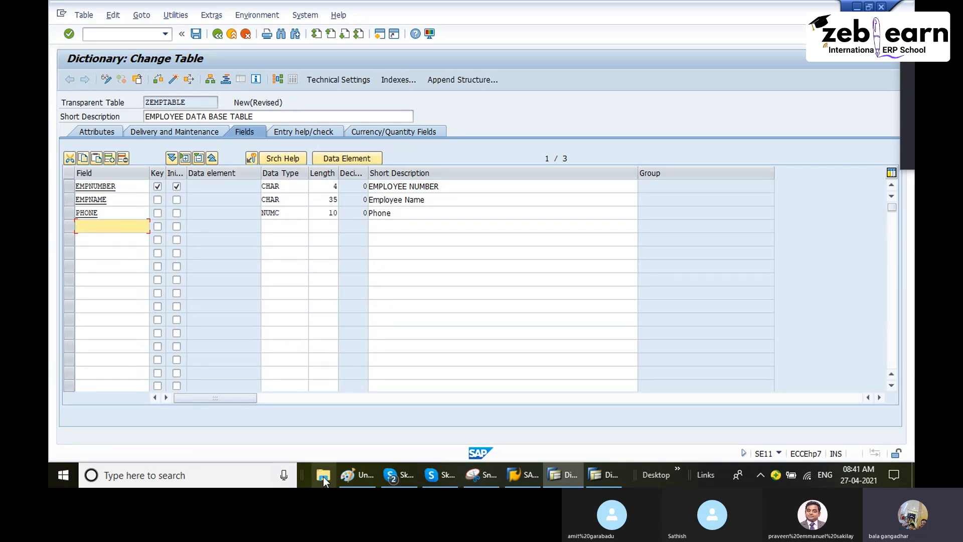
{"action": "left_click", "coordinate": [361, 477]}
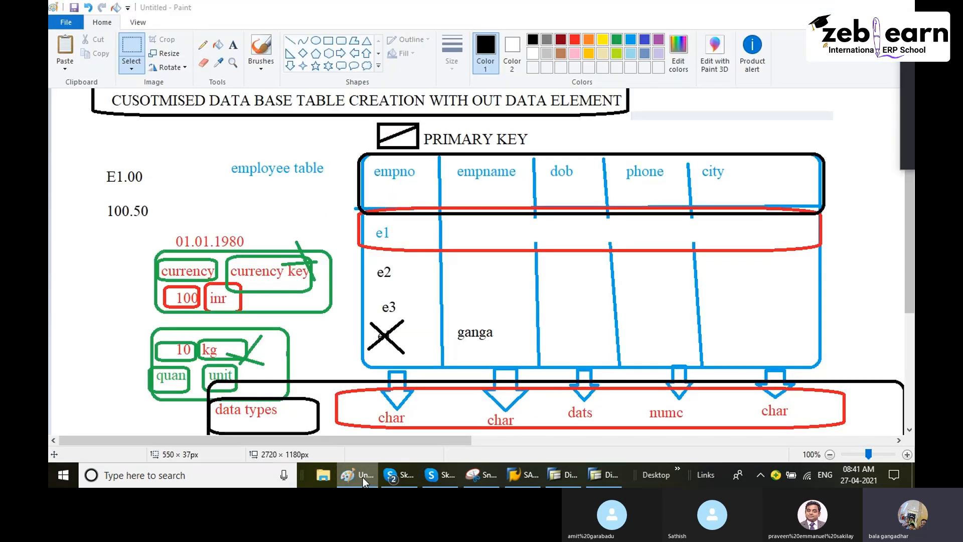
{"action": "left_click", "coordinate": [362, 477]}
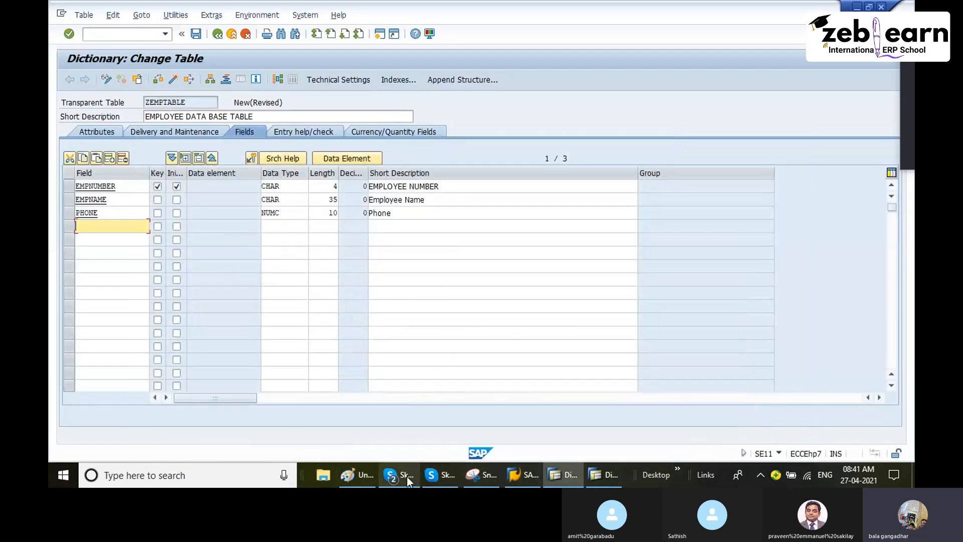
{"action": "left_click", "coordinate": [348, 465]}
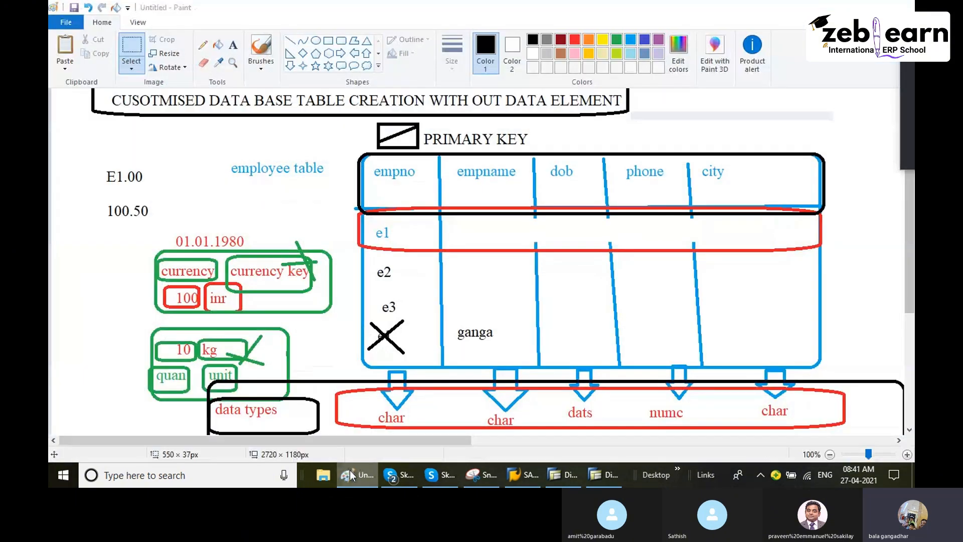
{"action": "left_click", "coordinate": [350, 471]}
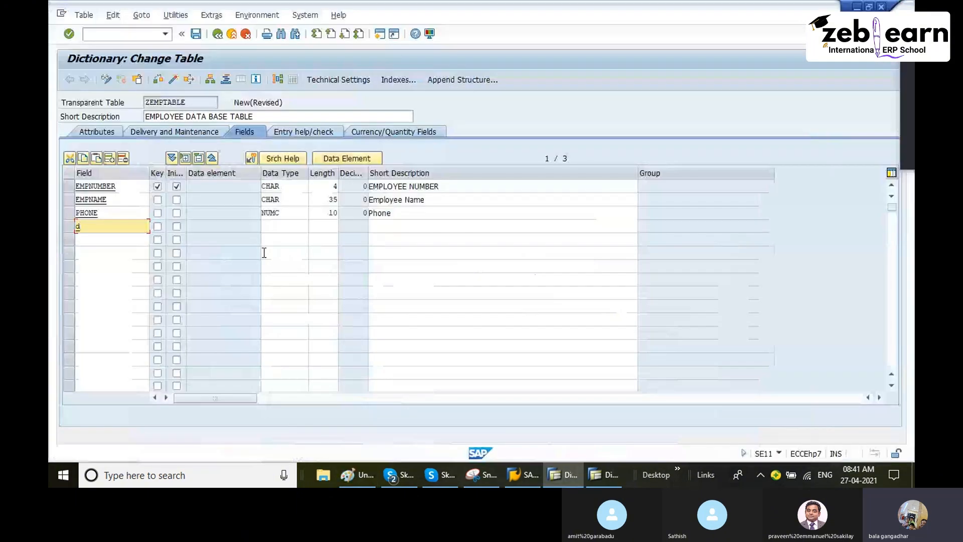
{"action": "type", "text": "dob"}
{"action": "key", "text": "Tab"}
{"action": "key", "text": "Tab"}
{"action": "key", "text": "Tab"}
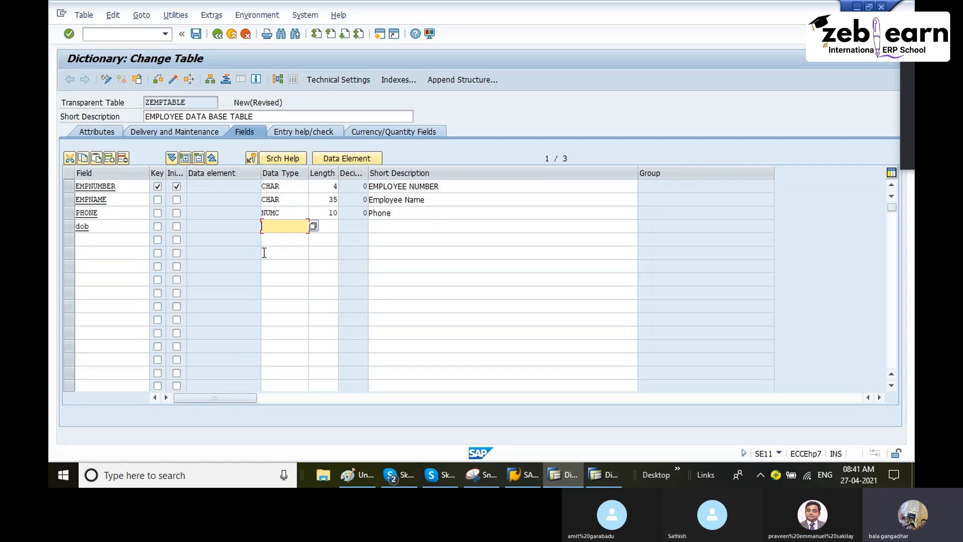
Step: Assign the date type DATS to the dob field, checking the planned date length in the Paint drawing before accepting it
{"action": "left_click", "coordinate": [315, 226]}
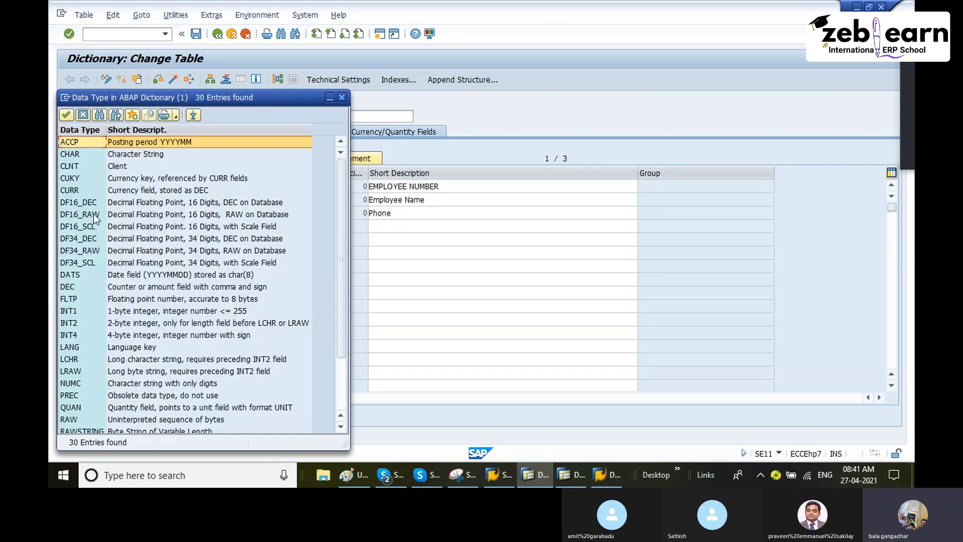
{"action": "left_click", "coordinate": [72, 276]}
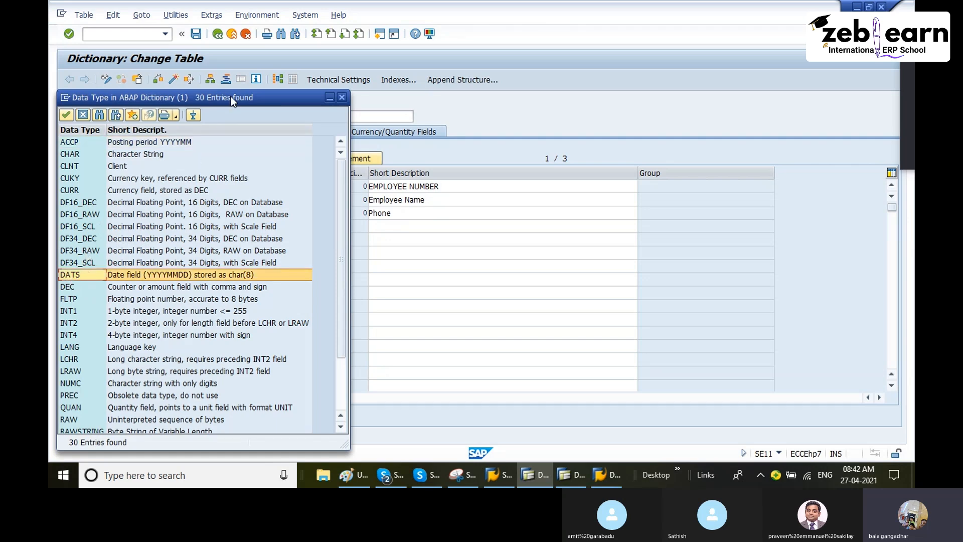
{"action": "left_click_drag", "start_coordinate": [231, 96], "coordinate": [318, 54]}
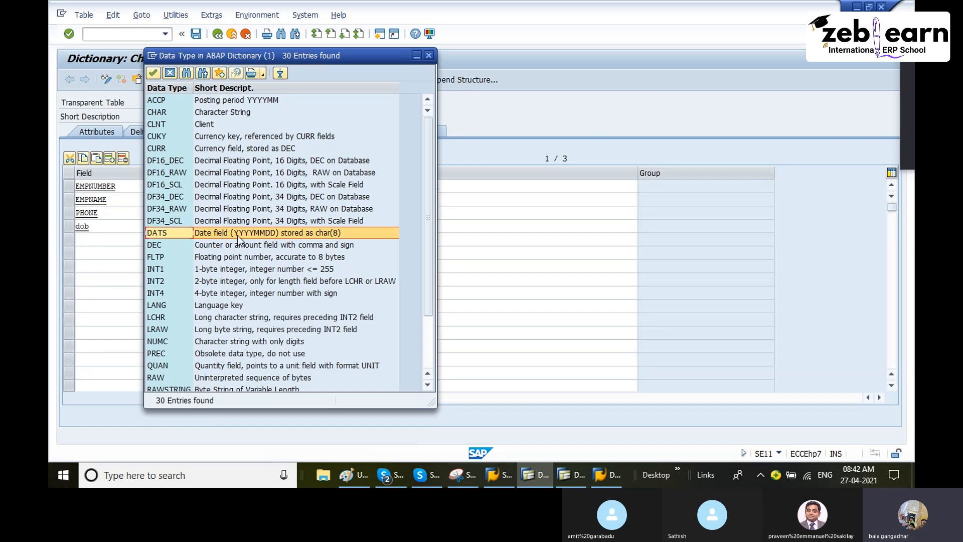
{"action": "left_click", "coordinate": [338, 233]}
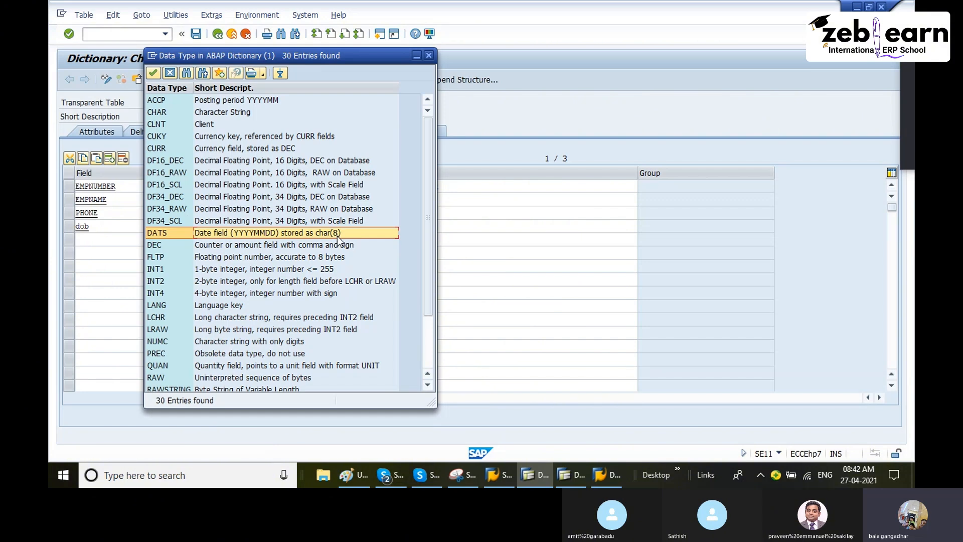
{"action": "left_click", "coordinate": [354, 473]}
{"action": "scroll", "coordinate": [426, 331], "scroll_direction": "down", "scroll_amount": 5}
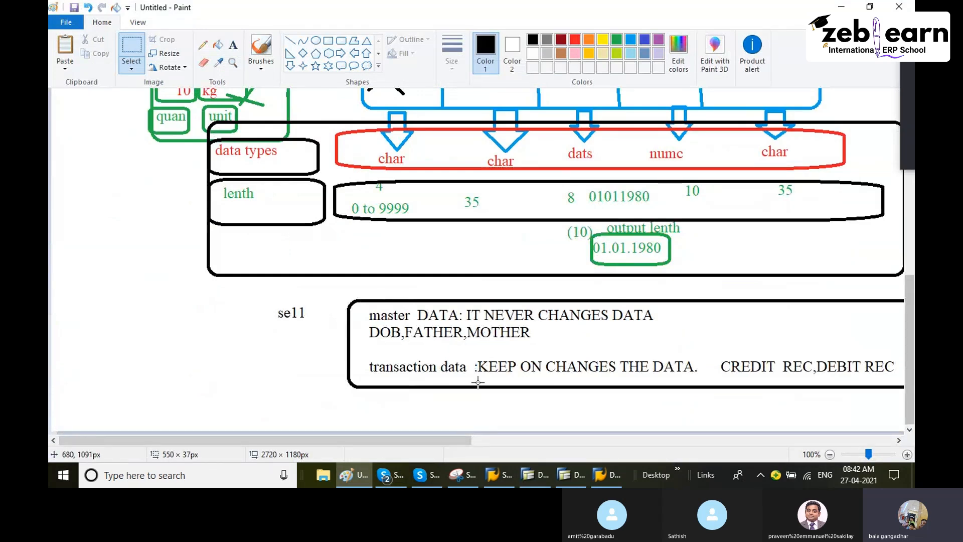
{"action": "left_click", "coordinate": [358, 472]}
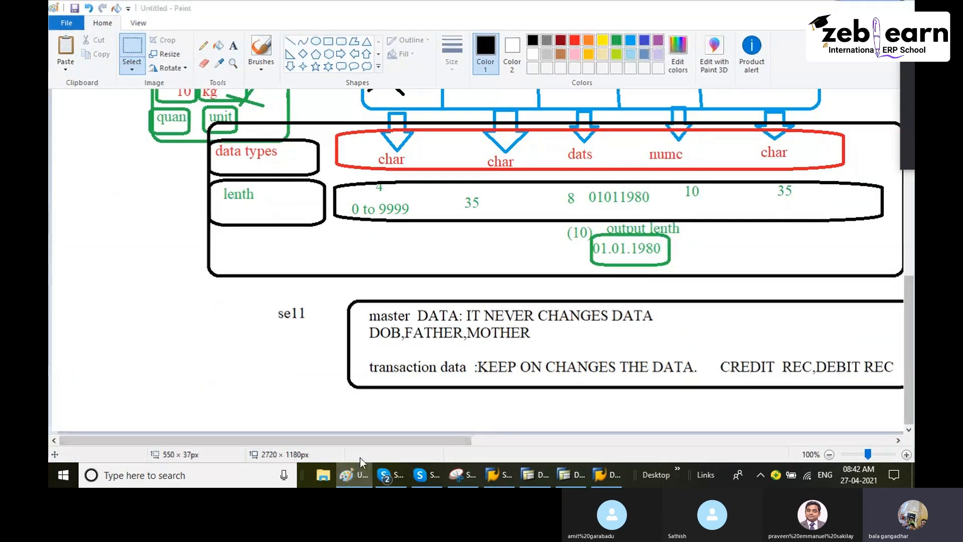
{"action": "key", "text": "Return"}
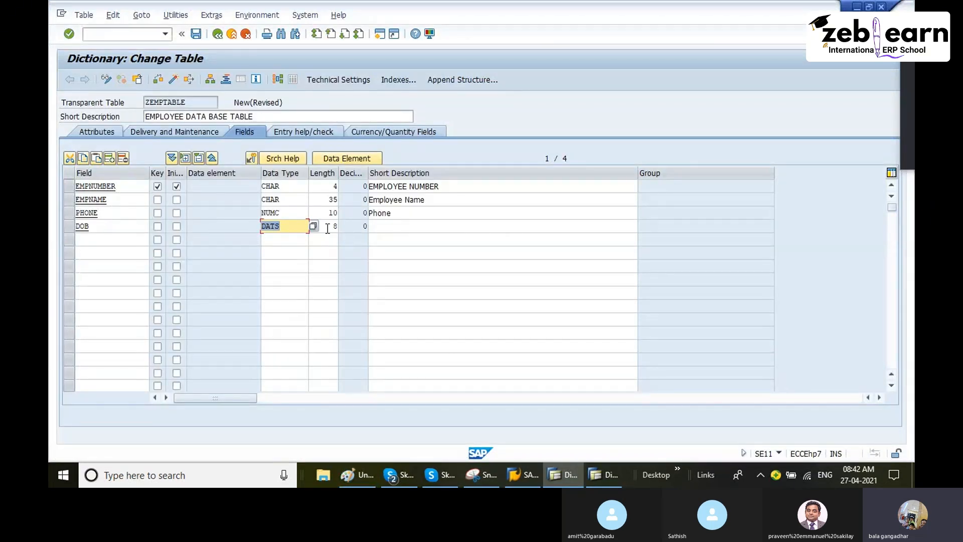
Step: Enter "date field" as the short description of the DOB field
{"action": "key", "text": "Tab"}
{"action": "left_click", "coordinate": [398, 226]}
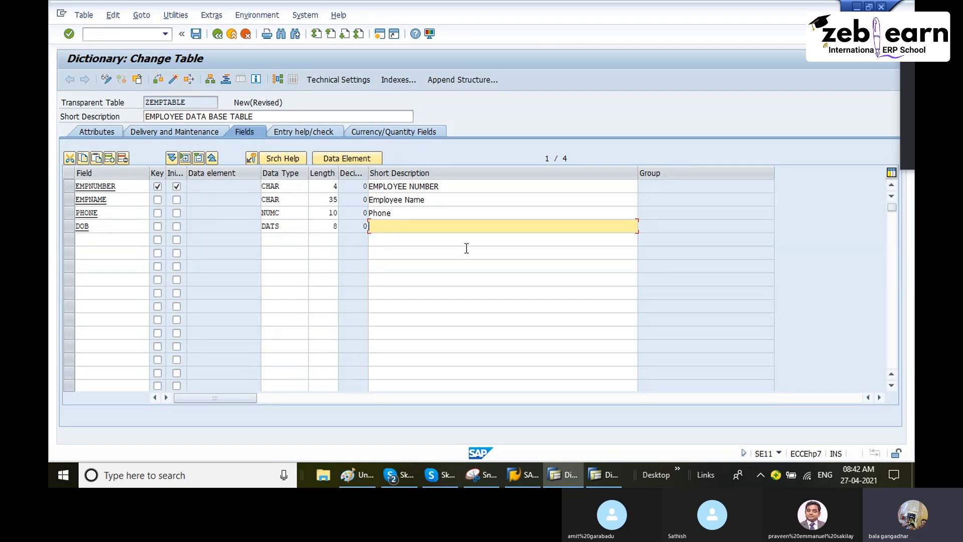
{"action": "type", "text": "date field"}
Step: Consult the last column in the Paint drawing and name the fifth field of ZEMPTABLE city back in SAP
{"action": "left_click", "coordinate": [113, 239]}
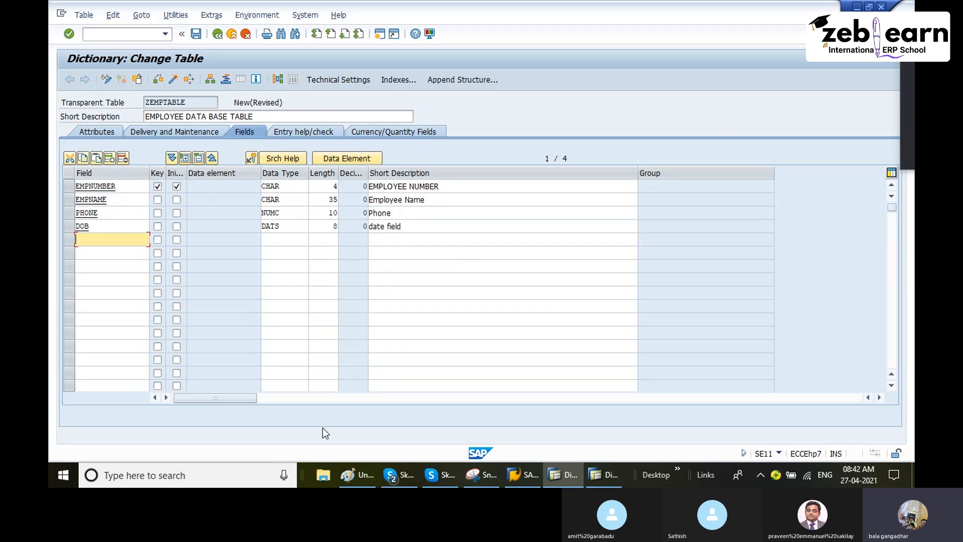
{"action": "left_click", "coordinate": [363, 476]}
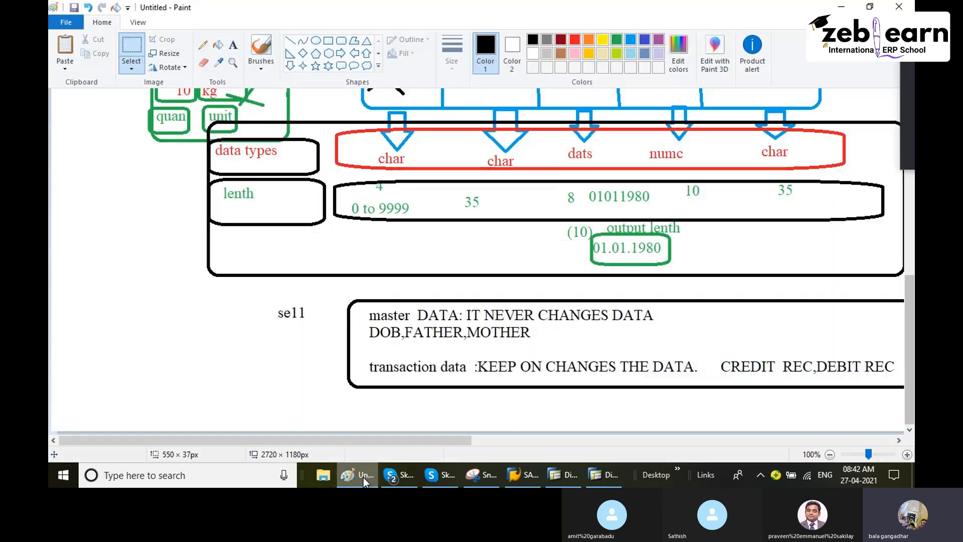
{"action": "scroll", "coordinate": [384, 397], "scroll_direction": "up", "scroll_amount": 3}
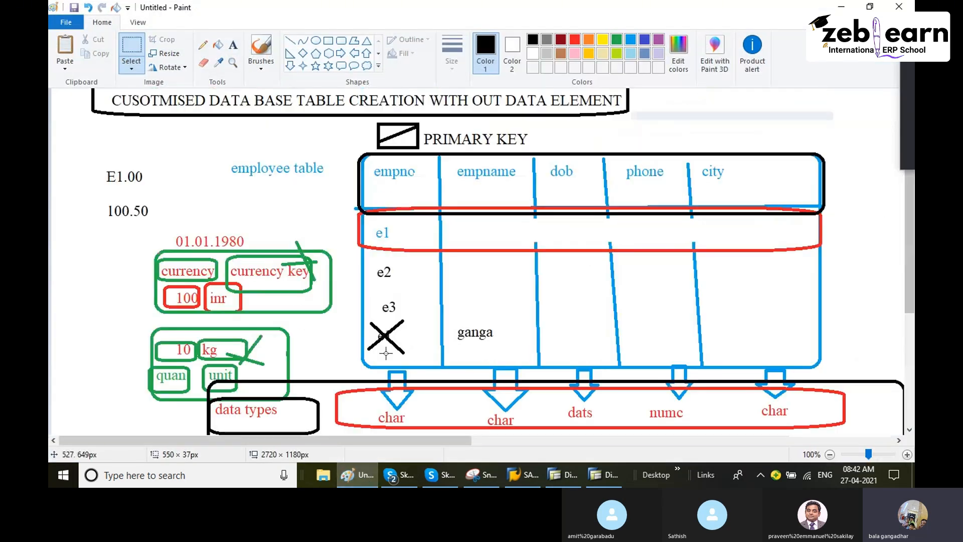
{"action": "left_click", "coordinate": [364, 471]}
{"action": "type", "text": "c"}
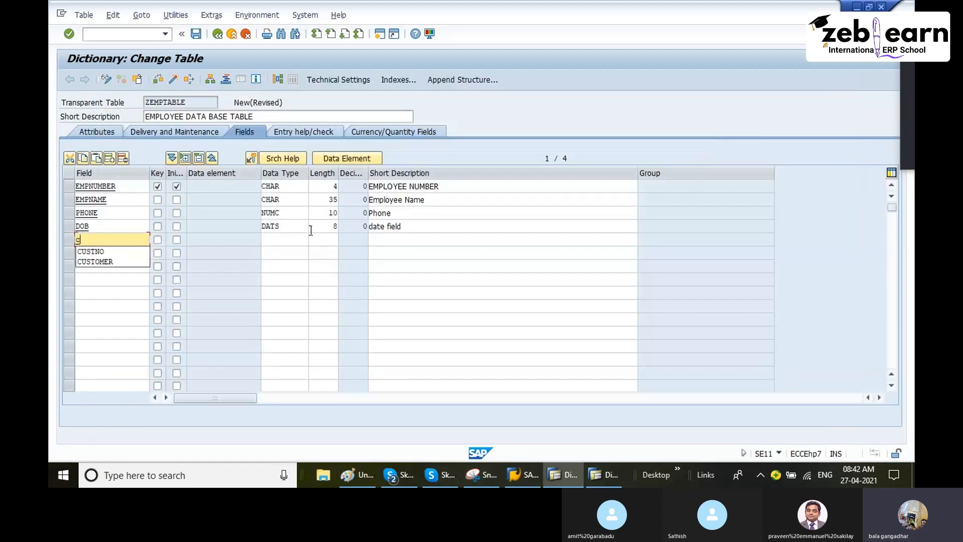
{"action": "type", "text": "ity"}
{"action": "key", "text": "Tab"}
{"action": "key", "text": "Tab"}
{"action": "key", "text": "Tab"}
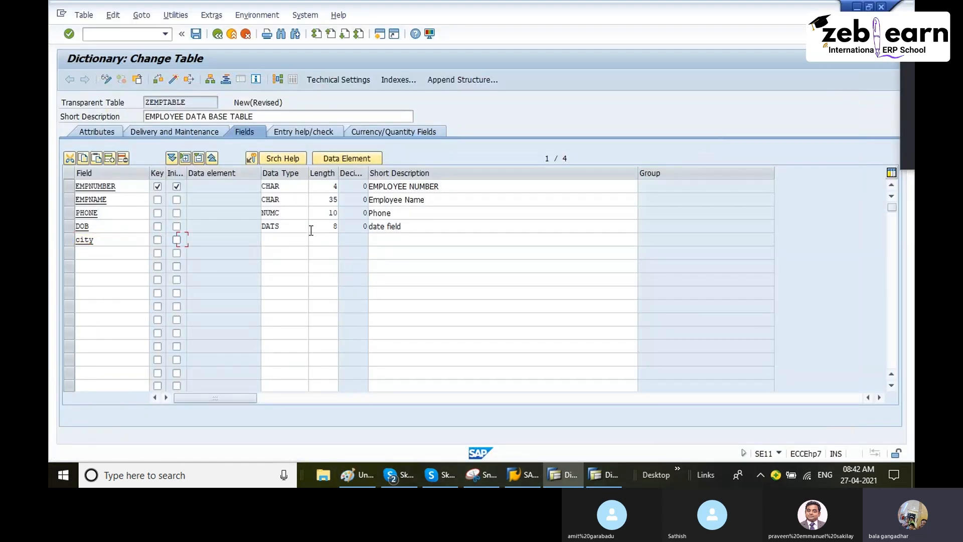
Step: Give the city field data type CHAR, length 35 and the short description "City"
{"action": "type", "text": "c"}
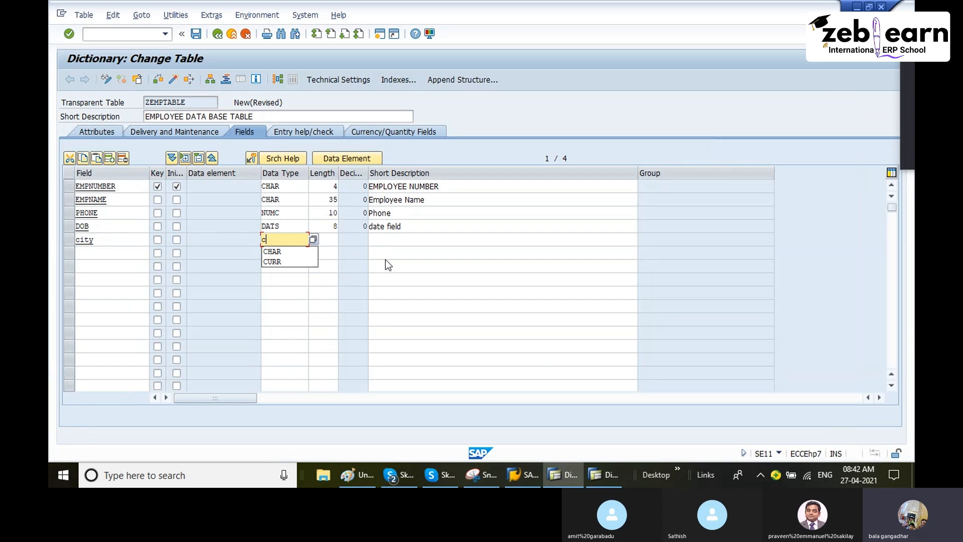
{"action": "left_click", "coordinate": [283, 252]}
{"action": "key", "text": "Tab"}
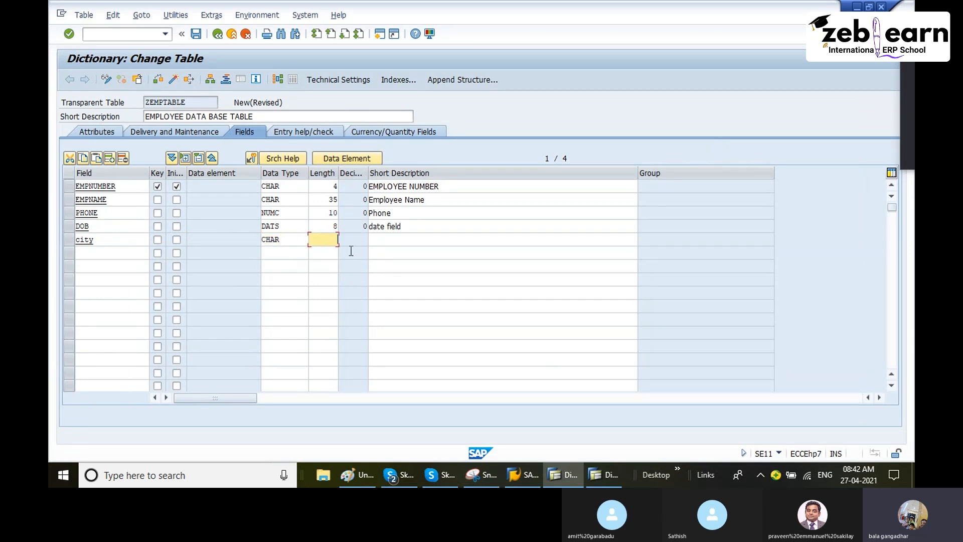
{"action": "type", "text": "35"}
{"action": "left_click", "coordinate": [490, 243]}
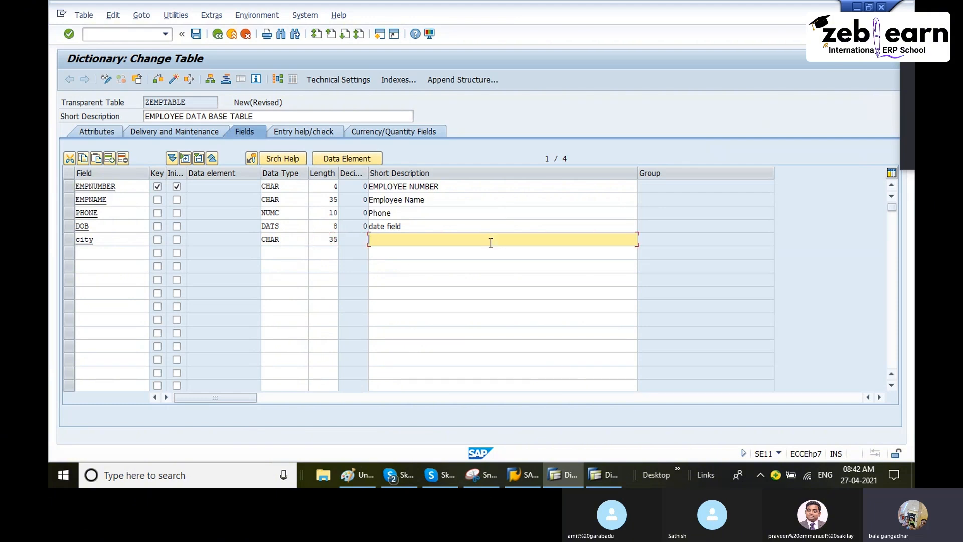
{"action": "type", "text": "City"}
{"action": "key", "text": "Return"}
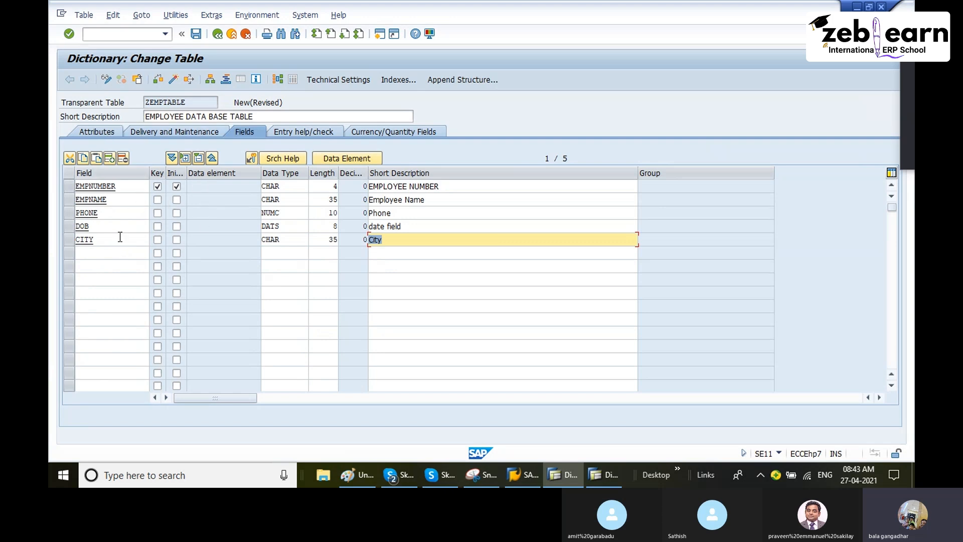
{"action": "left_click", "coordinate": [99, 254]}
{"action": "left_click", "coordinate": [102, 269]}
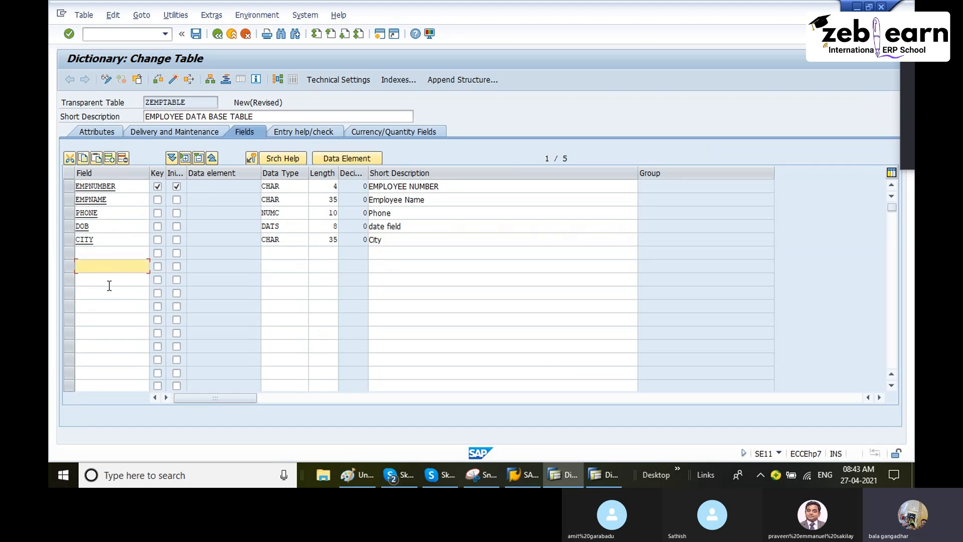
{"action": "left_click", "coordinate": [108, 281]}
{"action": "left_click", "coordinate": [106, 294]}
{"action": "left_click", "coordinate": [105, 319]}
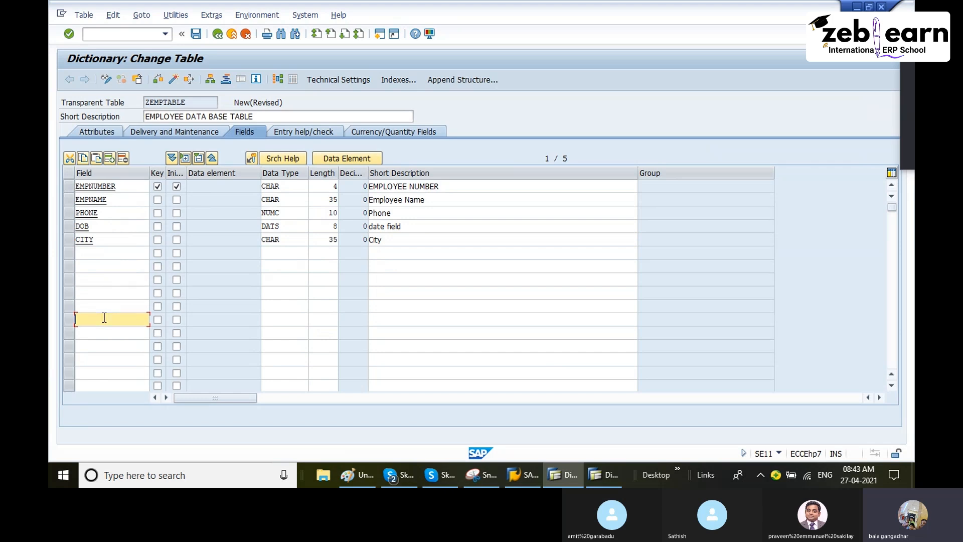
{"action": "left_click", "coordinate": [102, 307]}
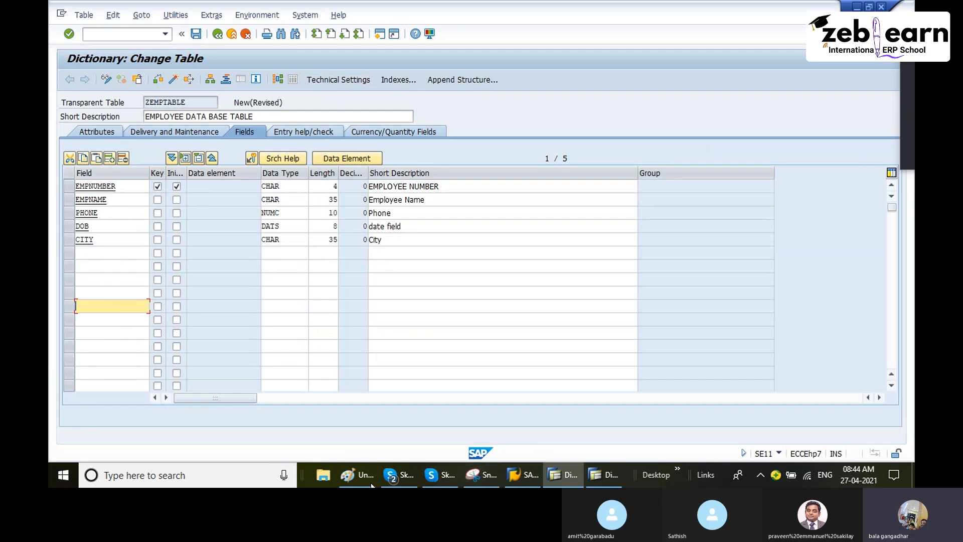
Step: Switch to the Paint drawing and write 5000 in the empty area beside the employee table
{"action": "left_click", "coordinate": [350, 478]}
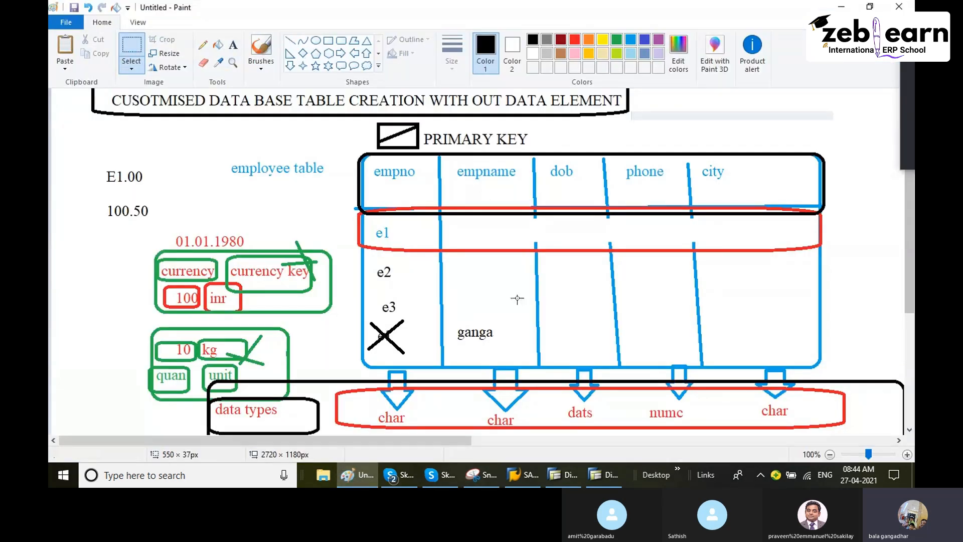
{"action": "left_click_drag", "start_coordinate": [321, 443], "coordinate": [428, 450]}
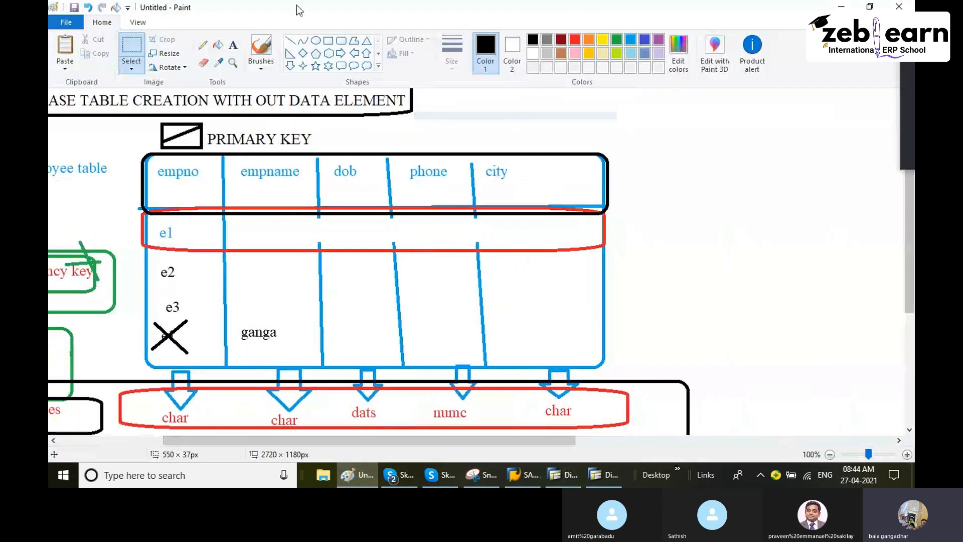
{"action": "left_click", "coordinate": [233, 44]}
{"action": "left_click", "coordinate": [635, 258]}
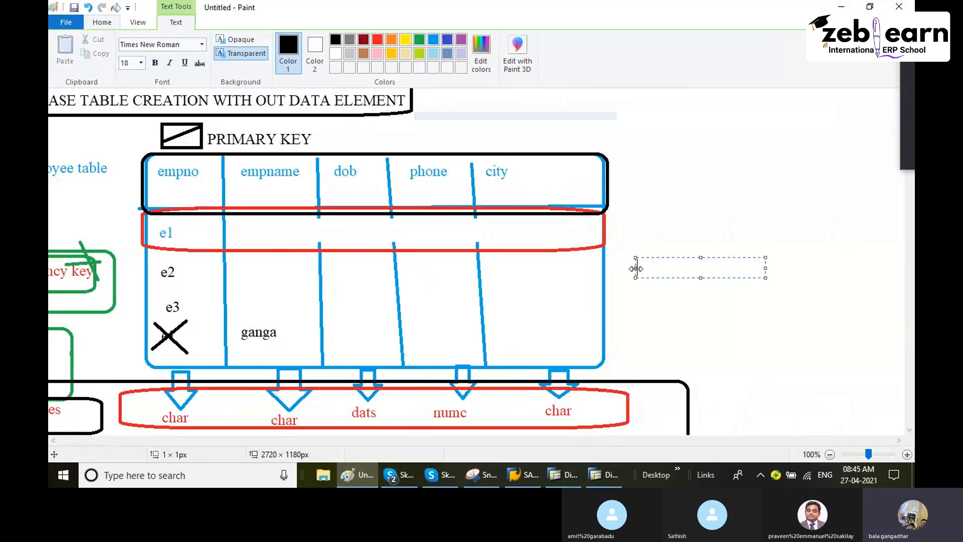
{"action": "type", "text": "5000"}
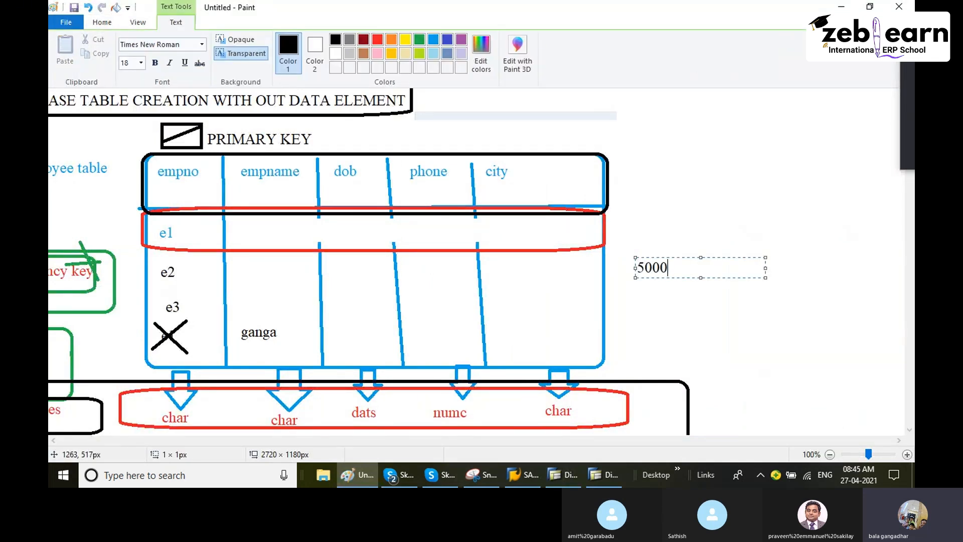
{"action": "left_click", "coordinate": [656, 303]}
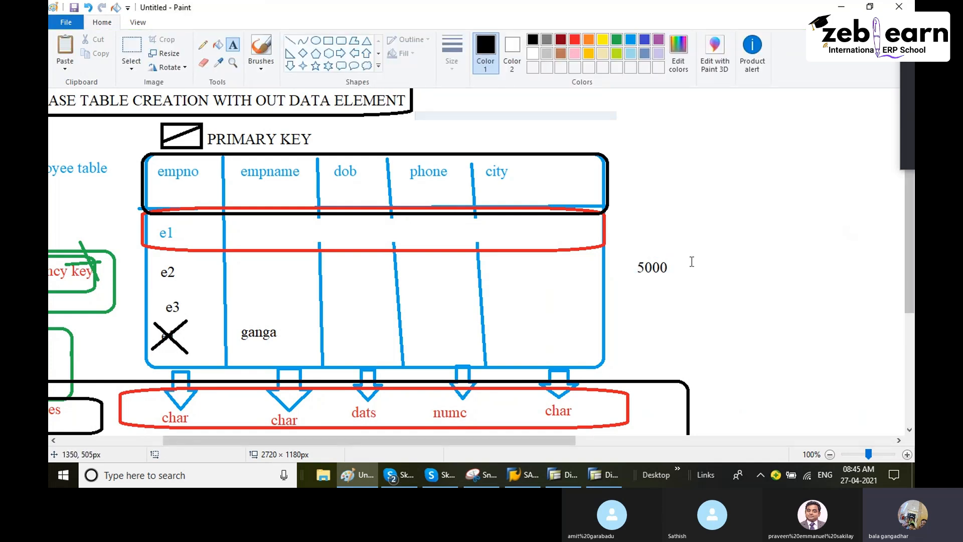
Step: Add a text note with 0 and 9 on separate lines above and beside the 5000 note
{"action": "left_click", "coordinate": [710, 207]}
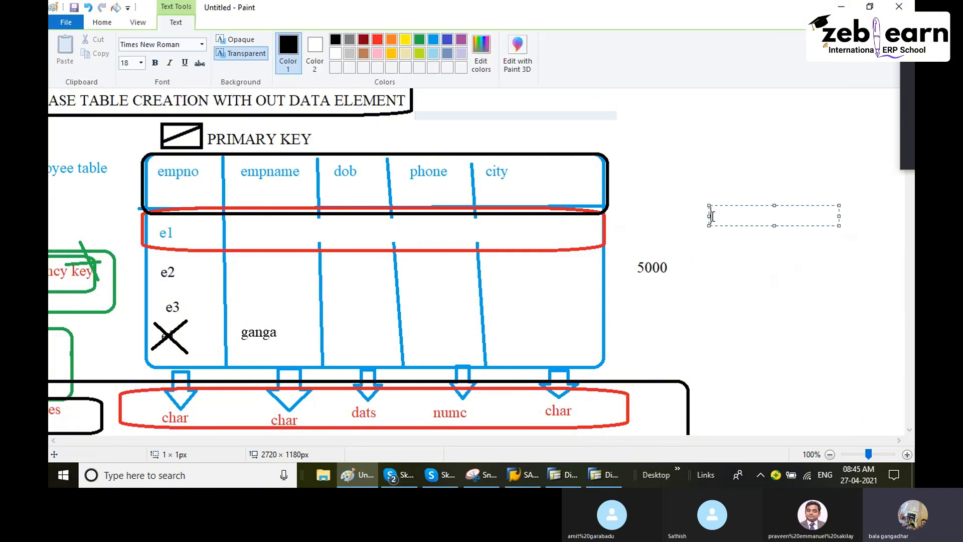
{"action": "type", "text": "0"}
{"action": "key", "text": "Return"}
{"action": "key", "text": "Return"}
{"action": "type", "text": "9"}
{"action": "key", "text": "Return"}
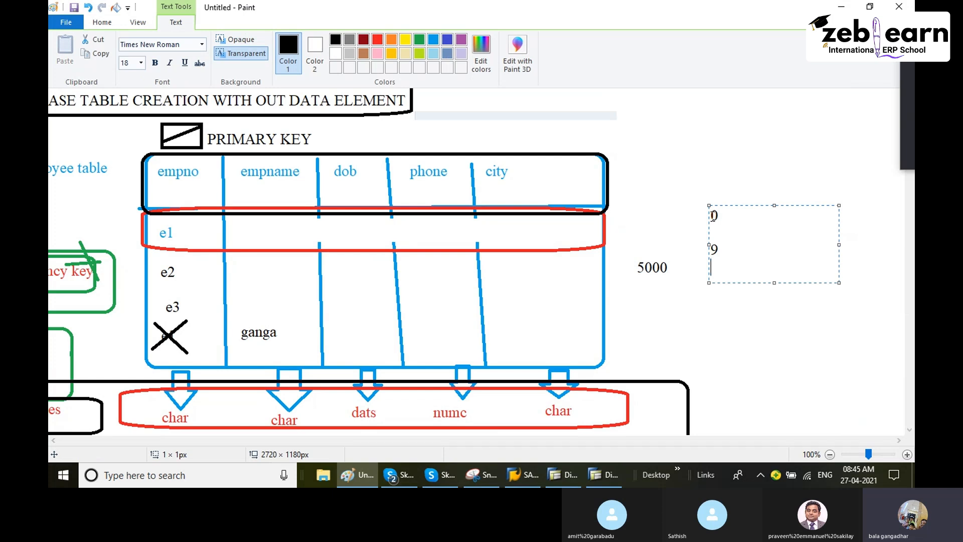
{"action": "left_click", "coordinate": [702, 193]}
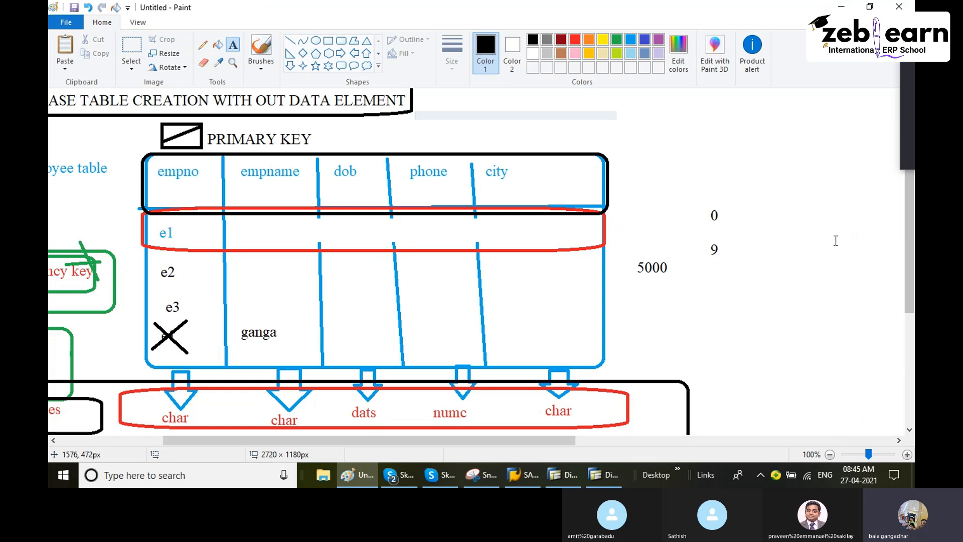
Step: Return to SAP and call the technical settings of ZEMPTABLE, saving the table as a local object
{"action": "left_click", "coordinate": [578, 477]}
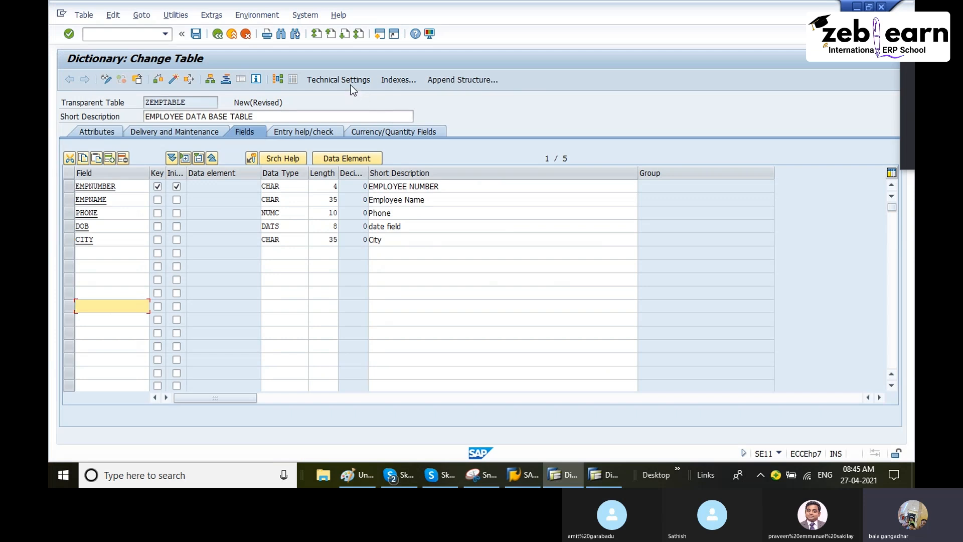
{"action": "left_click", "coordinate": [322, 80]}
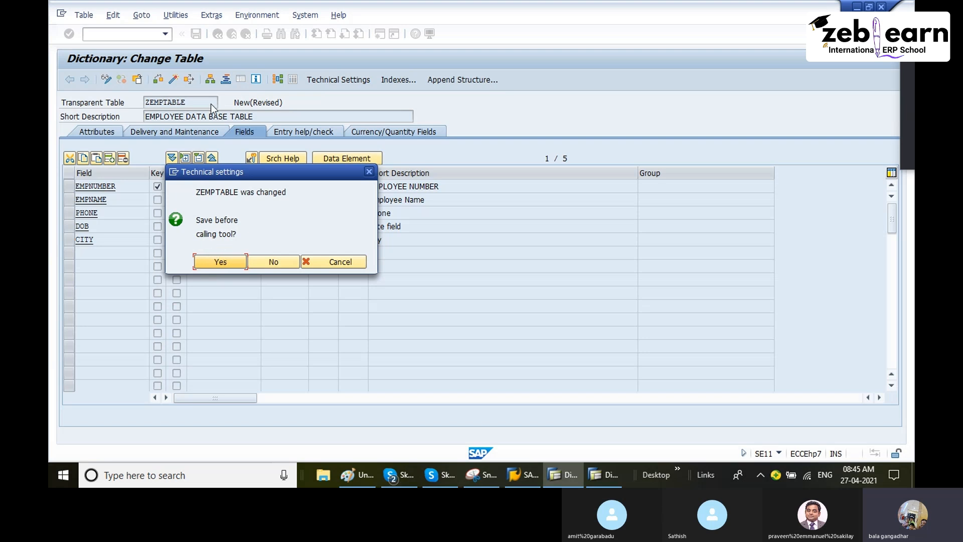
{"action": "left_click_drag", "start_coordinate": [251, 172], "coordinate": [273, 128]}
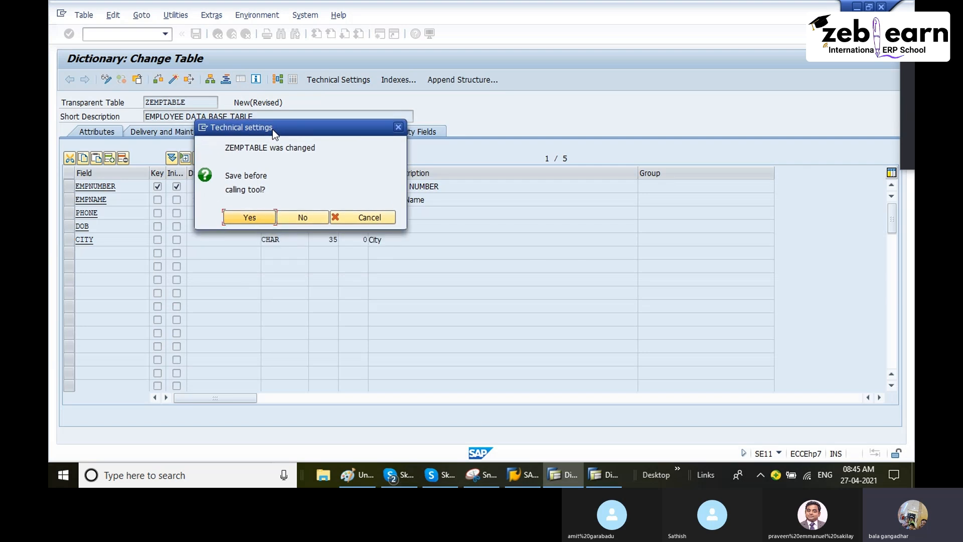
{"action": "left_click", "coordinate": [247, 219]}
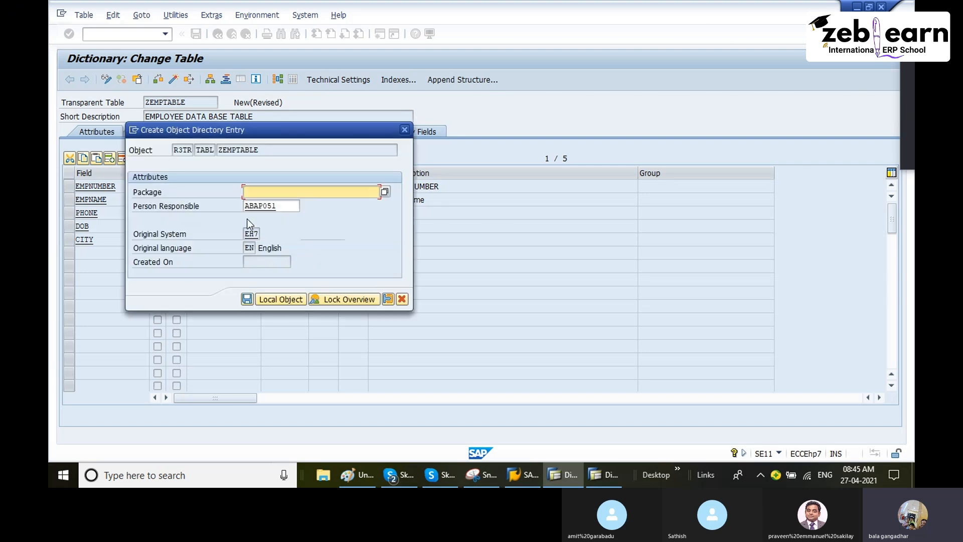
{"action": "left_click_drag", "start_coordinate": [258, 131], "coordinate": [292, 129]}
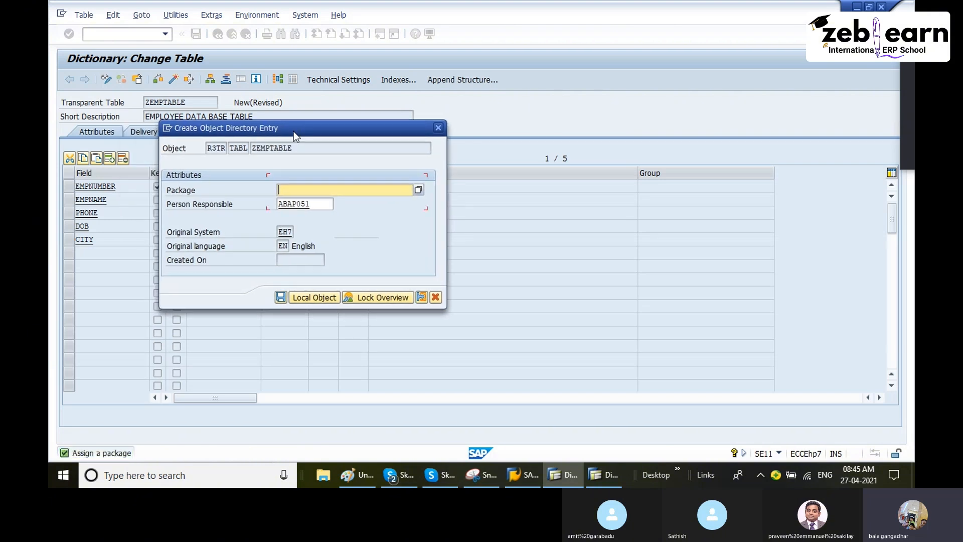
{"action": "left_click", "coordinate": [195, 192]}
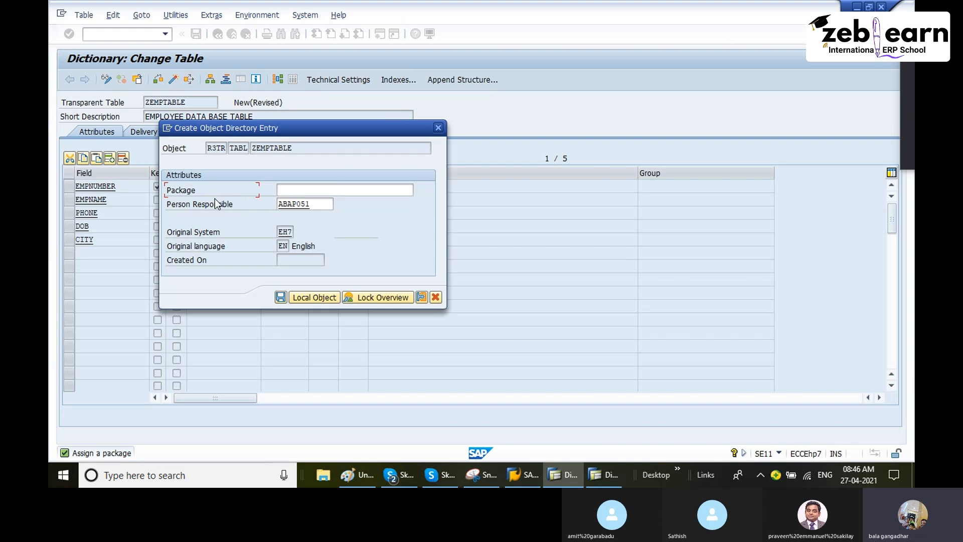
{"action": "left_click_drag", "start_coordinate": [290, 128], "coordinate": [284, 116]}
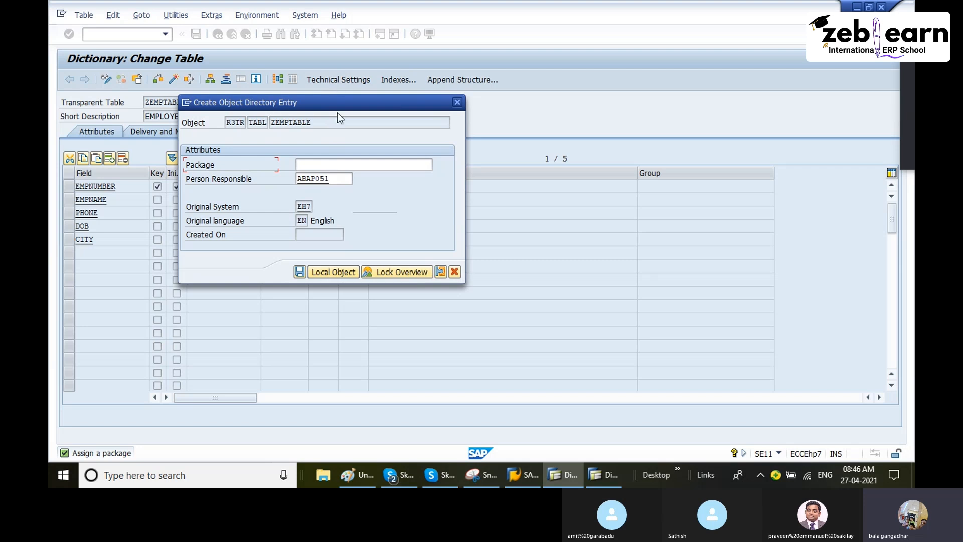
{"action": "left_click", "coordinate": [330, 272]}
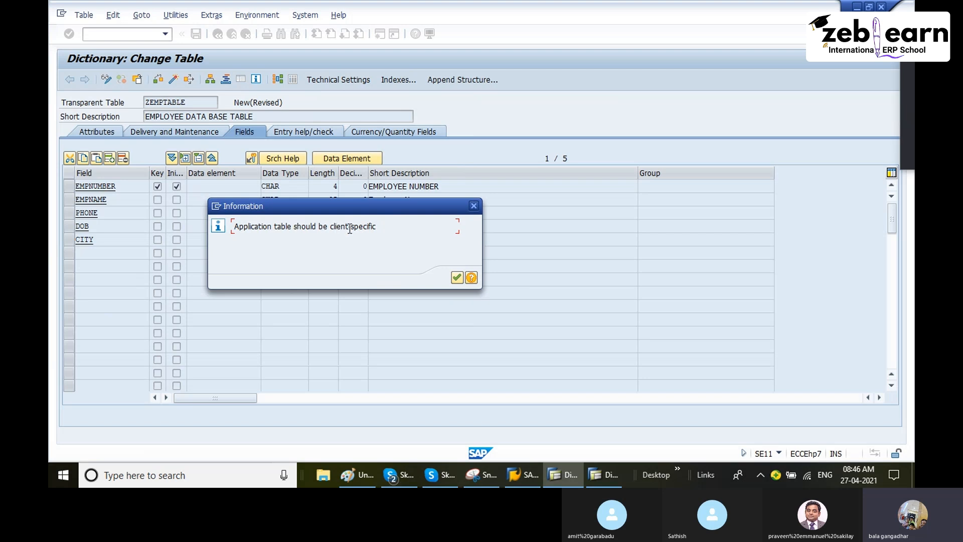
Step: Examine the client field MANDT of table MARA in the other SAP window, including its data element and short description
{"action": "left_click", "coordinate": [600, 472]}
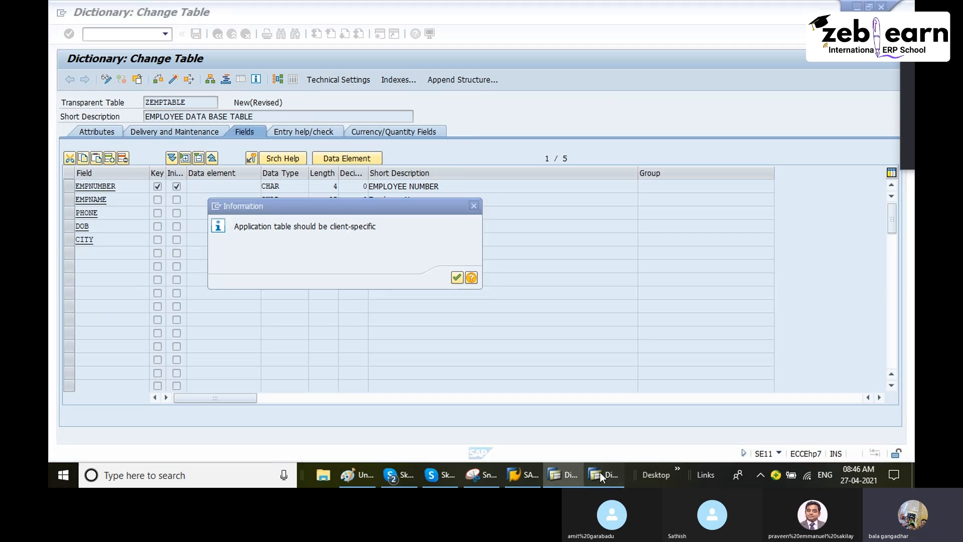
{"action": "left_click", "coordinate": [643, 170]}
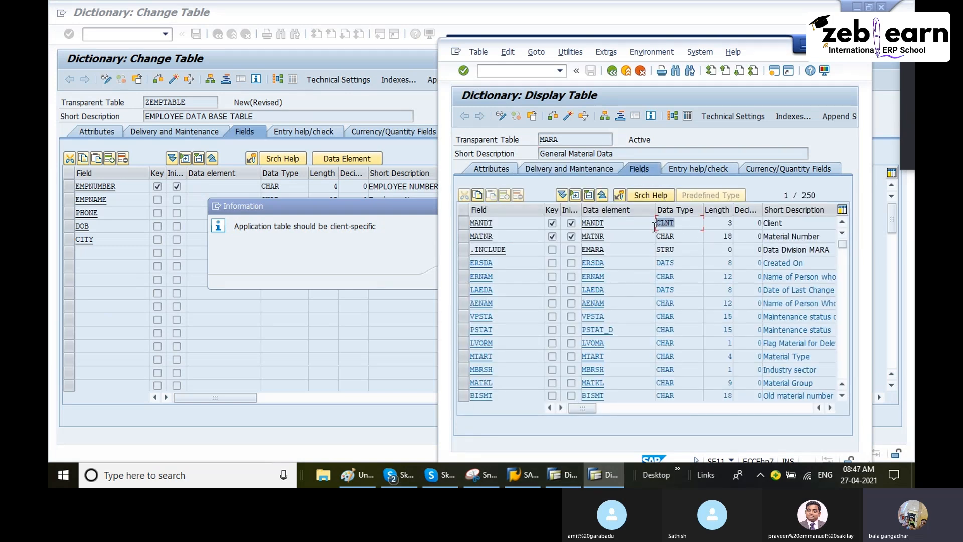
{"action": "left_click", "coordinate": [497, 223]}
{"action": "left_click_drag", "start_coordinate": [498, 223], "coordinate": [470, 226]}
{"action": "left_click_drag", "start_coordinate": [610, 226], "coordinate": [582, 227]}
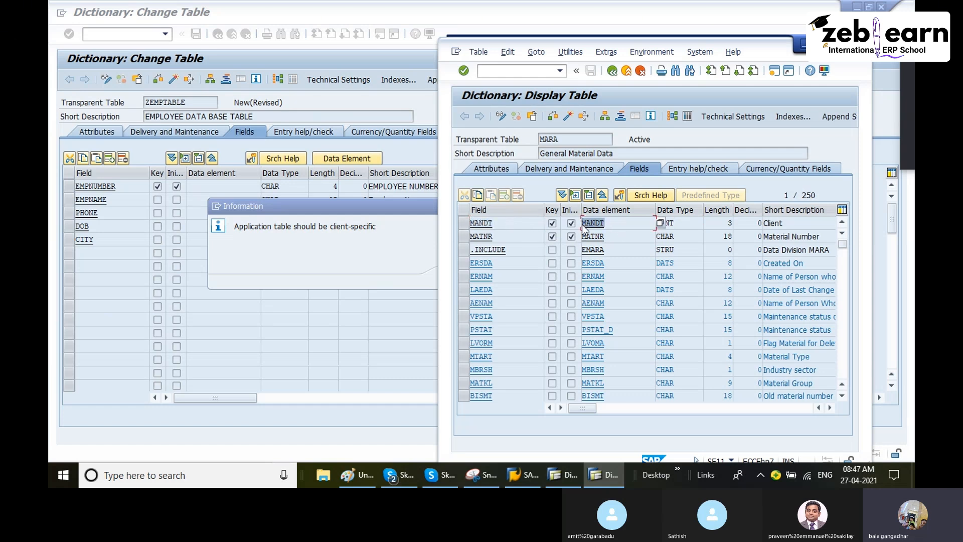
{"action": "left_click_drag", "start_coordinate": [791, 226], "coordinate": [748, 231]}
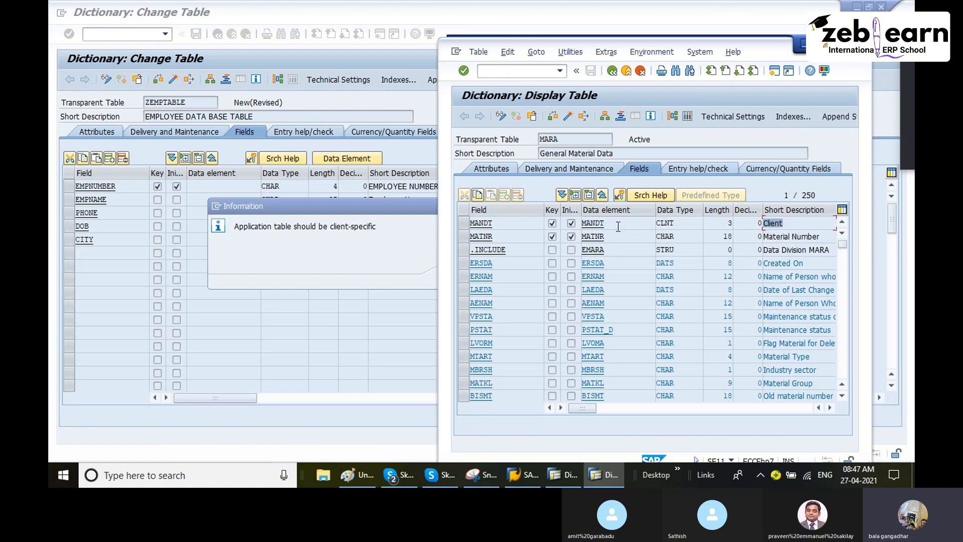
{"action": "left_click", "coordinate": [466, 224]}
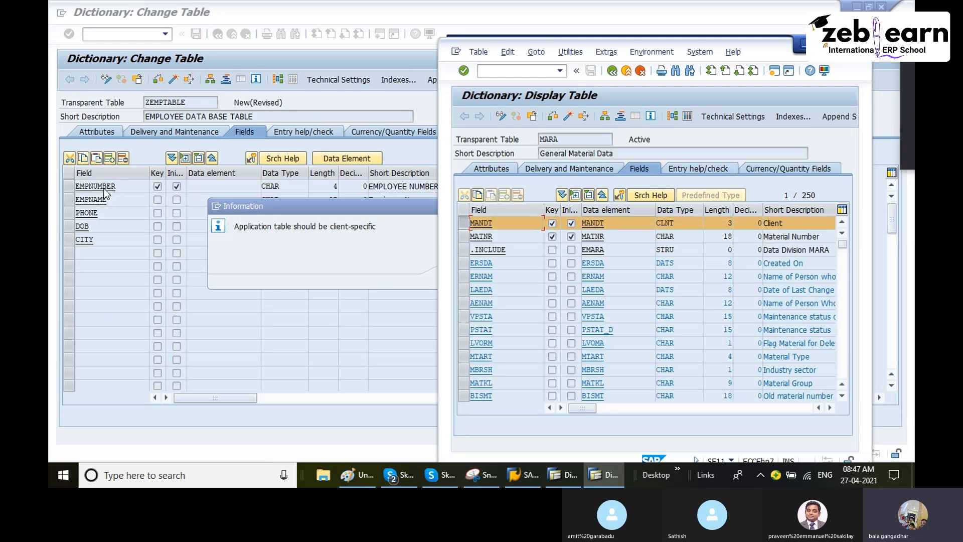
Step: Back at ZEMPTABLE, acknowledge the information message to reach the technical settings and check their transaction code in the system details
{"action": "left_click", "coordinate": [362, 214]}
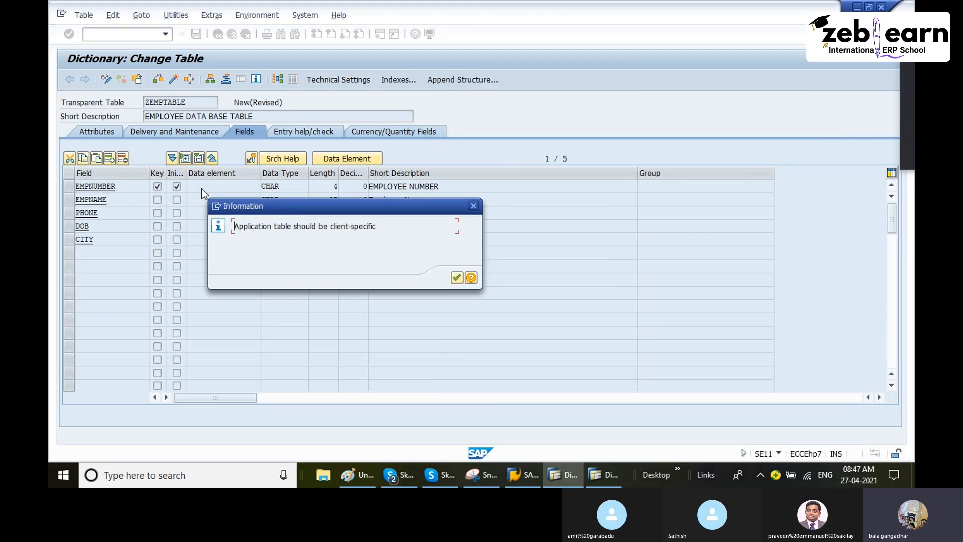
{"action": "left_click", "coordinate": [457, 278]}
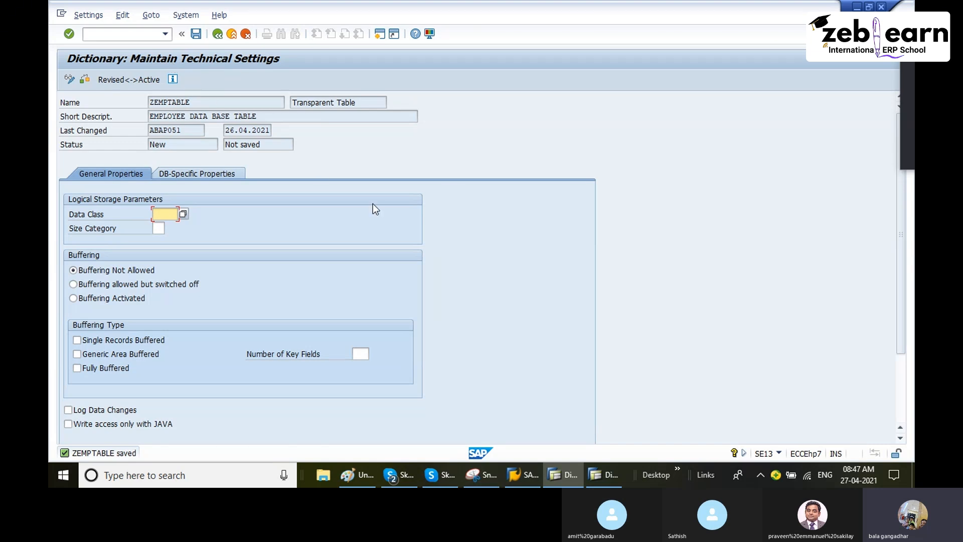
{"action": "left_click", "coordinate": [779, 453]}
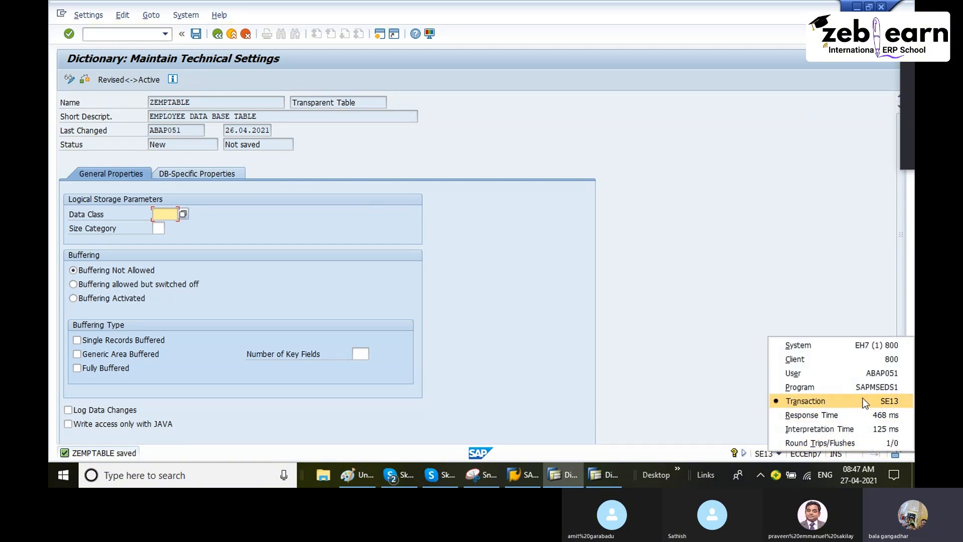
{"action": "left_click", "coordinate": [650, 333]}
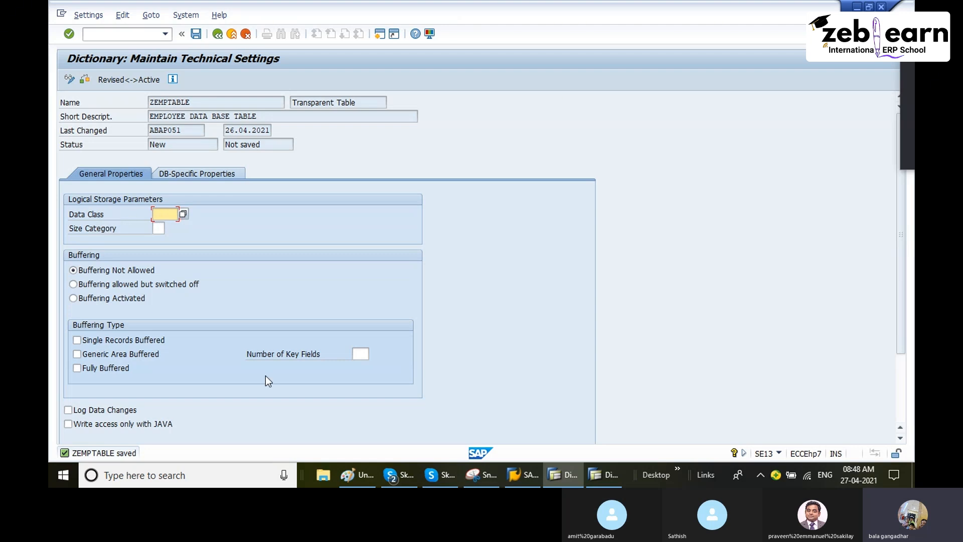
Step: Write "master data table" in the Paint drawing, in the empty area above the number notes
{"action": "left_click", "coordinate": [354, 480]}
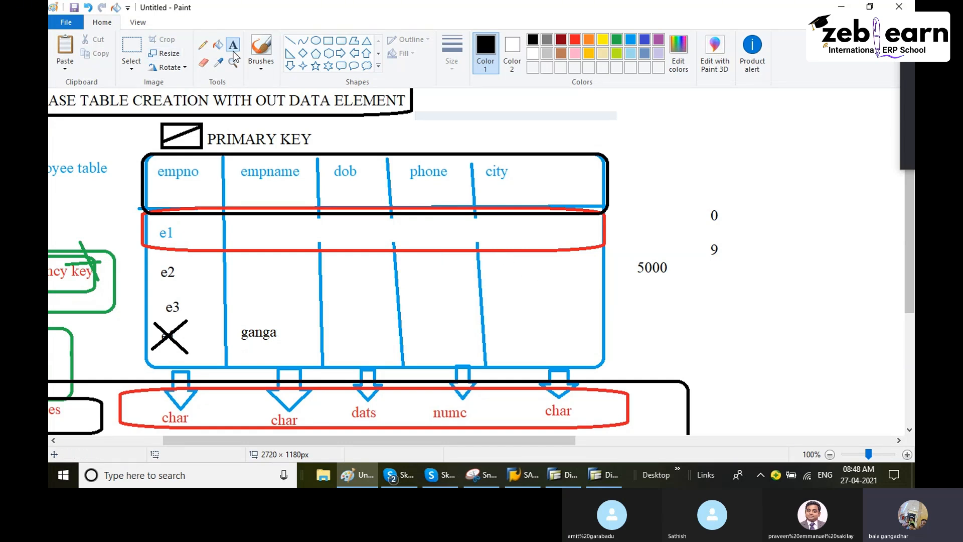
{"action": "left_click", "coordinate": [636, 141]}
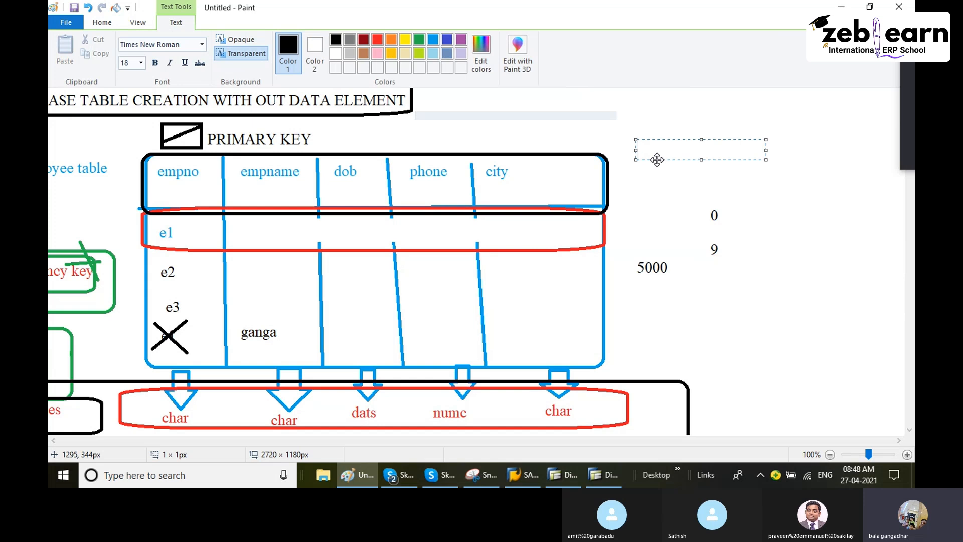
{"action": "type", "text": "master data table"}
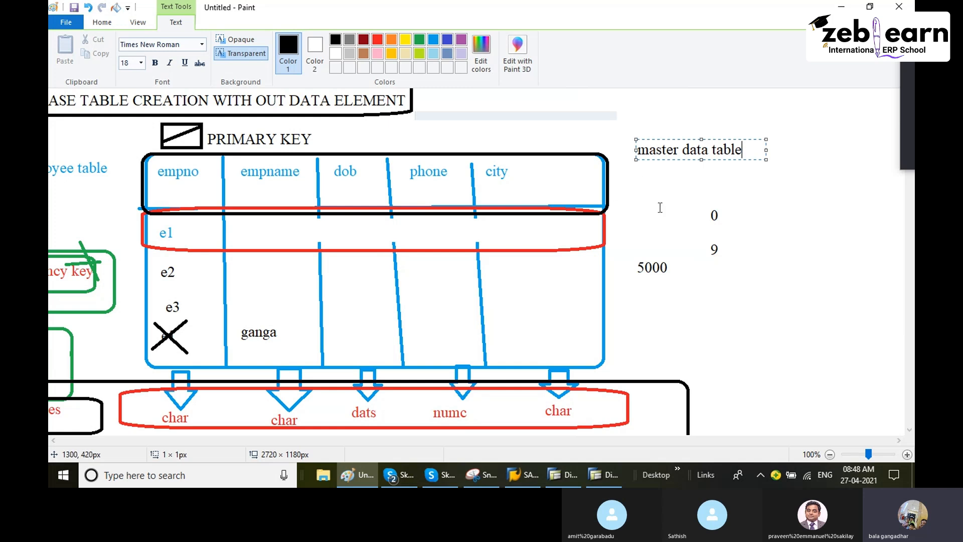
{"action": "left_click", "coordinate": [690, 194]}
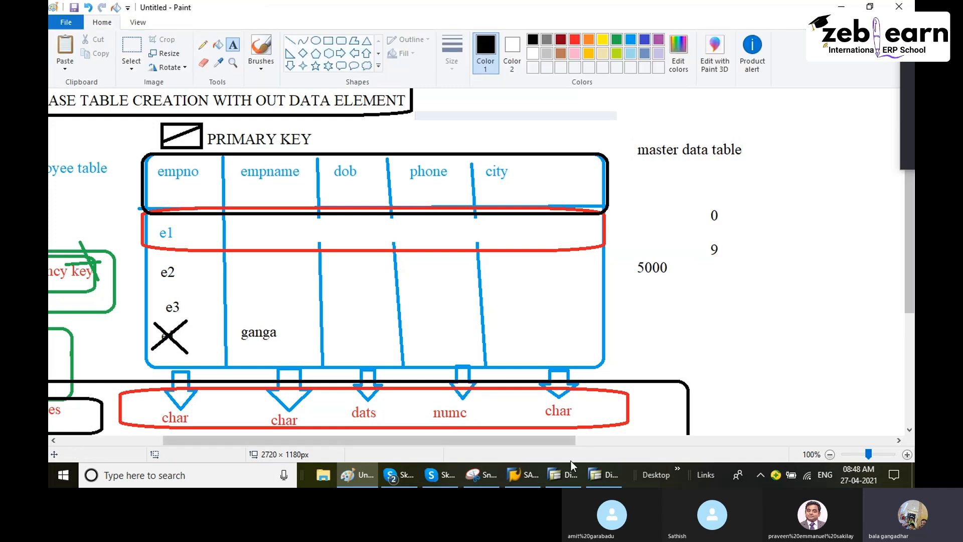
Step: Switch back to SAP and review the possible data classes for ZEMPTABLE, comparing APPL0 and APPL1
{"action": "left_click", "coordinate": [554, 479]}
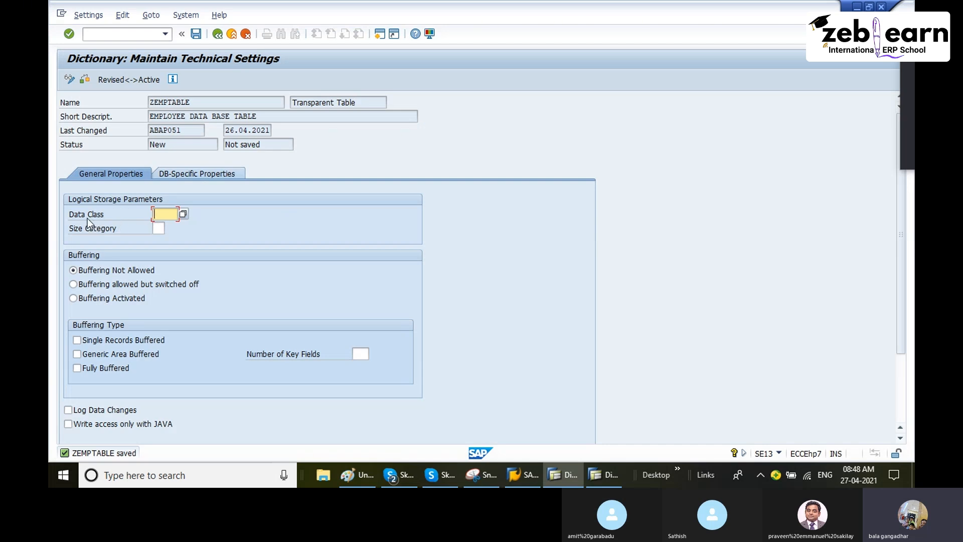
{"action": "left_click", "coordinate": [182, 215]}
{"action": "left_click_drag", "start_coordinate": [237, 183], "coordinate": [343, 136]}
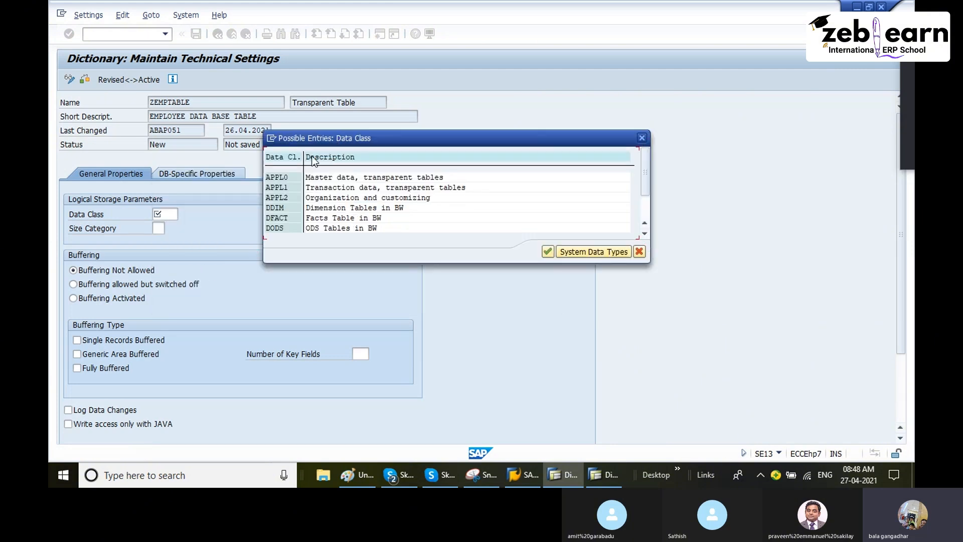
{"action": "left_click", "coordinate": [275, 177]}
{"action": "left_click", "coordinate": [311, 182]}
{"action": "left_click", "coordinate": [285, 190]}
{"action": "left_click", "coordinate": [279, 180]}
{"action": "left_click", "coordinate": [278, 189]}
{"action": "left_click_drag", "start_coordinate": [337, 134], "coordinate": [348, 104]}
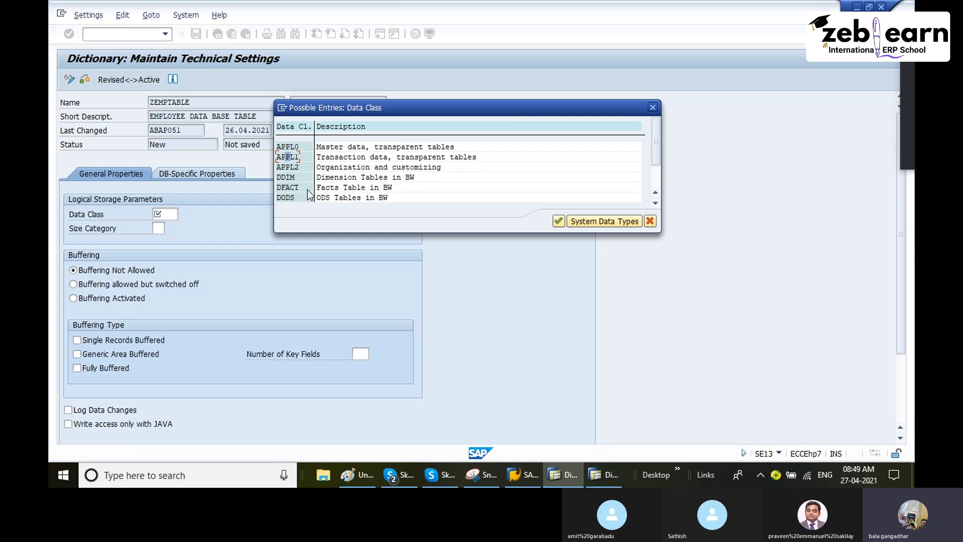
Step: Set the data class of ZEMPTABLE to APPL0 and check its description
{"action": "left_click", "coordinate": [293, 148]}
{"action": "double_click", "coordinate": [290, 147]}
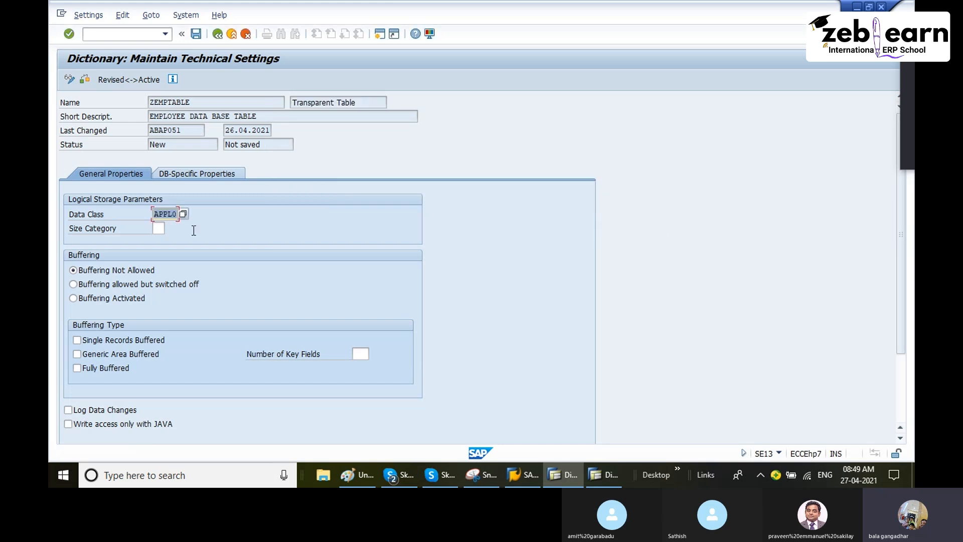
{"action": "key", "text": "Return"}
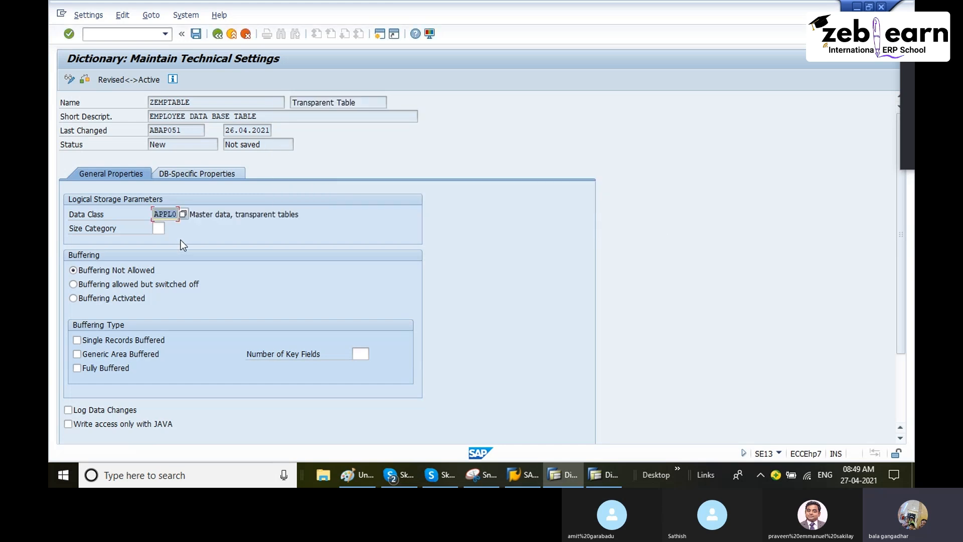
{"action": "left_click_drag", "start_coordinate": [202, 214], "coordinate": [344, 241]}
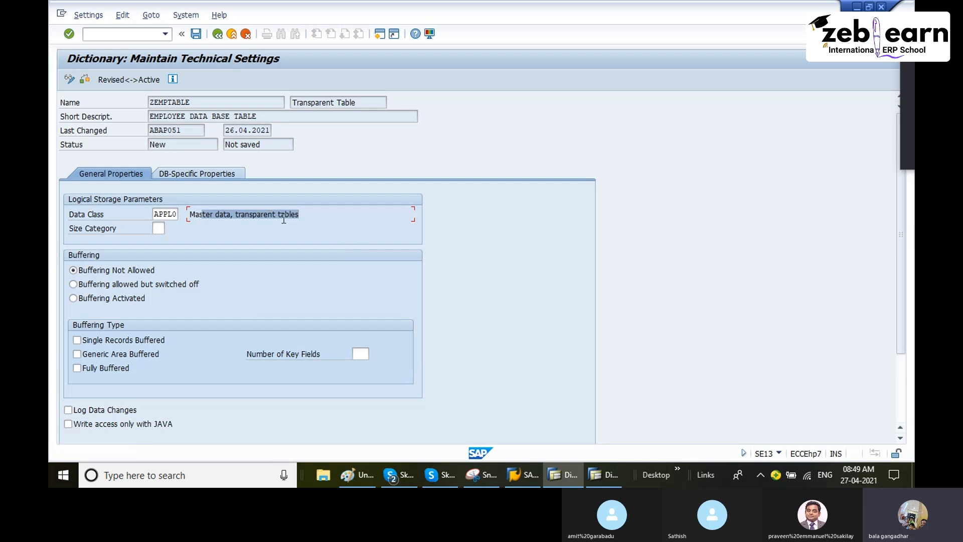
Step: Open the possible size categories for ZEMPTABLE and compare the expected record ranges of categories 0 to 3
{"action": "left_click_drag", "start_coordinate": [236, 215], "coordinate": [299, 218]}
{"action": "left_click", "coordinate": [159, 229]}
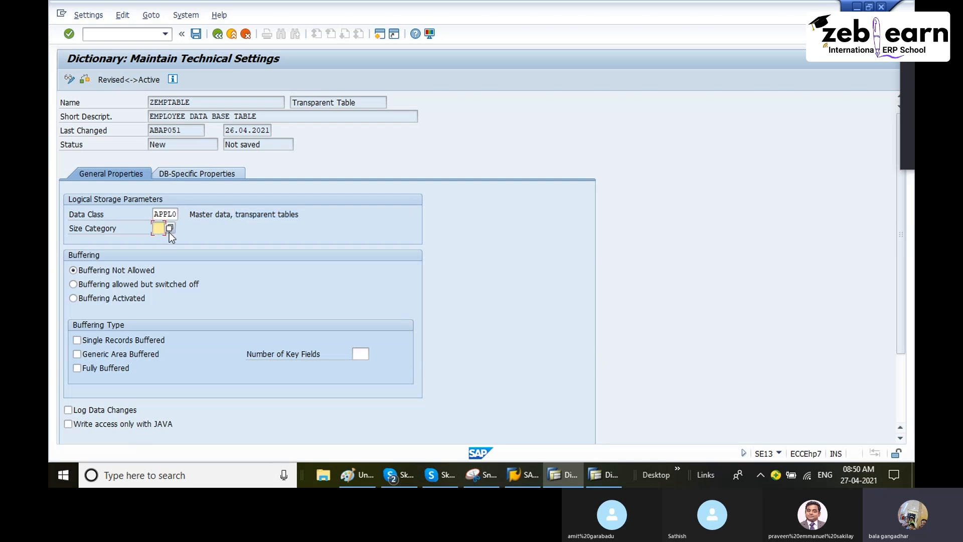
{"action": "left_click", "coordinate": [170, 229]}
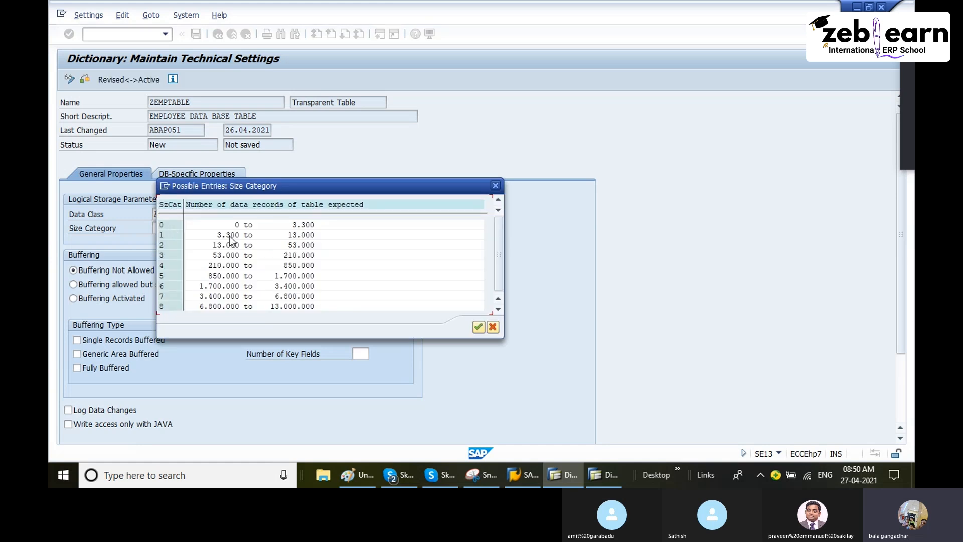
{"action": "left_click_drag", "start_coordinate": [296, 188], "coordinate": [362, 146]}
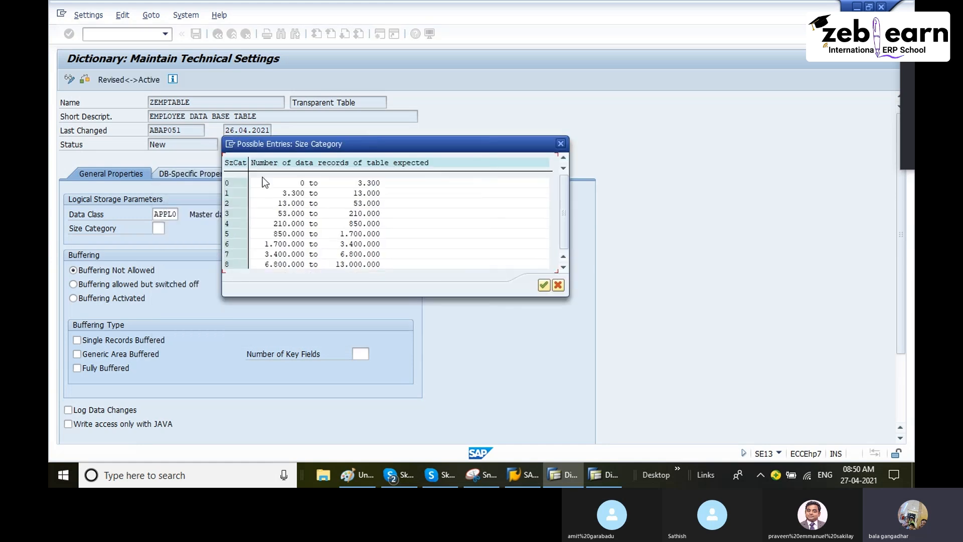
{"action": "left_click", "coordinate": [354, 185]}
{"action": "left_click", "coordinate": [371, 187]}
{"action": "left_click", "coordinate": [226, 195]}
{"action": "left_click", "coordinate": [365, 194]}
{"action": "left_click", "coordinate": [232, 203]}
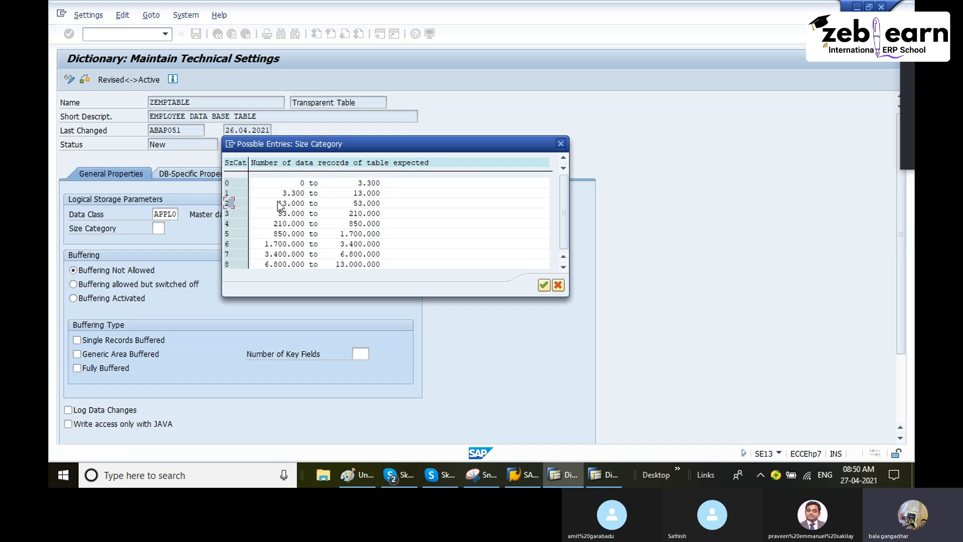
{"action": "left_click", "coordinate": [364, 203]}
{"action": "left_click", "coordinate": [232, 214]}
{"action": "left_click", "coordinate": [356, 215]}
Step: Examine the expected record range of the highest size category, 9, against the lower ones
{"action": "scroll", "coordinate": [258, 267], "scroll_direction": "down", "scroll_amount": 1}
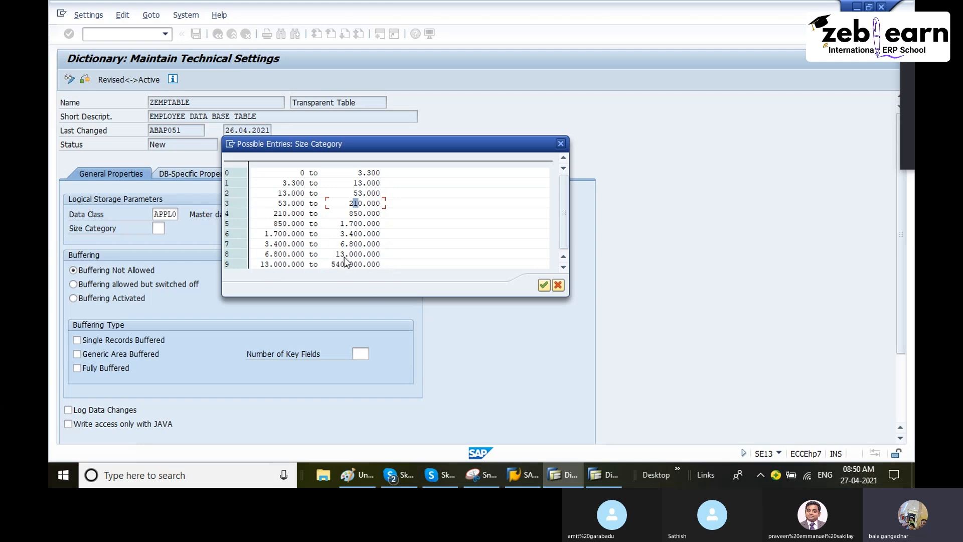
{"action": "scroll", "coordinate": [356, 257], "scroll_direction": "up", "scroll_amount": 1}
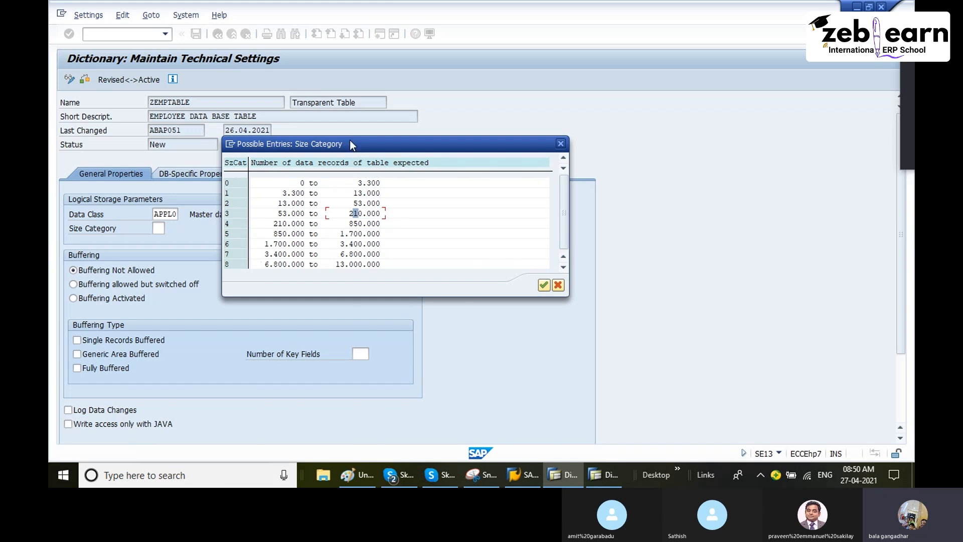
{"action": "left_click_drag", "start_coordinate": [339, 146], "coordinate": [374, 120]}
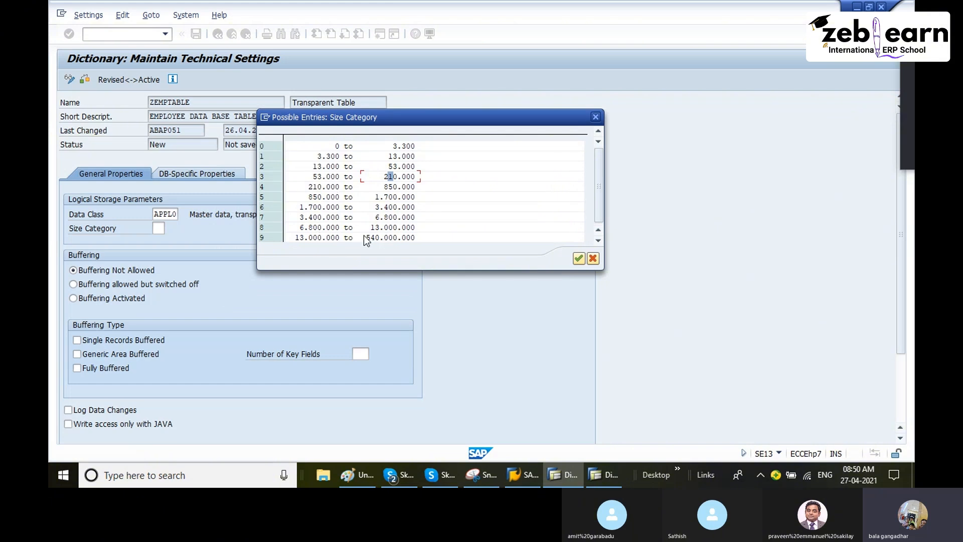
{"action": "left_click", "coordinate": [391, 237]}
{"action": "scroll", "coordinate": [446, 222], "scroll_direction": "up", "scroll_amount": 1}
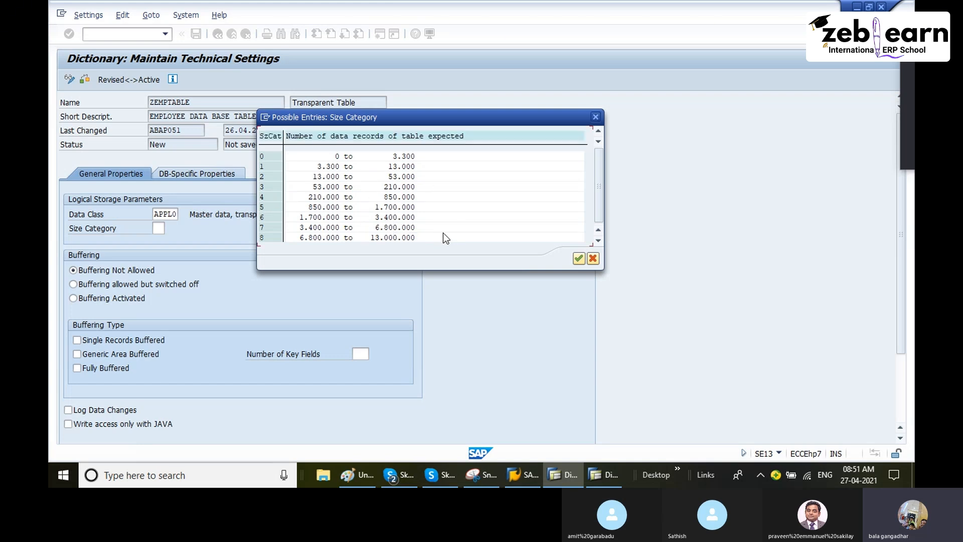
{"action": "scroll", "coordinate": [423, 224], "scroll_direction": "down", "scroll_amount": 1}
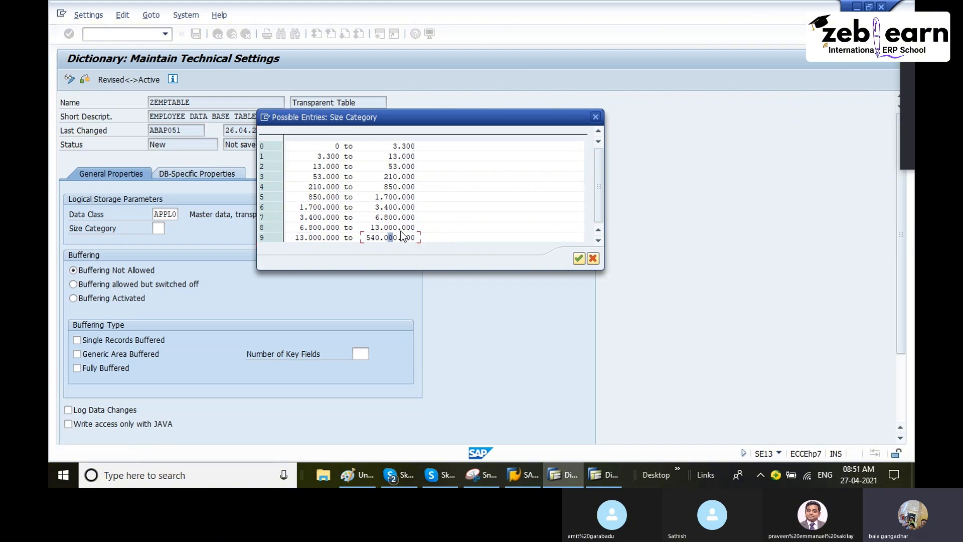
{"action": "left_click", "coordinate": [391, 238]}
{"action": "scroll", "coordinate": [429, 233], "scroll_direction": "up", "scroll_amount": 1}
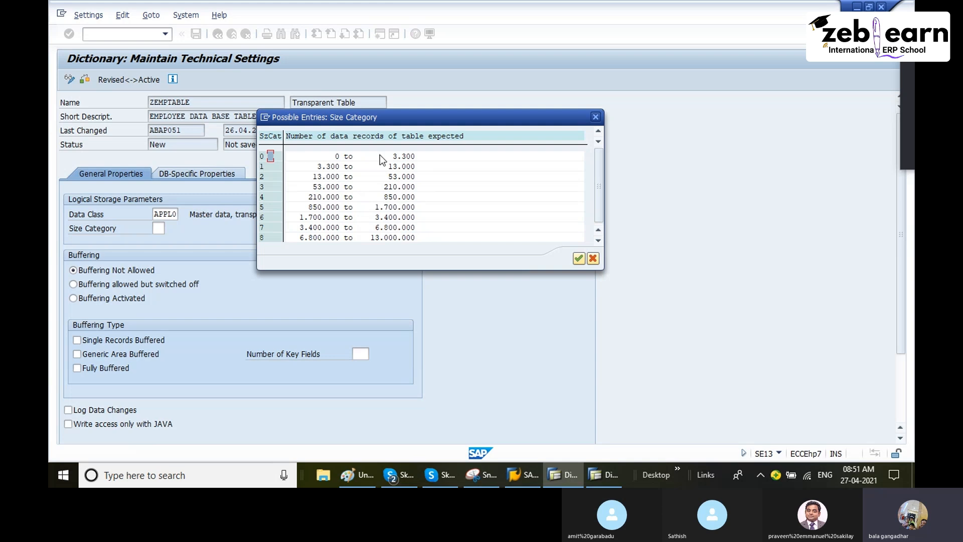
Step: Set the size category of ZEMPTABLE to 0 and save the technical settings, returning to the table definition
{"action": "double_click", "coordinate": [266, 156]}
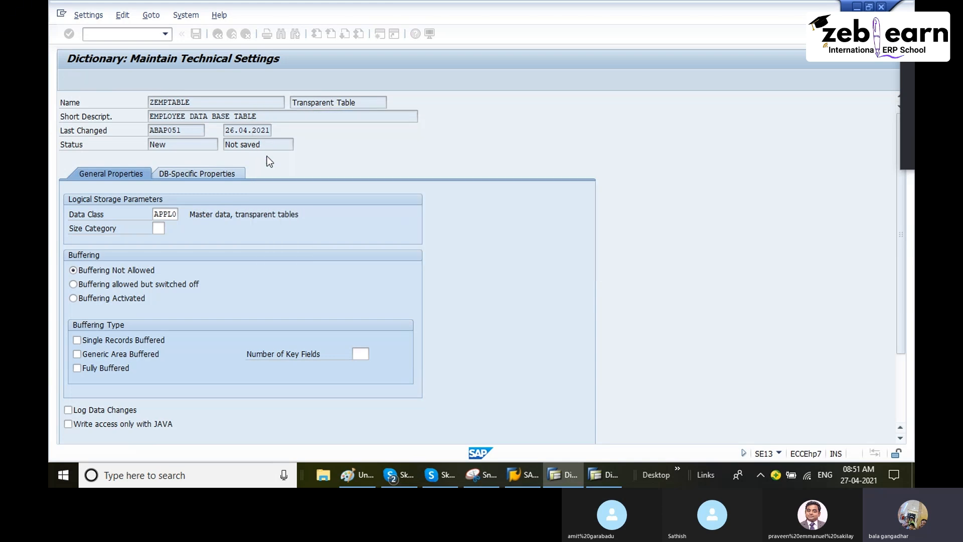
{"action": "key", "text": "Return"}
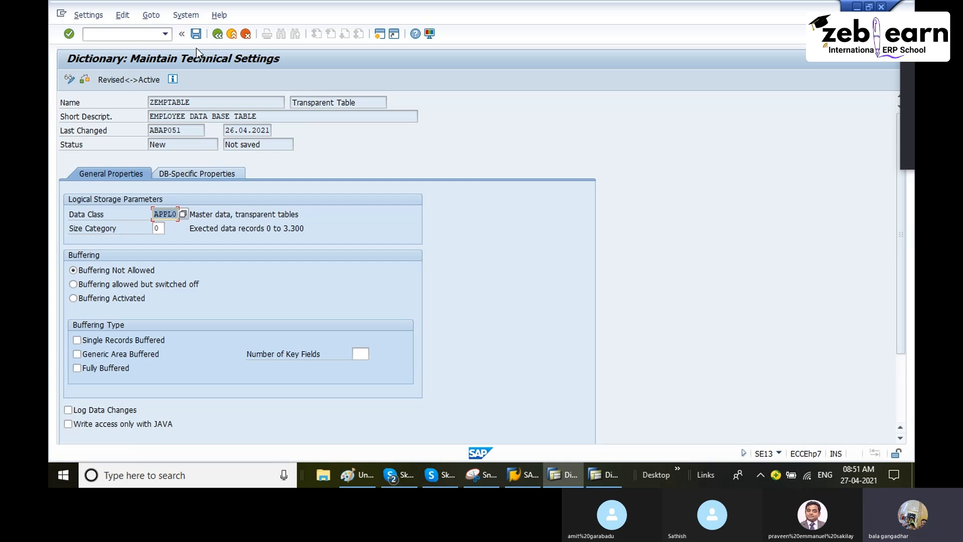
{"action": "left_click", "coordinate": [199, 35]}
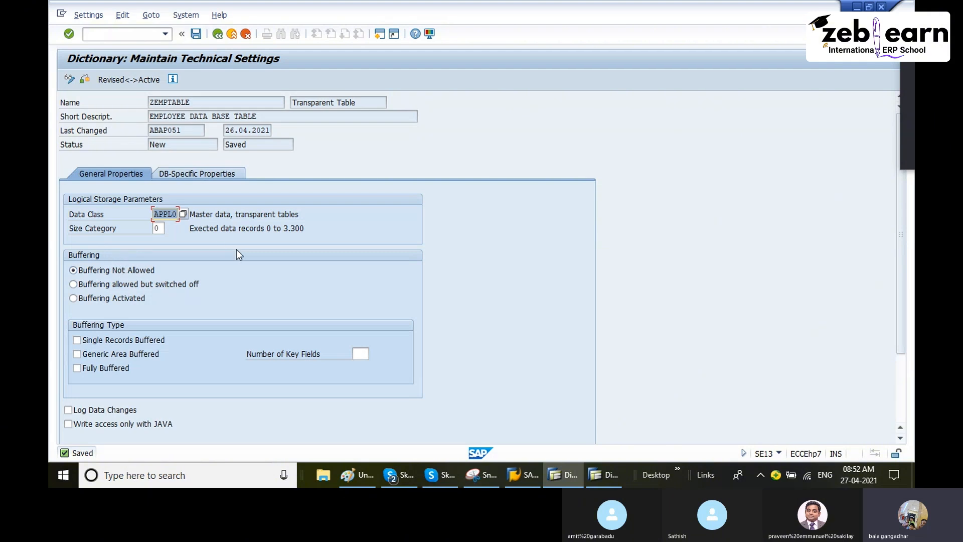
{"action": "left_click", "coordinate": [198, 36]}
{"action": "left_click", "coordinate": [218, 34]}
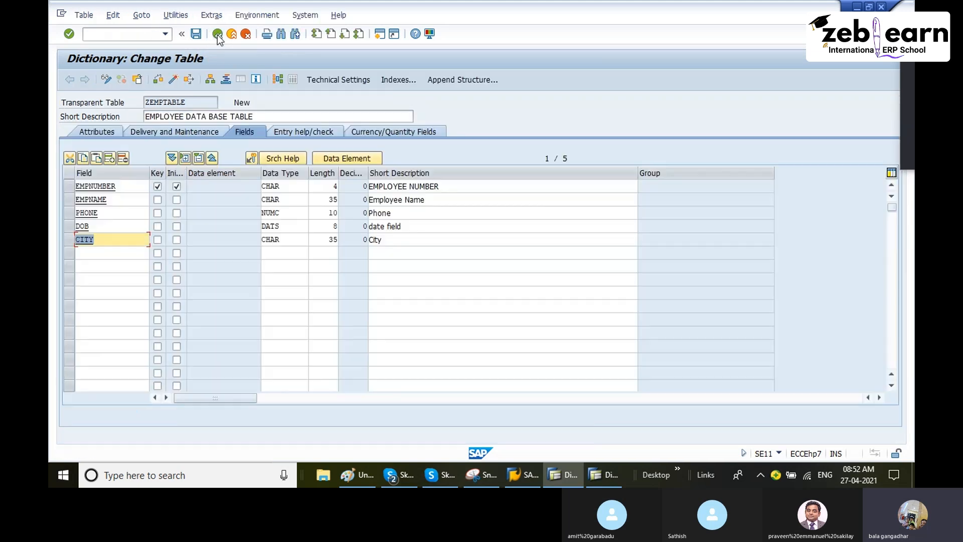
Step: Recheck the delivery class and field list of ZEMPTABLE and save the table again
{"action": "left_click", "coordinate": [160, 132]}
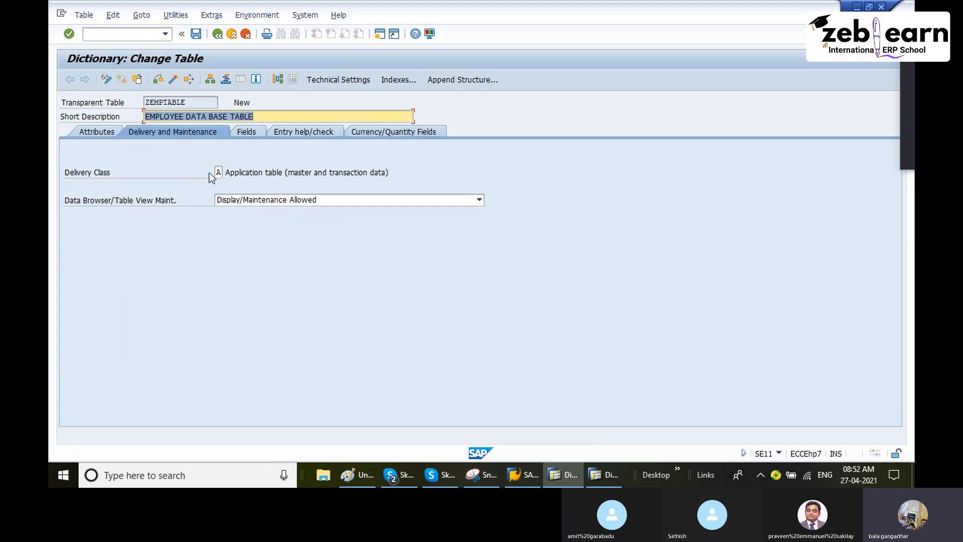
{"action": "left_click", "coordinate": [248, 133]}
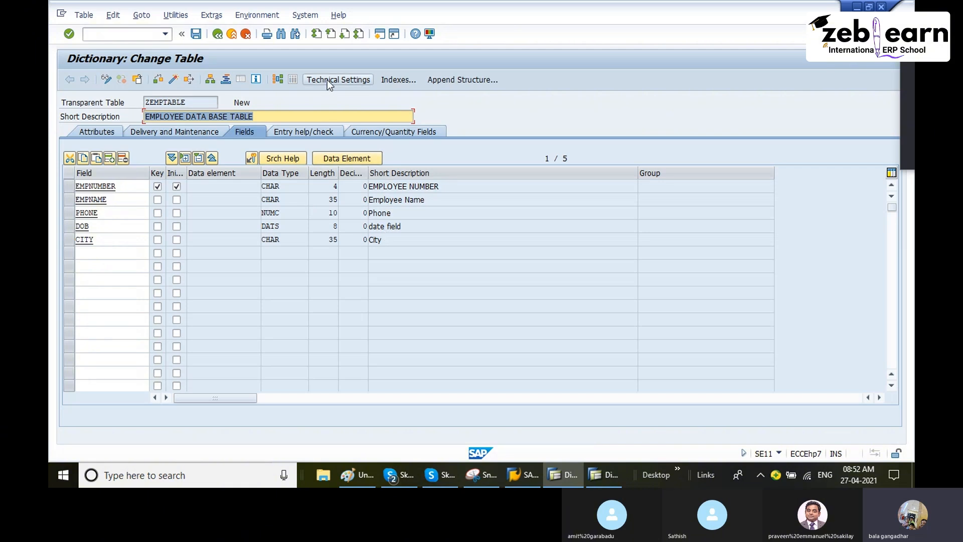
{"action": "left_click", "coordinate": [196, 35]}
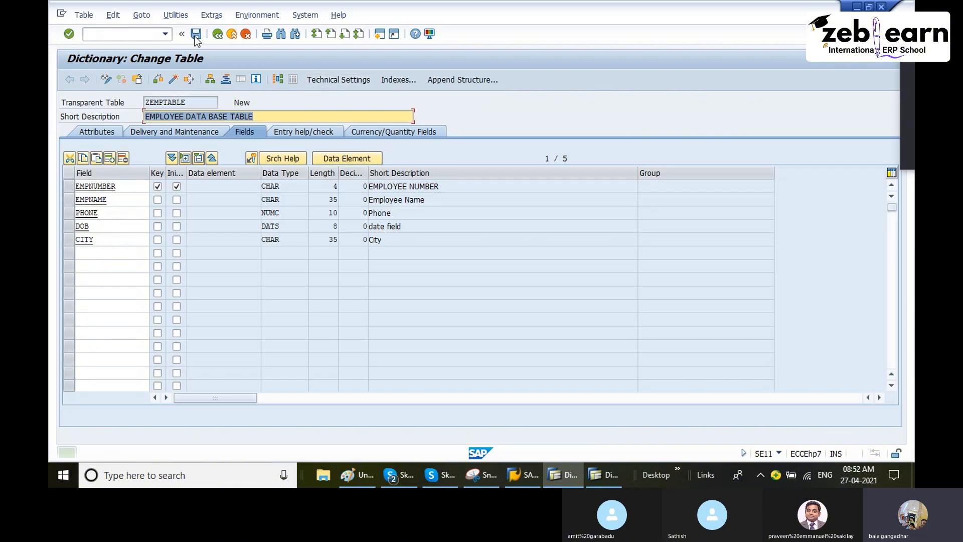
Step: Reopen the technical settings of ZEMPTABLE, review the possible data classes and save the settings again
{"action": "left_click", "coordinate": [346, 83]}
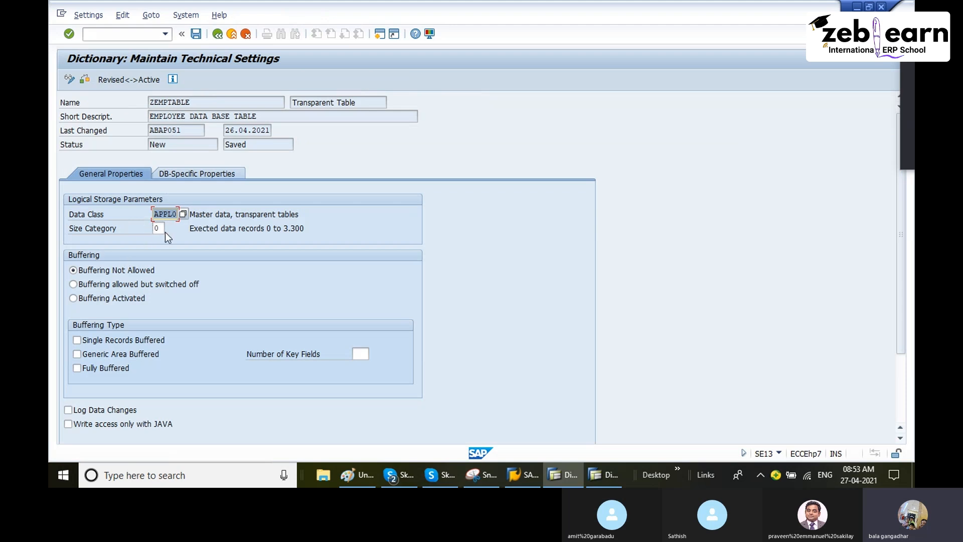
{"action": "left_click", "coordinate": [195, 35]}
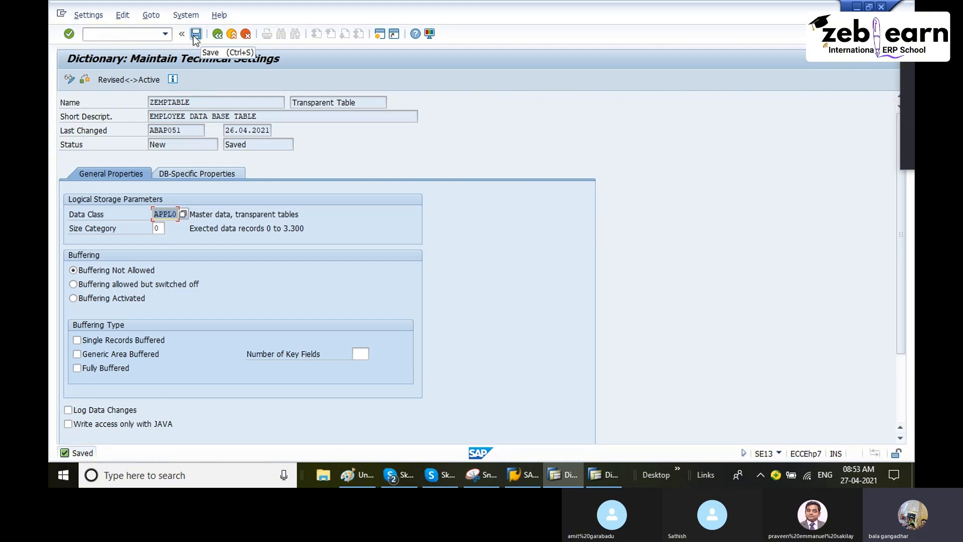
{"action": "left_click", "coordinate": [183, 214]}
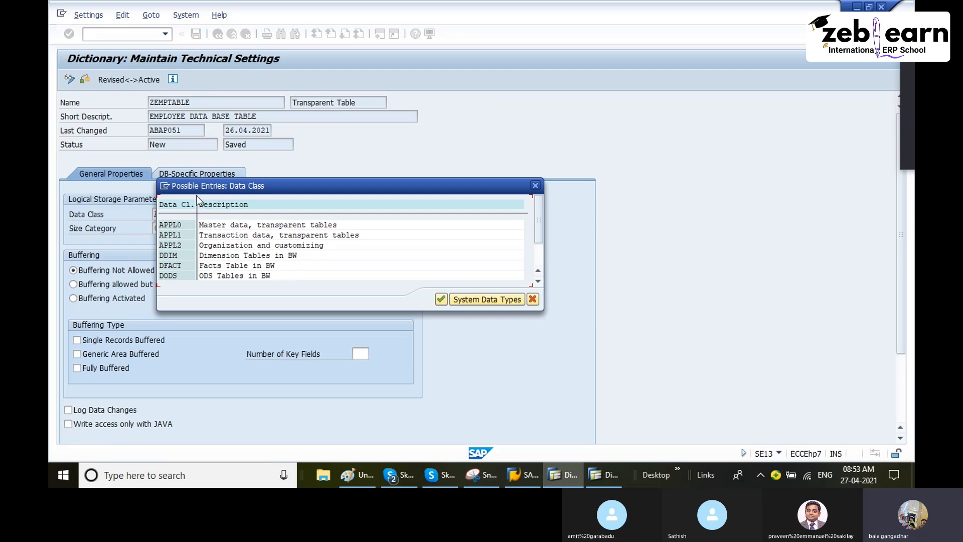
{"action": "left_click", "coordinate": [442, 299]}
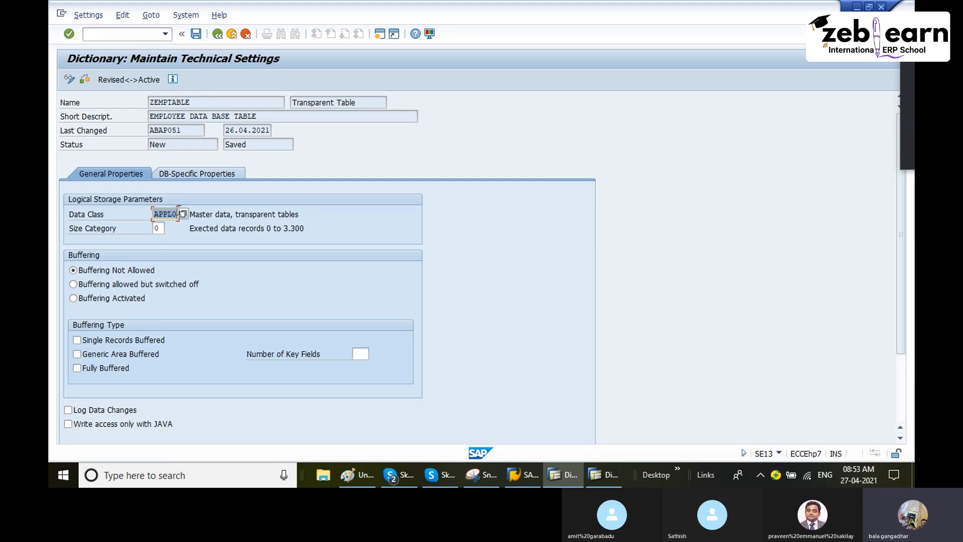
{"action": "left_click", "coordinate": [195, 36]}
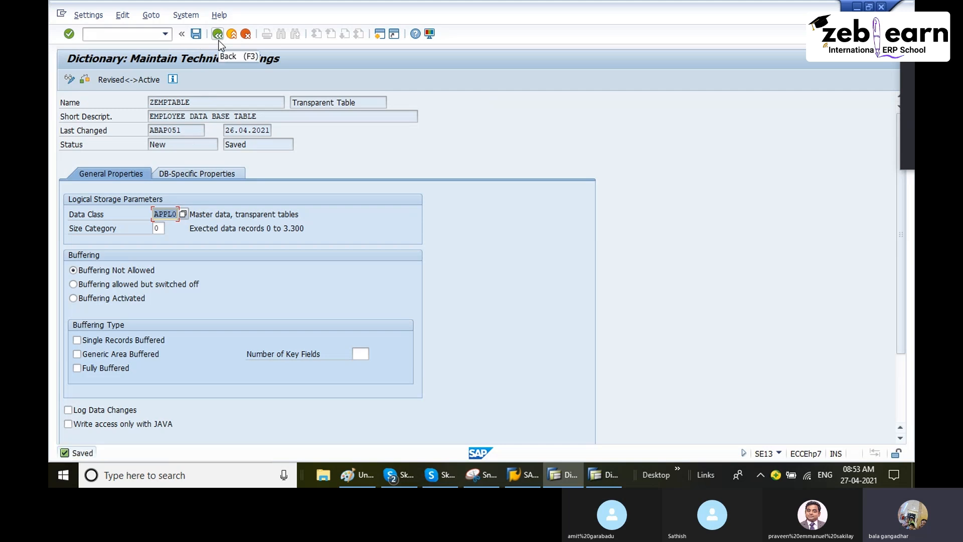
Step: Return to the table definition, run the consistency check on ZEMPTABLE and read its log
{"action": "left_click", "coordinate": [218, 39]}
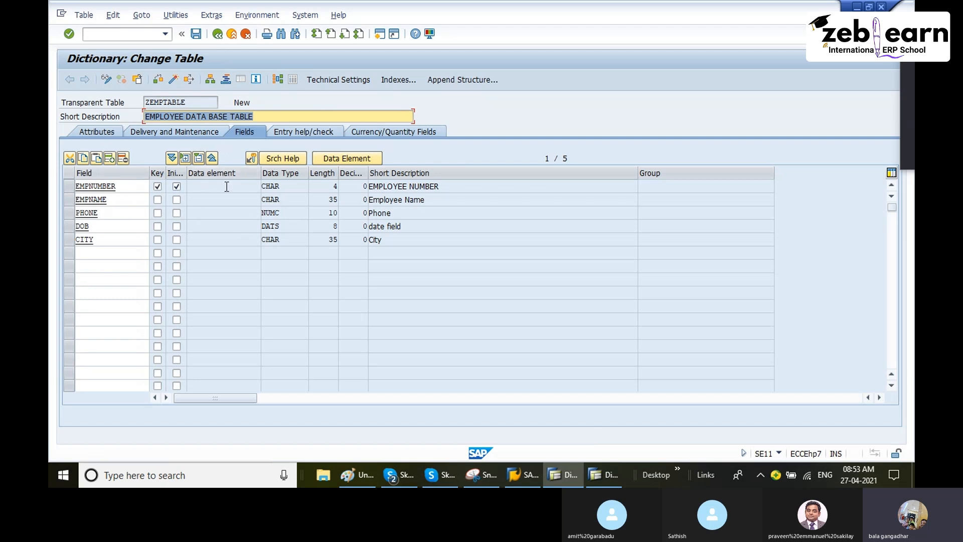
{"action": "left_click", "coordinate": [158, 83]}
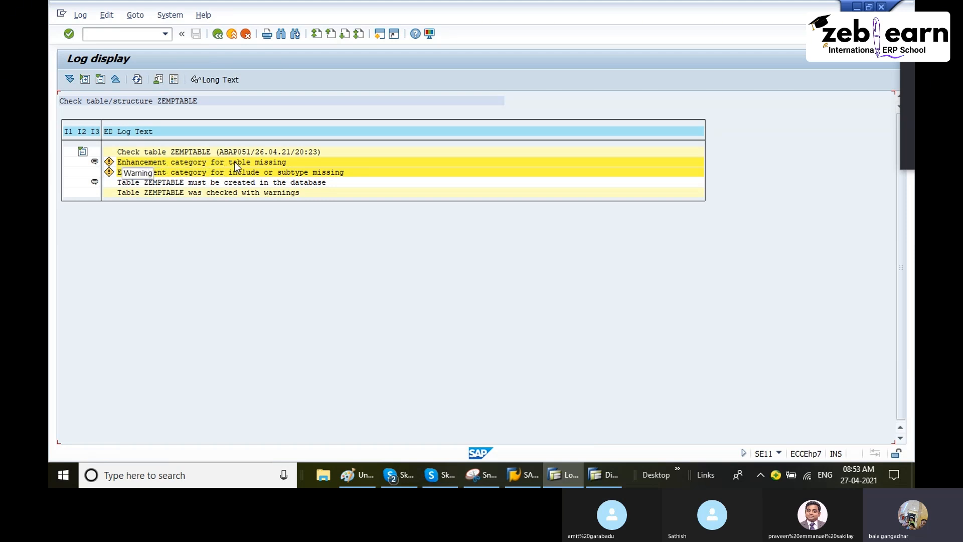
{"action": "left_click", "coordinate": [219, 35]}
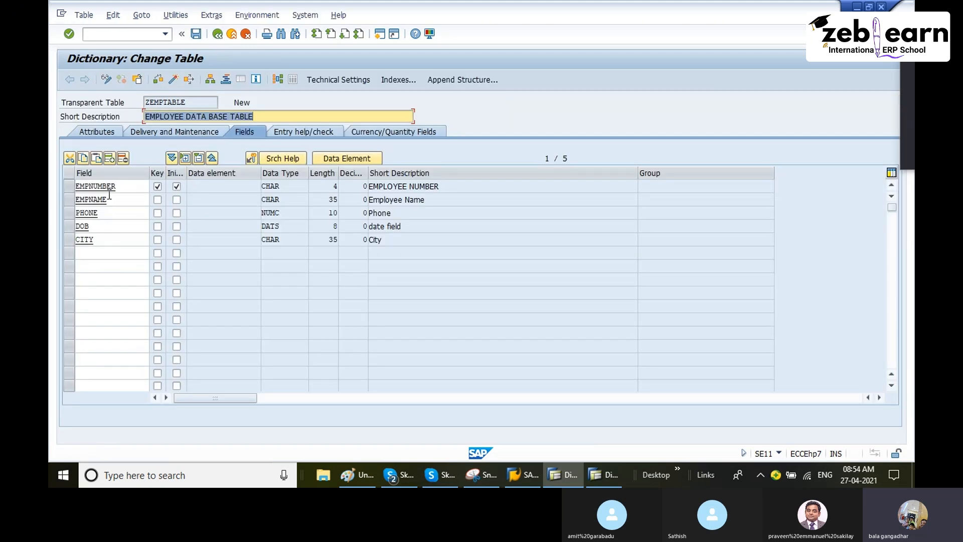
Step: Try naming the key field EMP NUMBER with a blank, and check the saved table for errors
{"action": "left_click", "coordinate": [91, 186]}
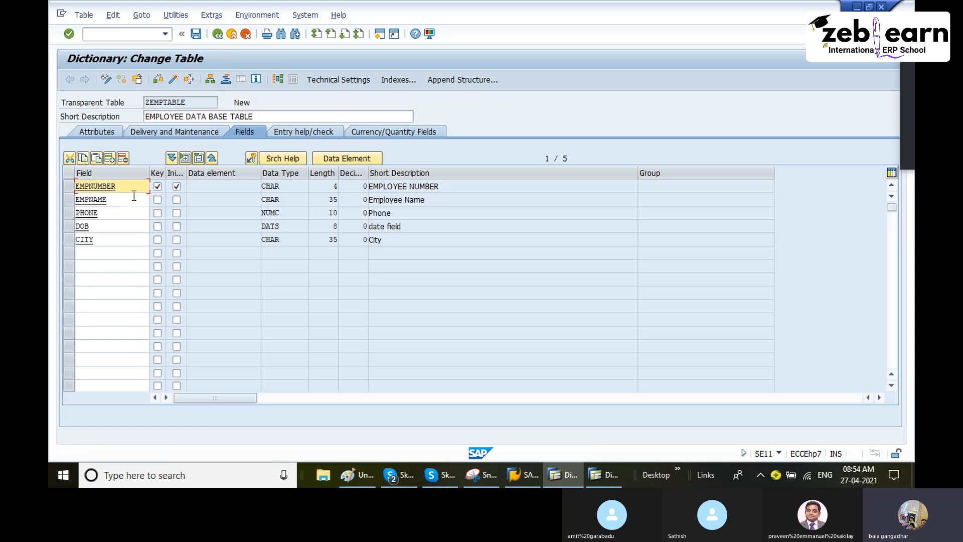
{"action": "type", "text": "_"}
{"action": "left_click", "coordinate": [196, 34]}
{"action": "left_click", "coordinate": [352, 355]}
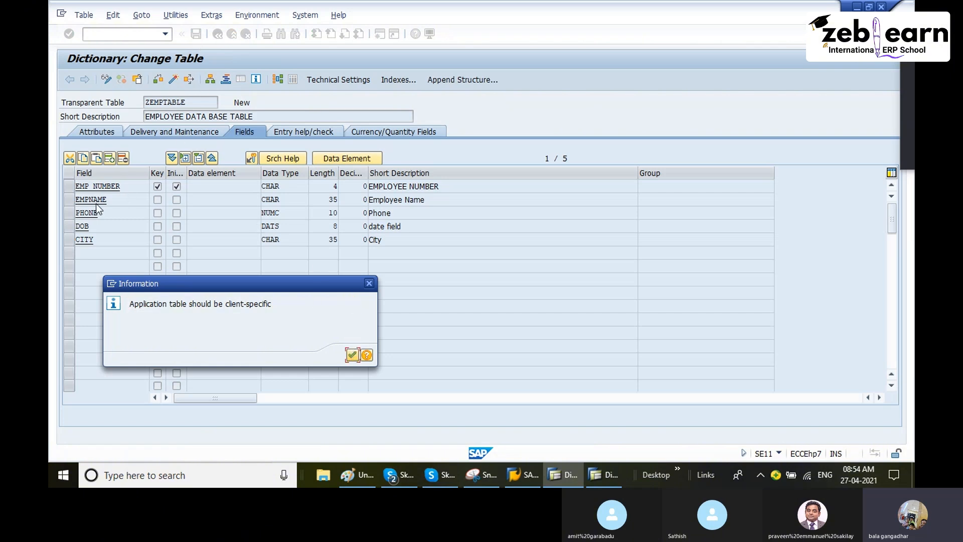
{"action": "left_click", "coordinate": [352, 355]}
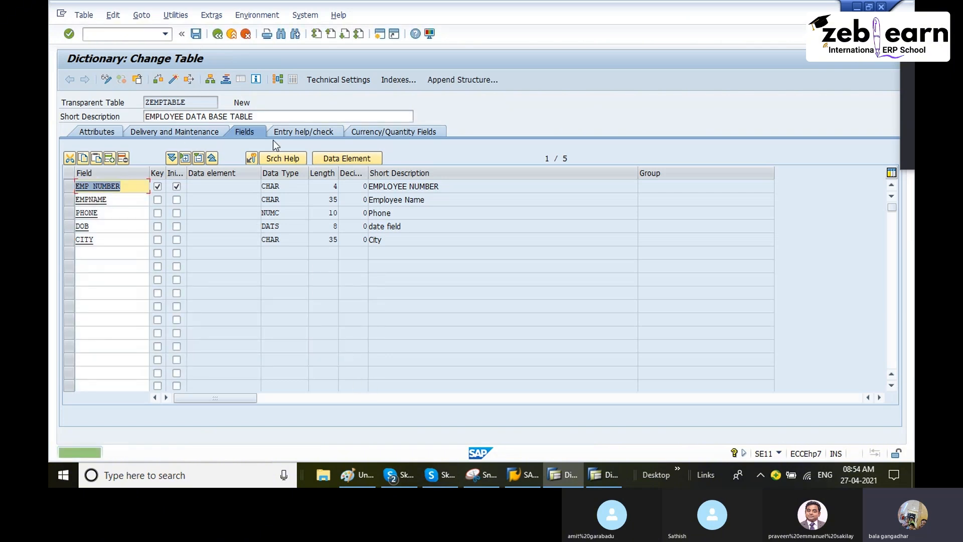
{"action": "left_click", "coordinate": [159, 82]}
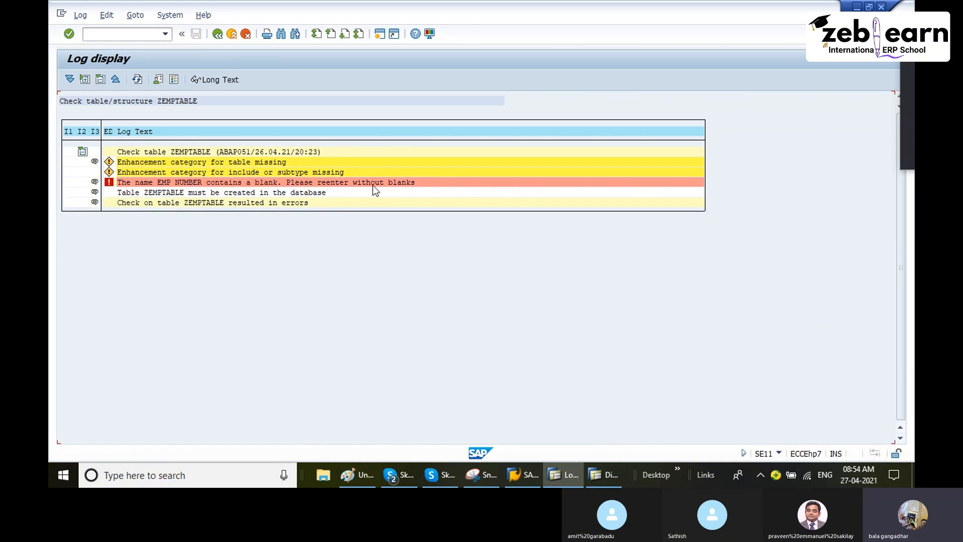
{"action": "left_click", "coordinate": [217, 35]}
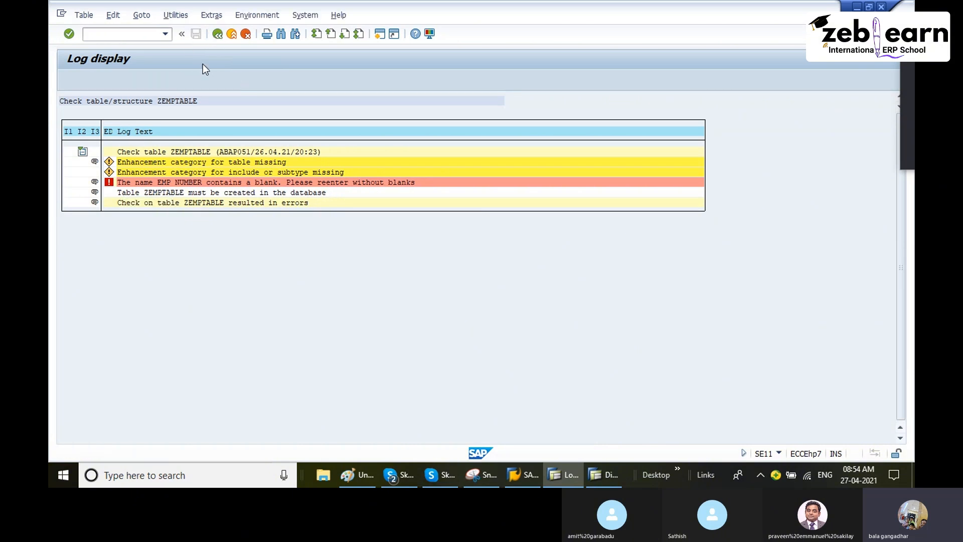
Step: Remove the blank from the key field's name so it reads EMPNUMBER, and recheck the saved table
{"action": "left_click", "coordinate": [94, 187]}
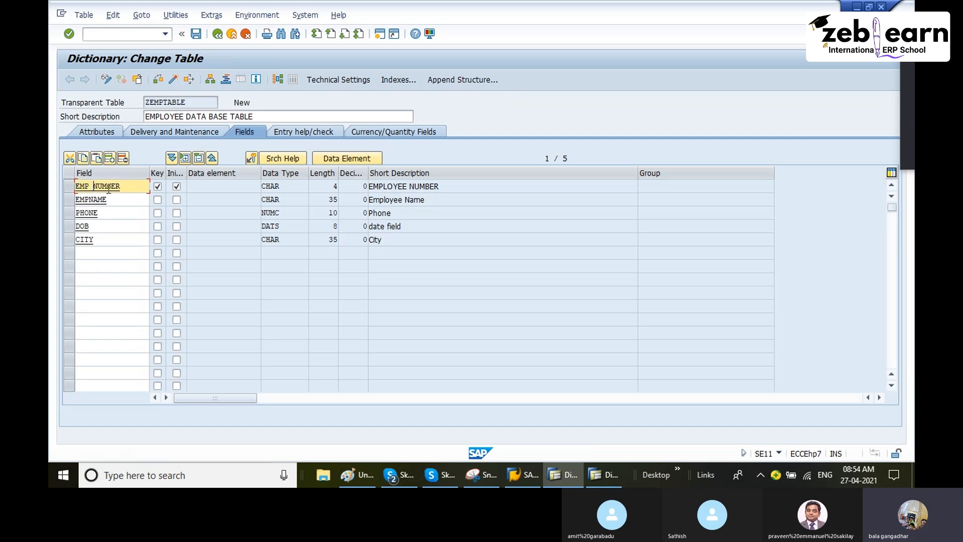
{"action": "key", "text": "BackSpace"}
{"action": "left_click", "coordinate": [197, 35]}
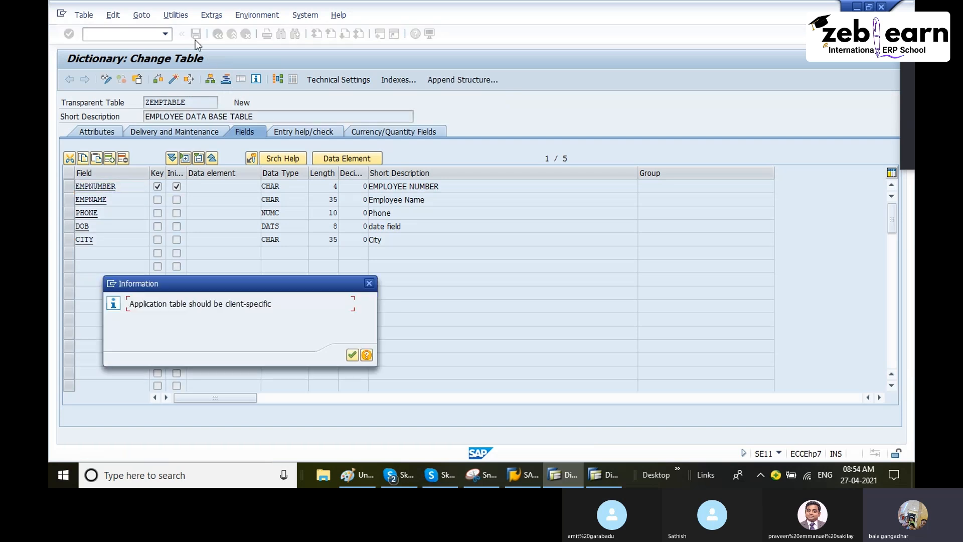
{"action": "left_click", "coordinate": [352, 355]}
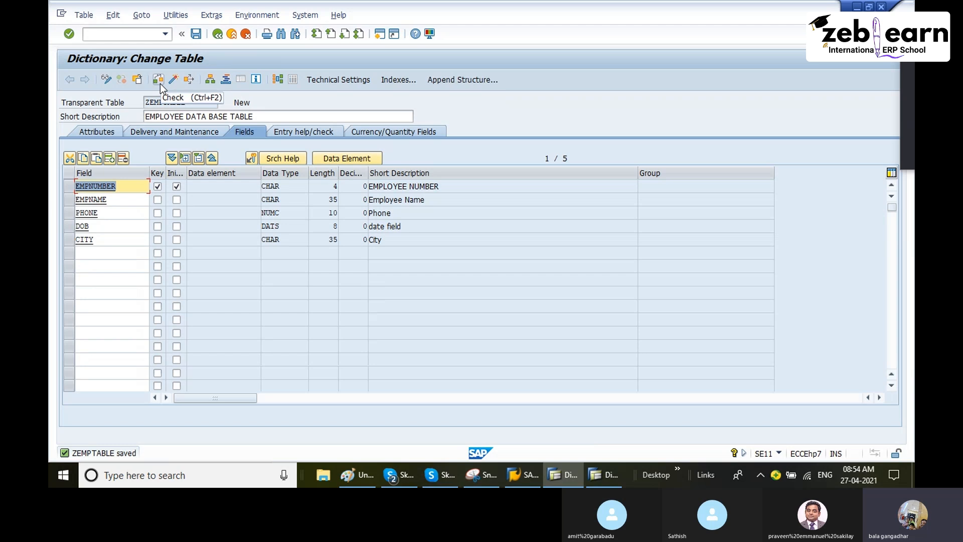
{"action": "left_click", "coordinate": [161, 83]}
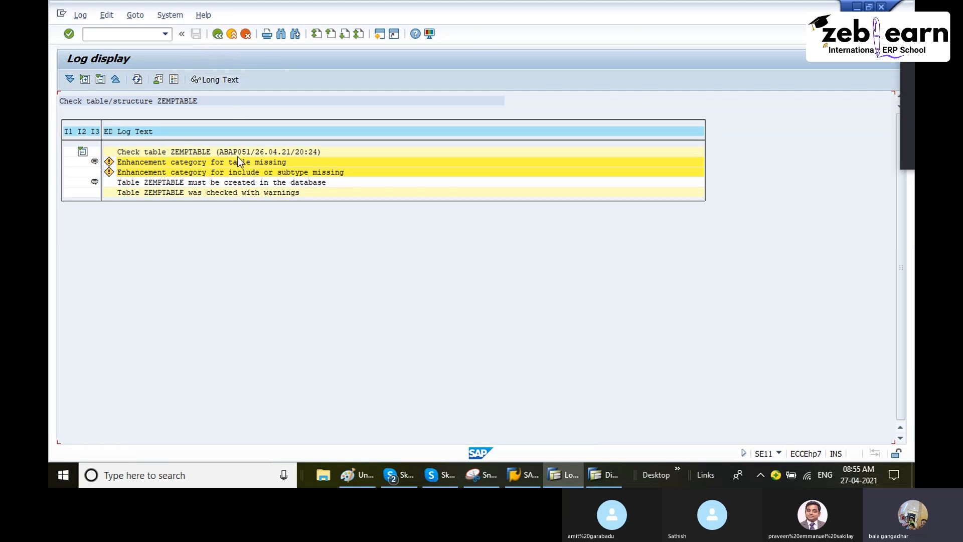
{"action": "left_click", "coordinate": [218, 38]}
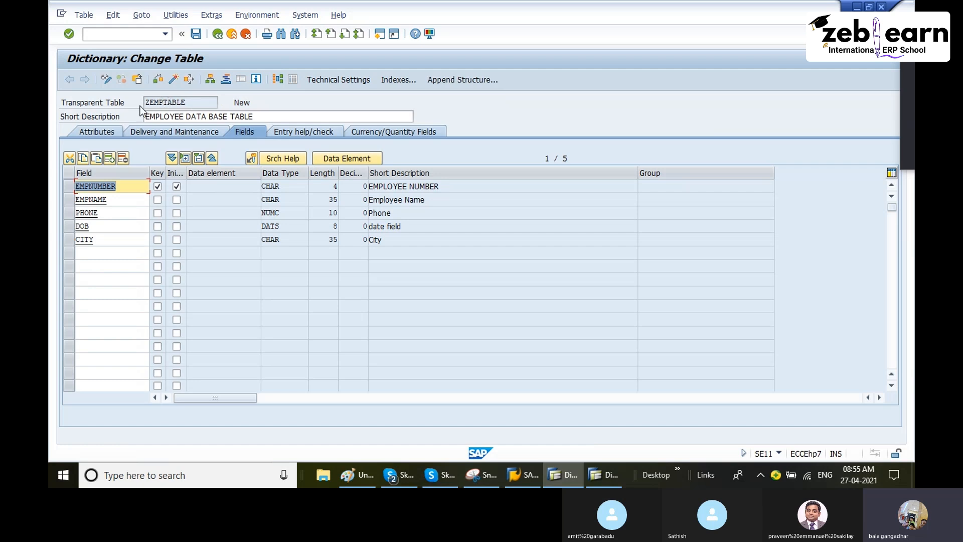
Step: Compare the activation status of ZEMPTABLE with that of the standard table MARA in the other session
{"action": "left_click", "coordinate": [244, 103]}
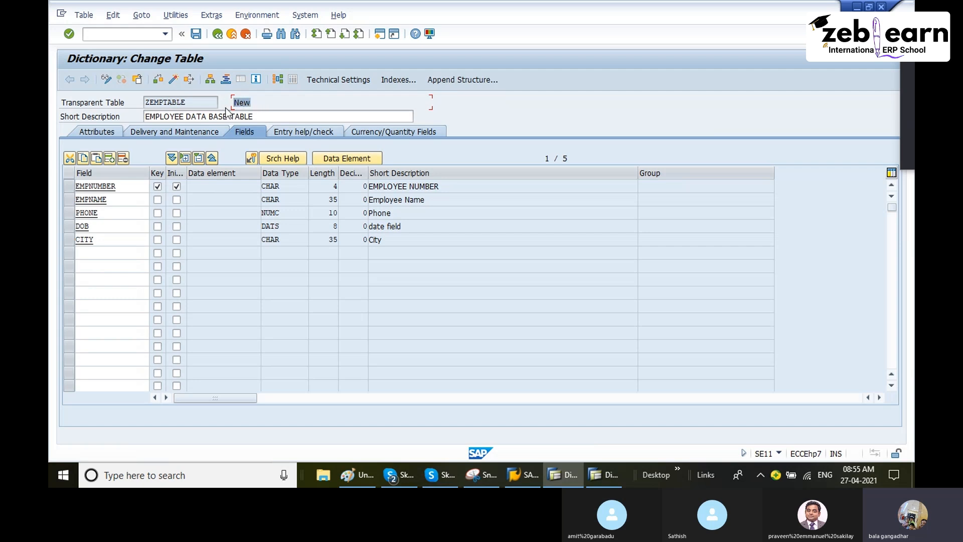
{"action": "left_click", "coordinate": [596, 474]}
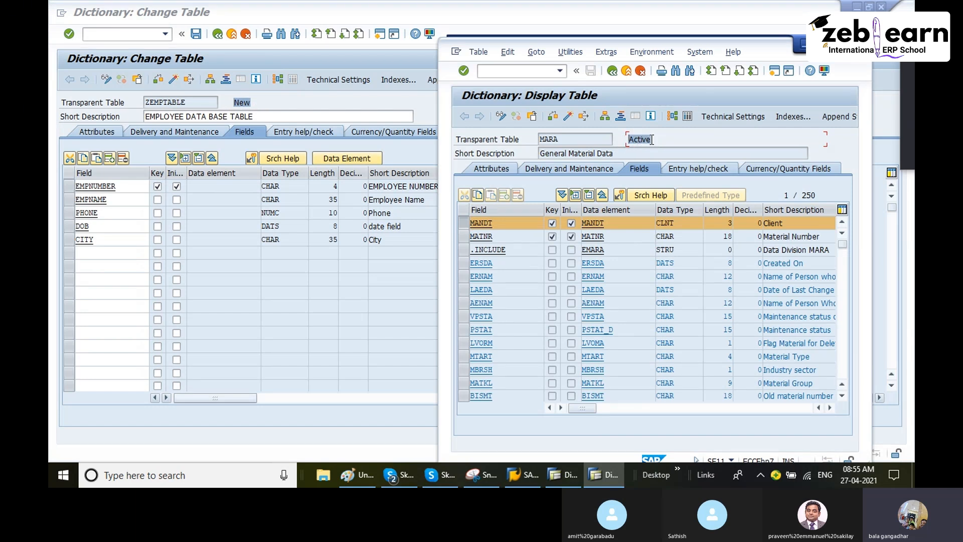
{"action": "left_click", "coordinate": [247, 102]}
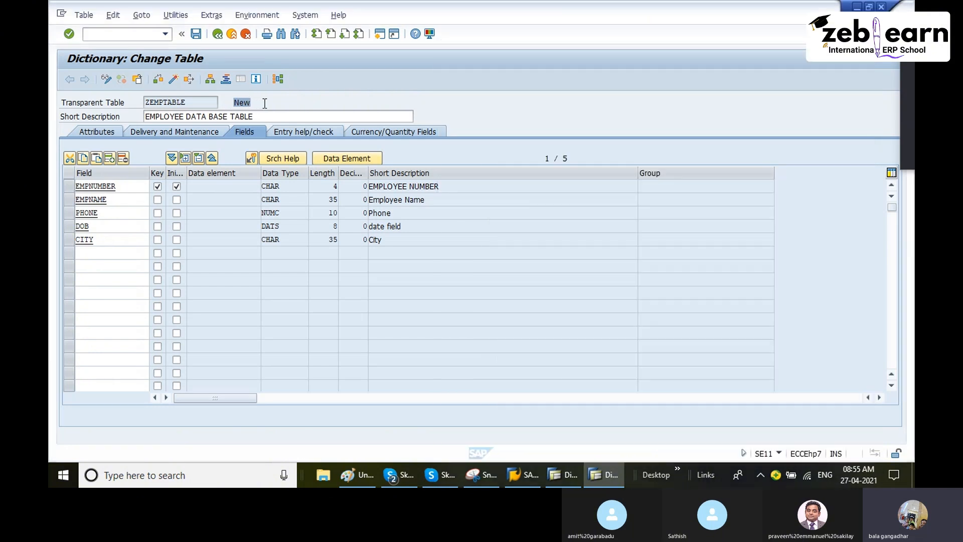
Step: Activate ZEMPTABLE, display its activation log, and return to the table definition to check the status
{"action": "left_click", "coordinate": [174, 79]}
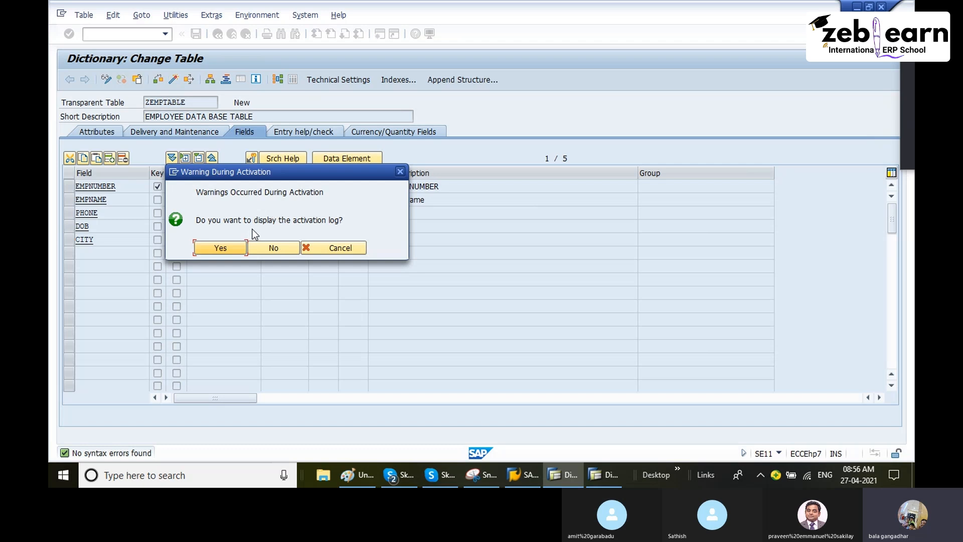
{"action": "left_click", "coordinate": [222, 248]}
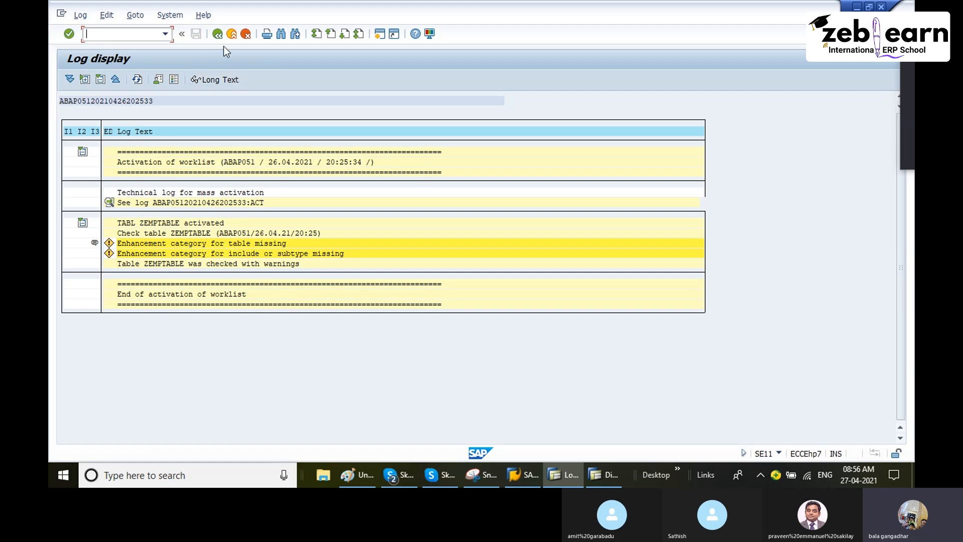
{"action": "left_click", "coordinate": [218, 34]}
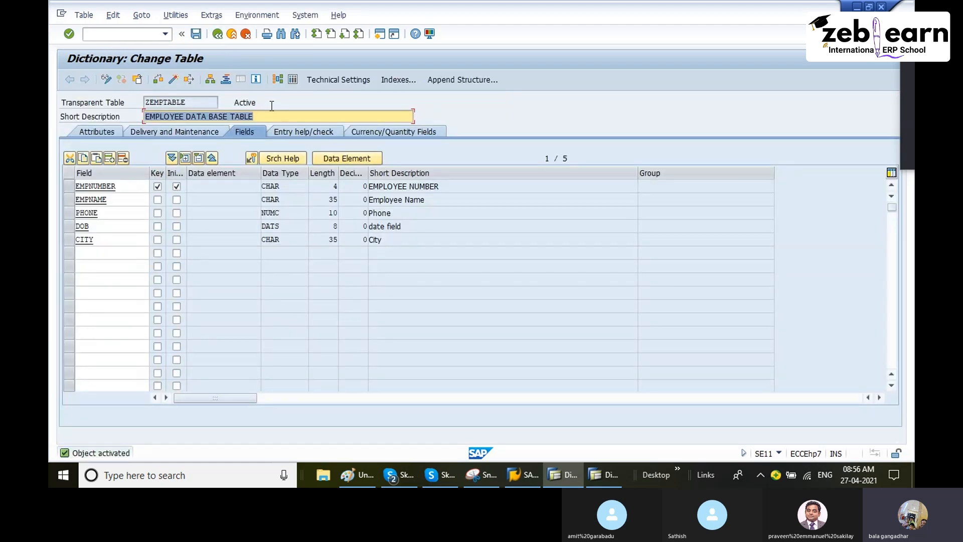
{"action": "left_click", "coordinate": [272, 106]}
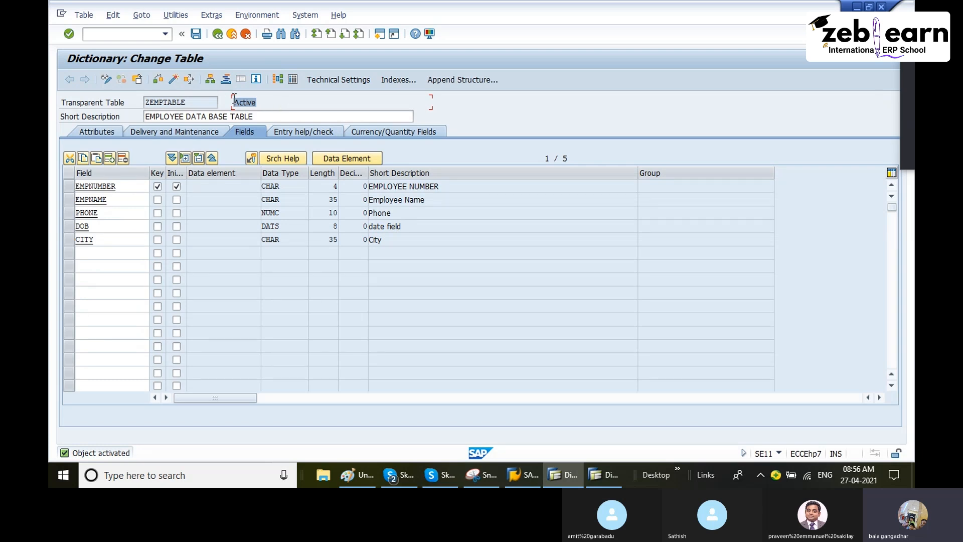
Step: Run the activation of ZEMPTABLE twice more, declining the activation log each time, and check the table status
{"action": "left_click", "coordinate": [172, 80]}
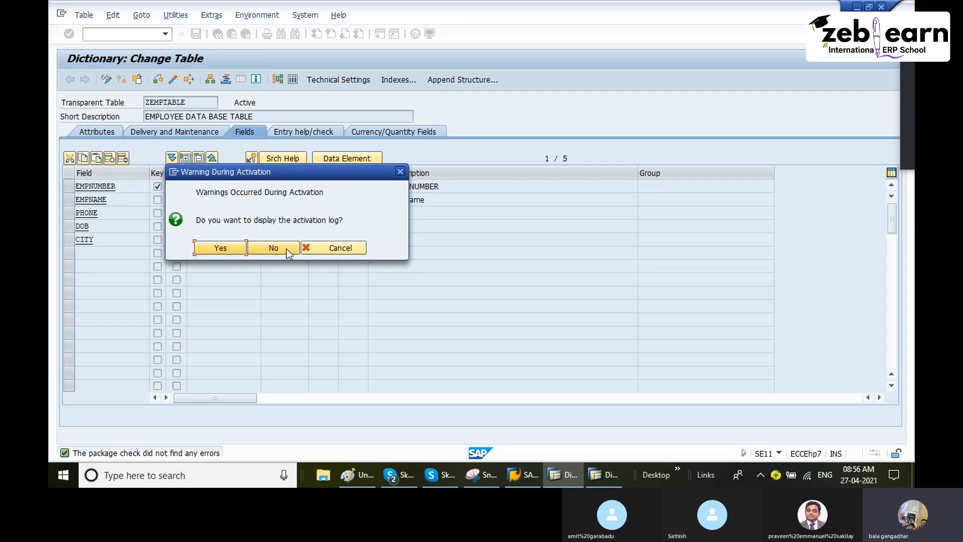
{"action": "left_click", "coordinate": [274, 248]}
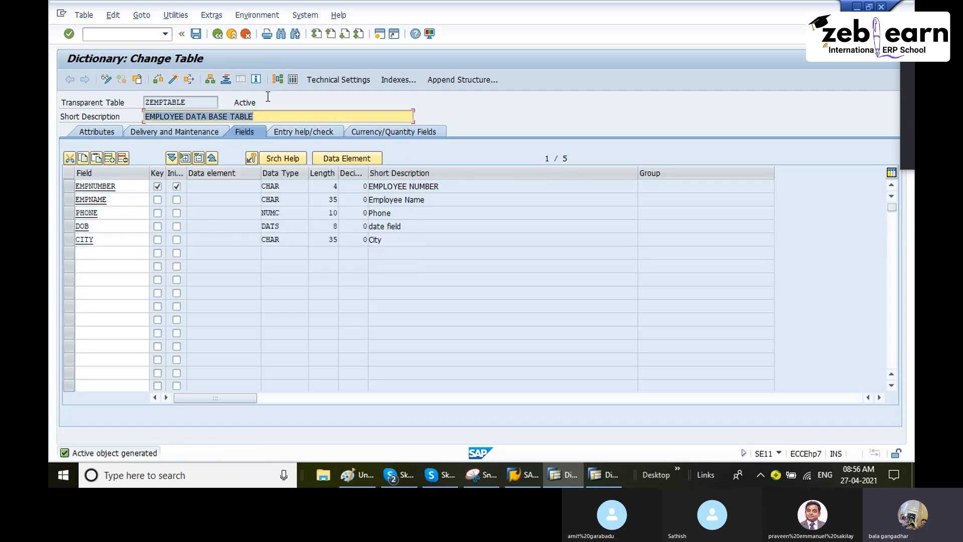
{"action": "left_click_drag", "start_coordinate": [268, 97], "coordinate": [224, 101]}
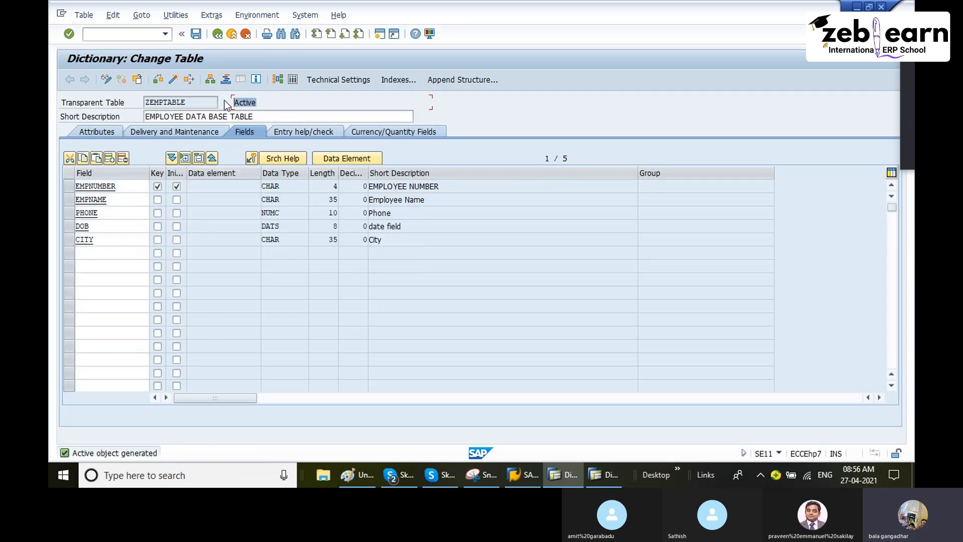
{"action": "left_click", "coordinate": [173, 80]}
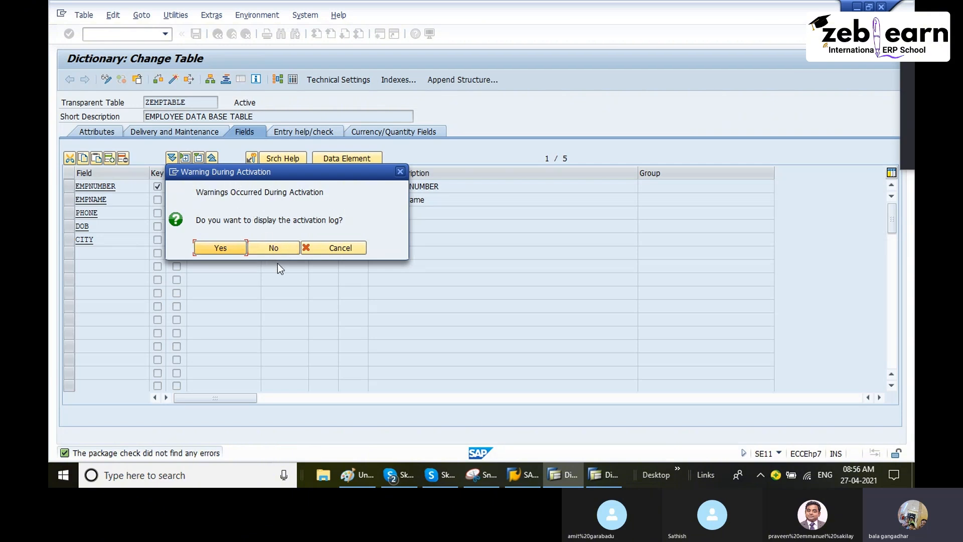
{"action": "left_click", "coordinate": [286, 247]}
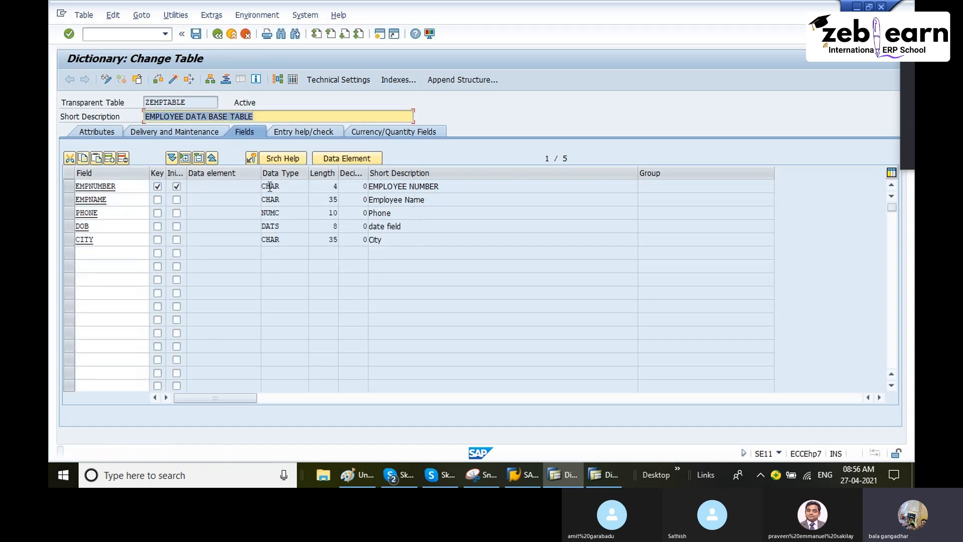
{"action": "left_click", "coordinate": [234, 102]}
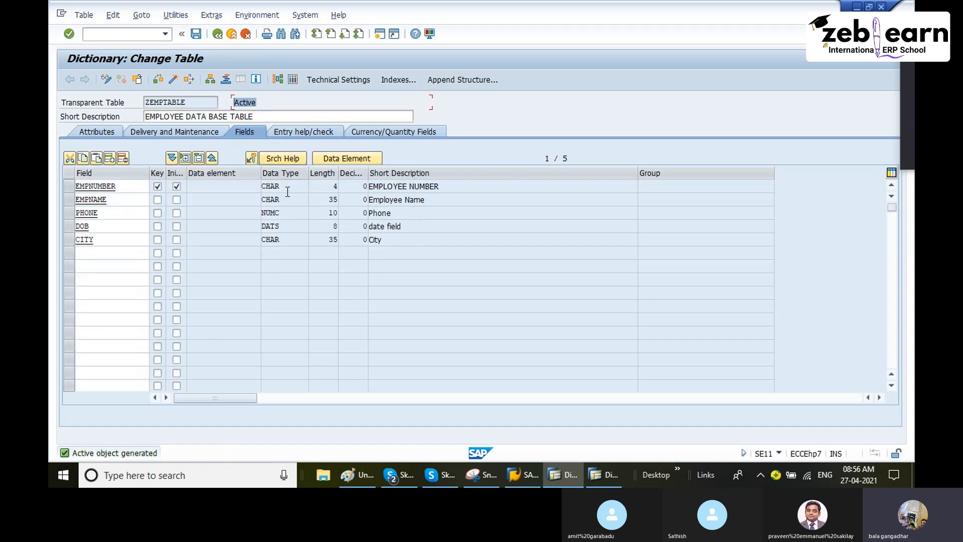
Step: Switch to Paint and outline the data rows of the employee table sketch with a dark red rounded rectangle, about 712 × 237 px
{"action": "left_click", "coordinate": [351, 476]}
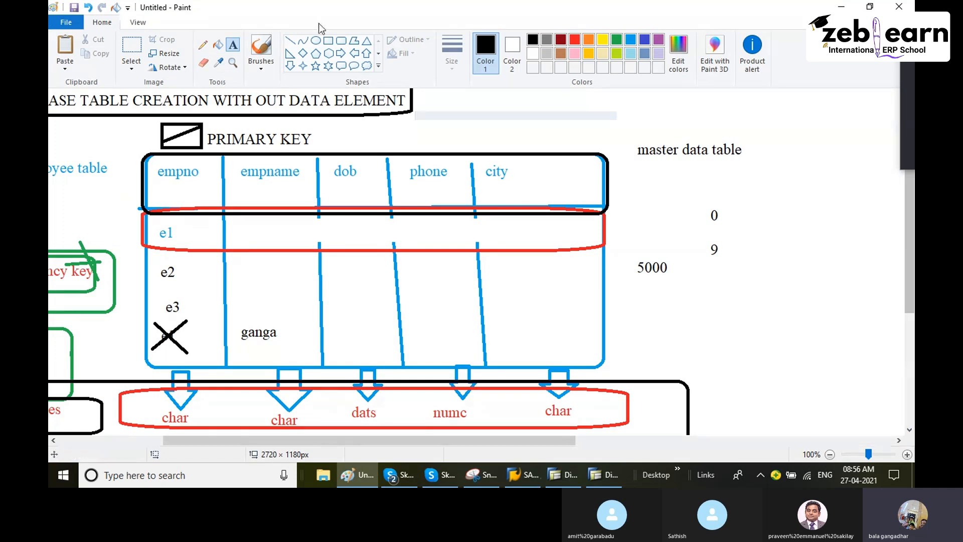
{"action": "left_click", "coordinate": [342, 41]}
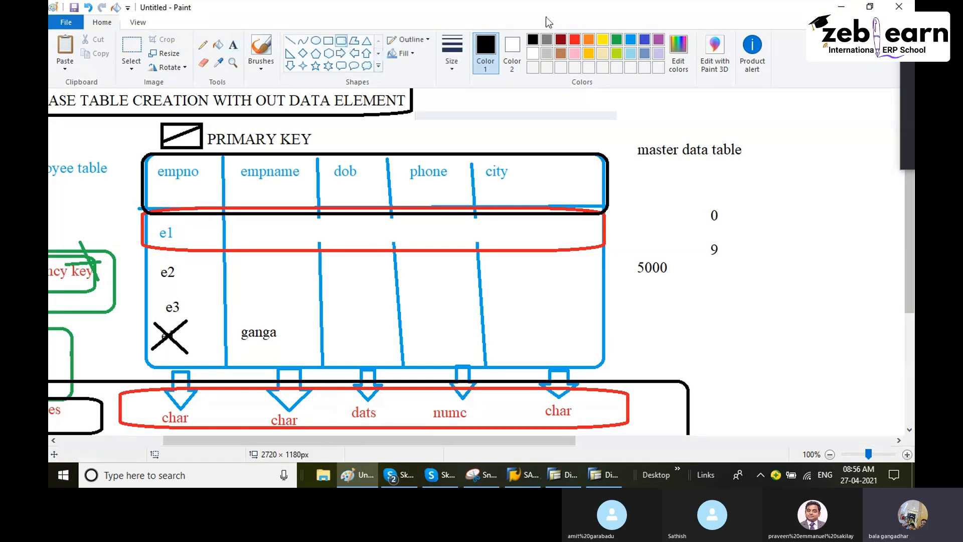
{"action": "left_click", "coordinate": [561, 39]}
{"action": "mouse_move", "coordinate": [148, 215]}
{"action": "left_mouse_down"}
{"action": "mouse_move", "coordinate": [161, 247]}
{"action": "mouse_move", "coordinate": [307, 358]}
{"action": "mouse_move", "coordinate": [606, 374]}
{"action": "mouse_move", "coordinate": [600, 366]}
{"action": "left_mouse_up"}
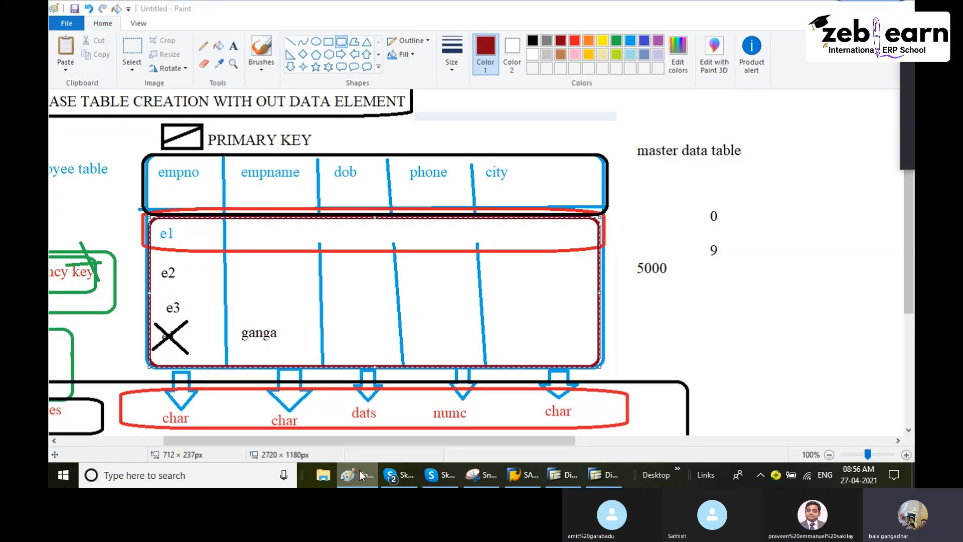
{"action": "left_click", "coordinate": [359, 470]}
Step: In SAP, review the delivery and maintenance settings of ZEMPTABLE and the options offered for its table contents
{"action": "left_click", "coordinate": [179, 134]}
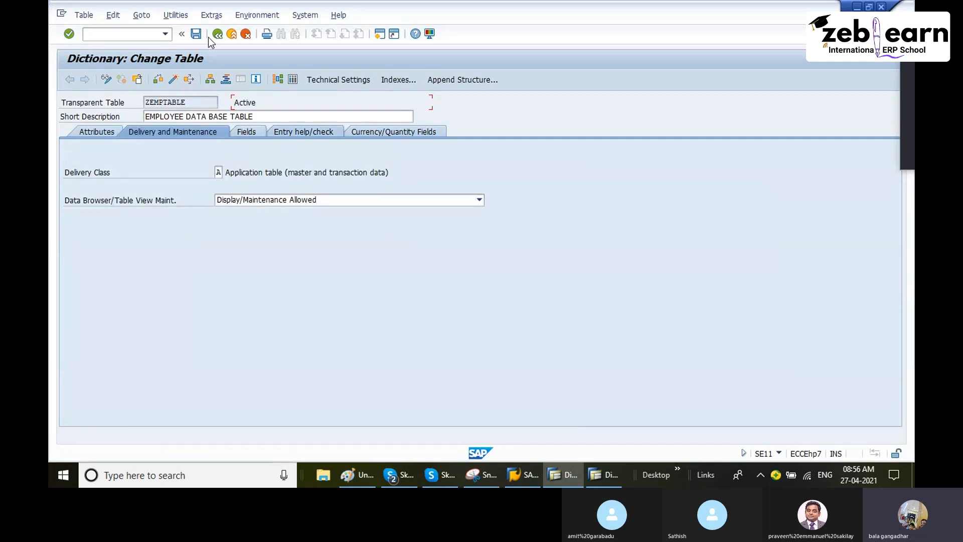
{"action": "left_click", "coordinate": [175, 15]}
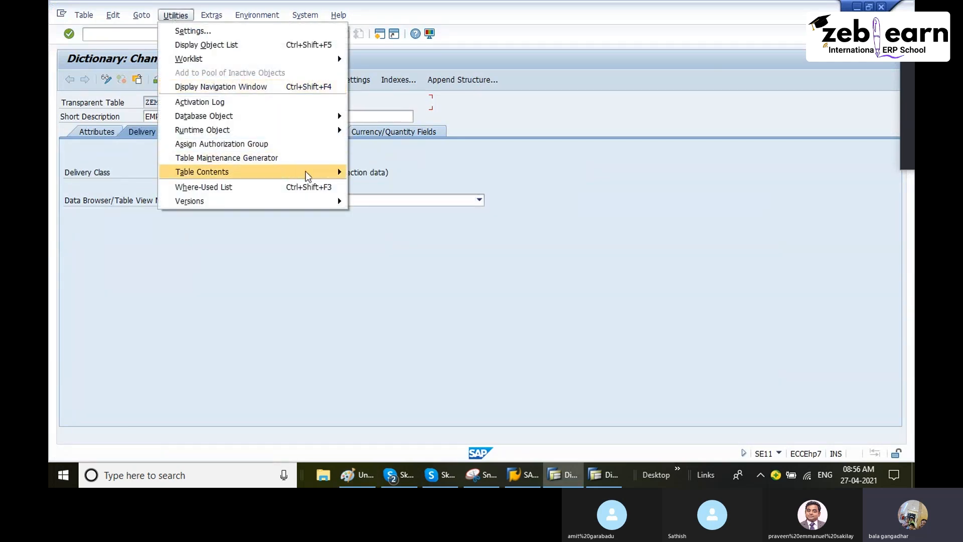
{"action": "mouse_move", "coordinate": [305, 173]}
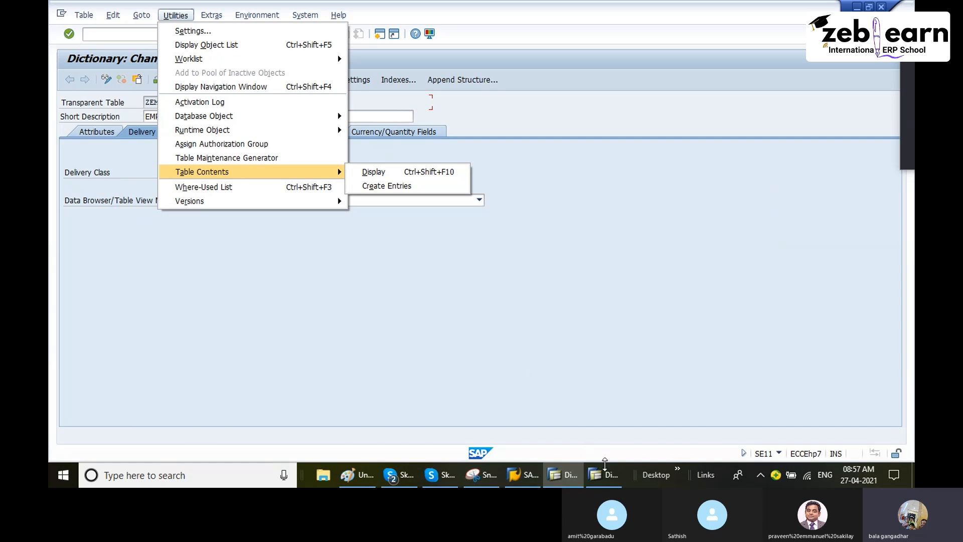
{"action": "left_click", "coordinate": [607, 474]}
{"action": "left_click", "coordinate": [607, 472]}
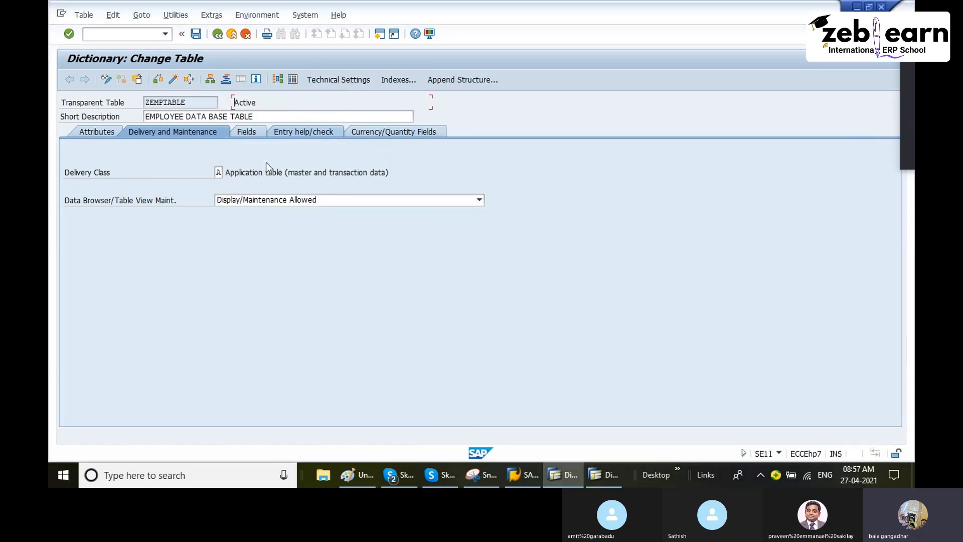
Step: Examine the maintenance setting of table MARA and whether its table contents allow creating entries, then return to ZEMPTABLE
{"action": "left_click", "coordinate": [601, 474]}
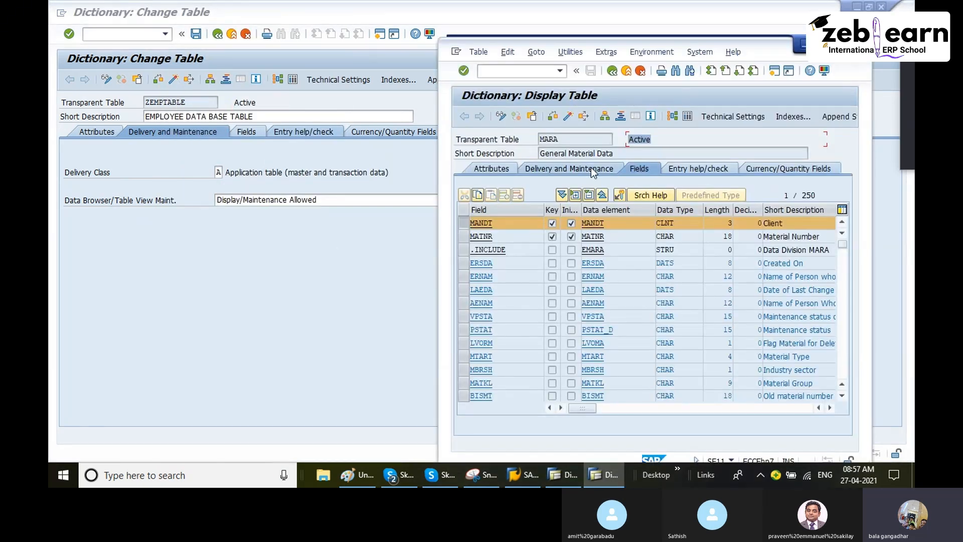
{"action": "left_click", "coordinate": [567, 169]}
{"action": "left_click", "coordinate": [705, 241]}
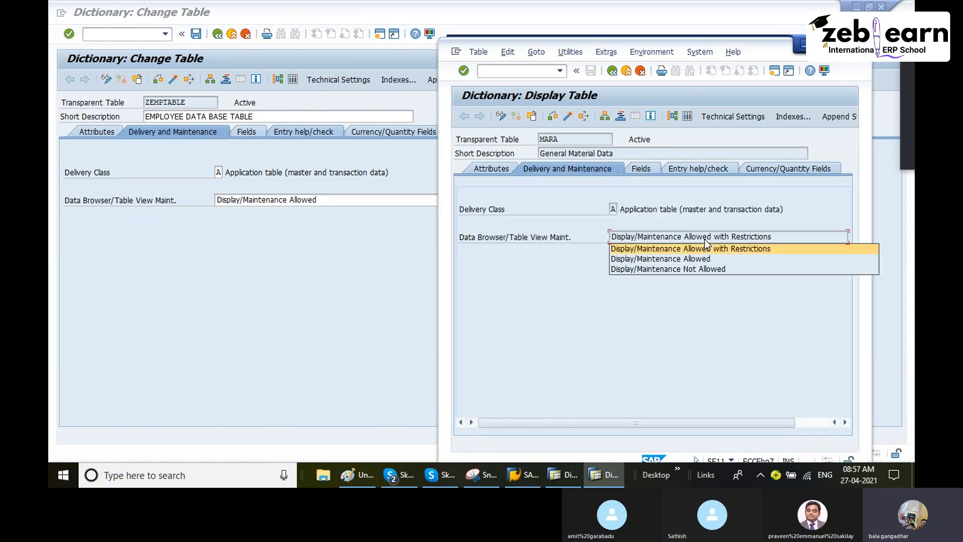
{"action": "left_click", "coordinate": [722, 237]}
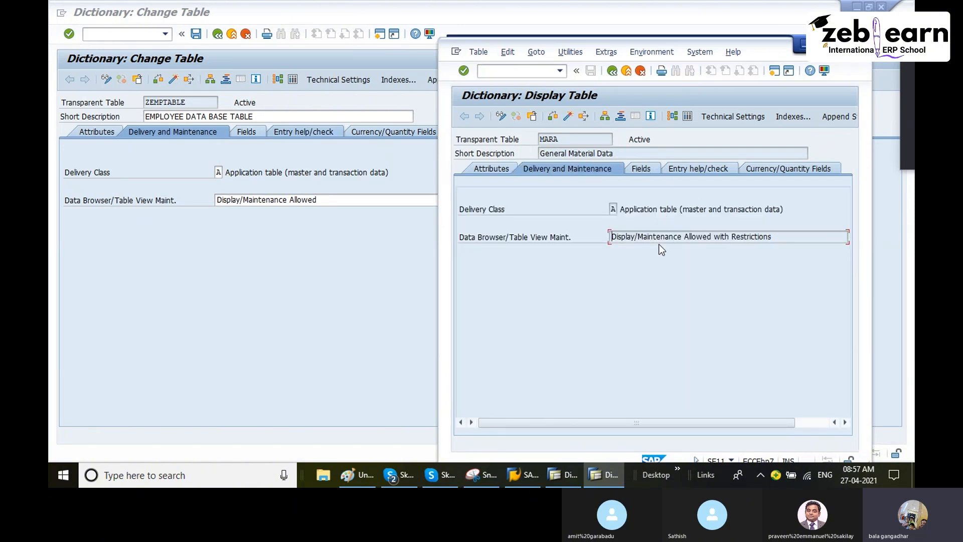
{"action": "left_click", "coordinate": [570, 52]}
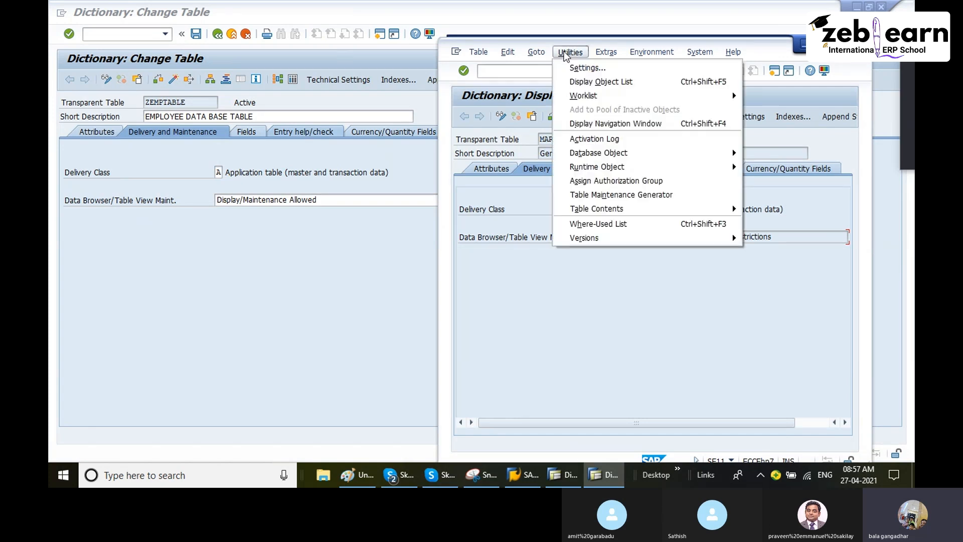
{"action": "mouse_move", "coordinate": [701, 209]}
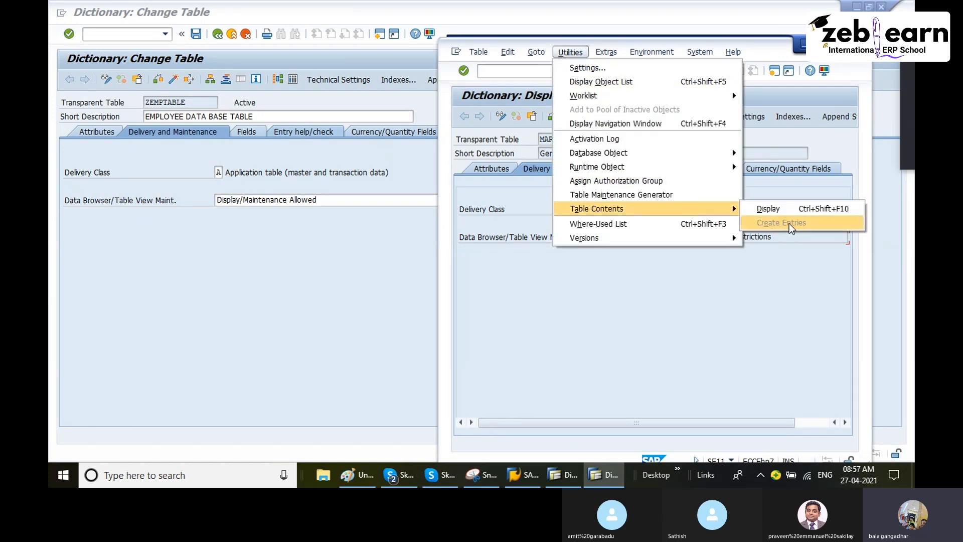
{"action": "left_click", "coordinate": [352, 249]}
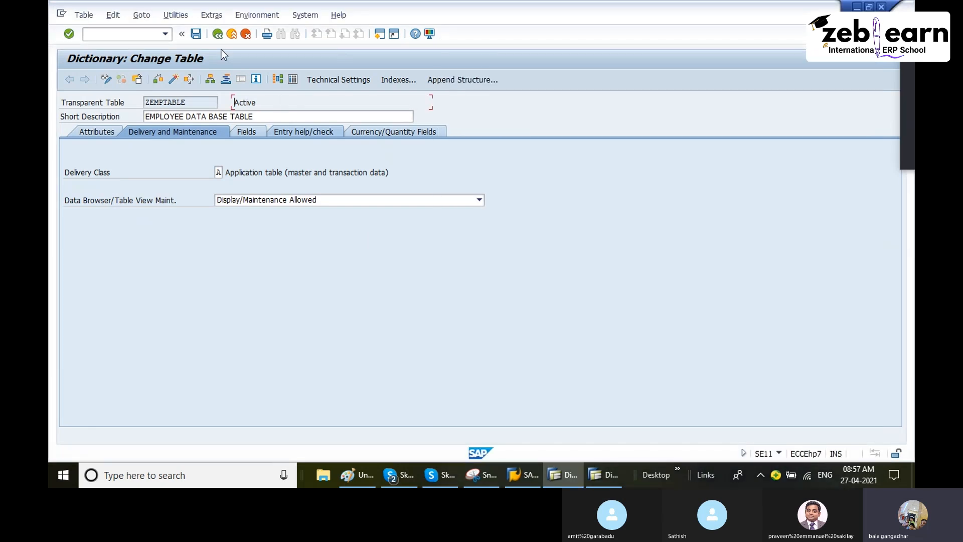
Step: Return to the field list of ZEMPTABLE and open the form for creating entries in the table
{"action": "left_click", "coordinate": [176, 15]}
{"action": "left_click", "coordinate": [356, 264]}
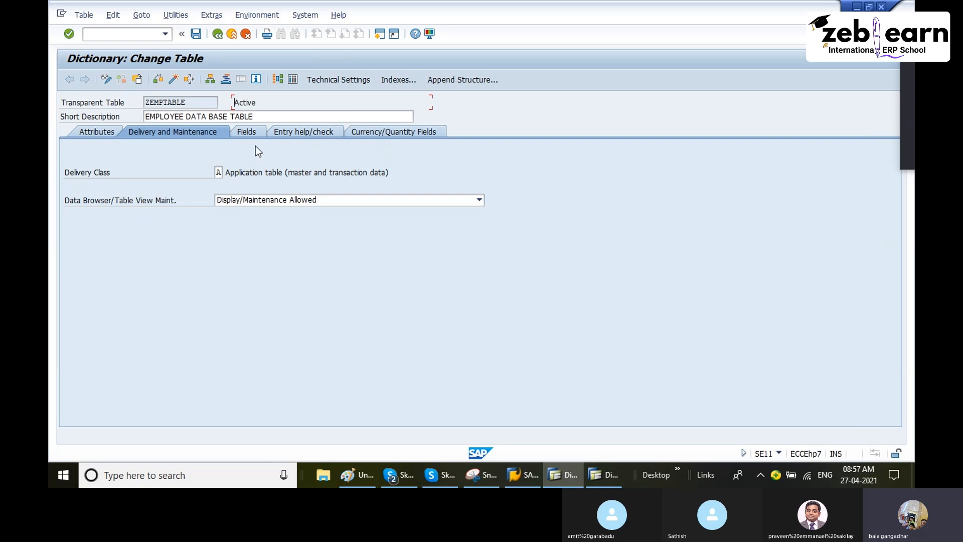
{"action": "left_click", "coordinate": [180, 17]}
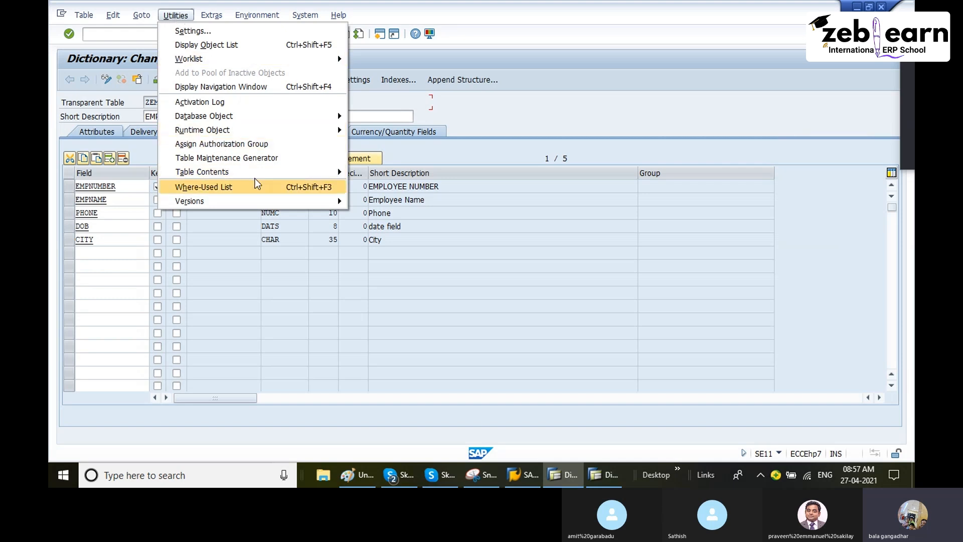
{"action": "mouse_move", "coordinate": [259, 174]}
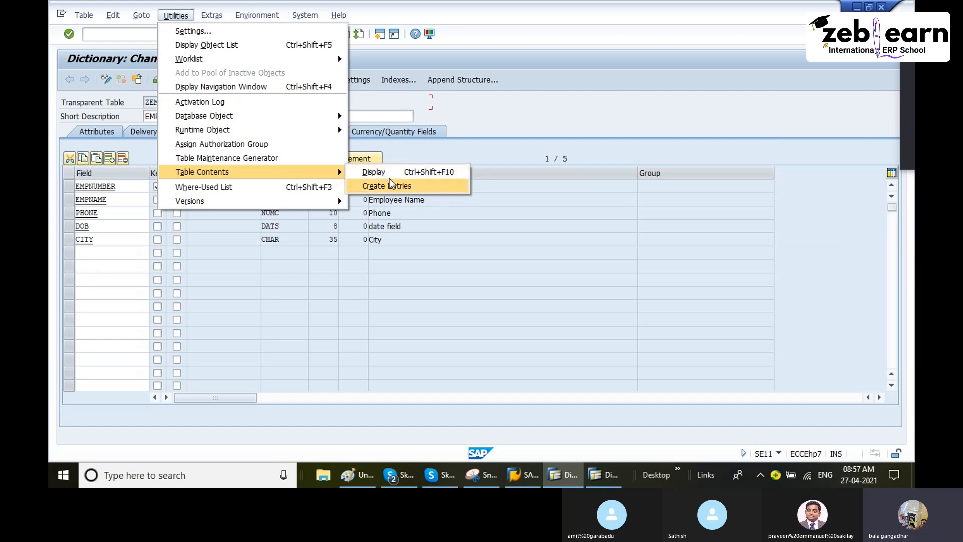
{"action": "left_click", "coordinate": [413, 188]}
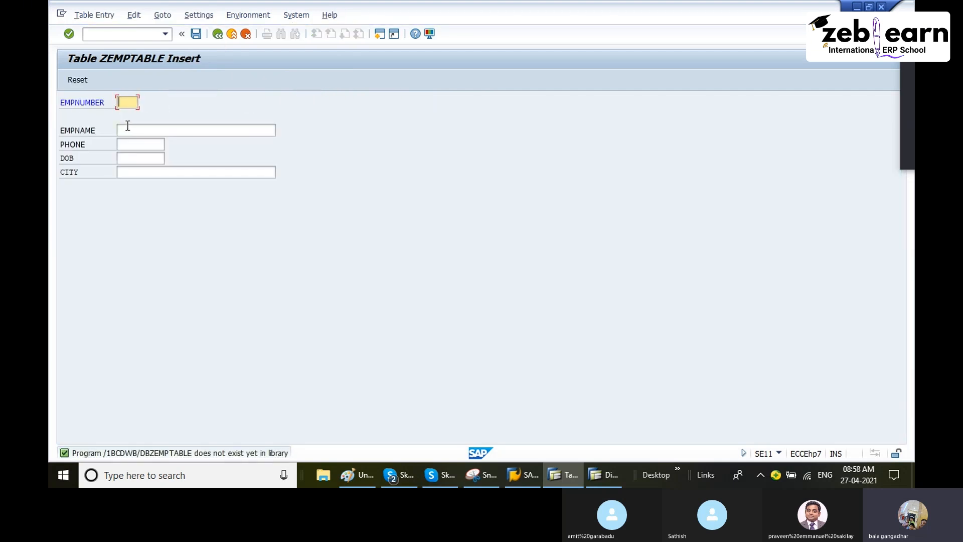
Step: Enter the employee's name and phone number in the new record, leaving EMPNUMBER blank
{"action": "left_click", "coordinate": [129, 129]}
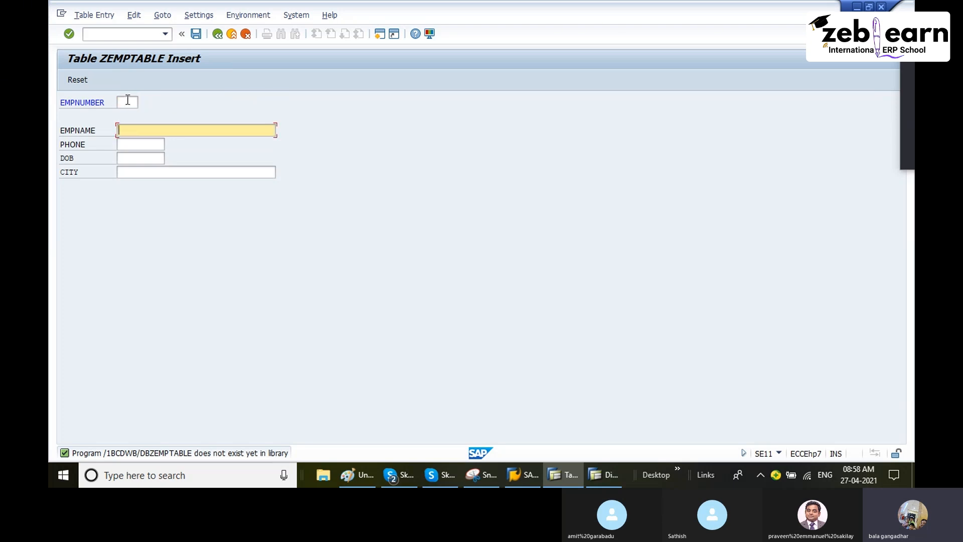
{"action": "left_click", "coordinate": [127, 102]}
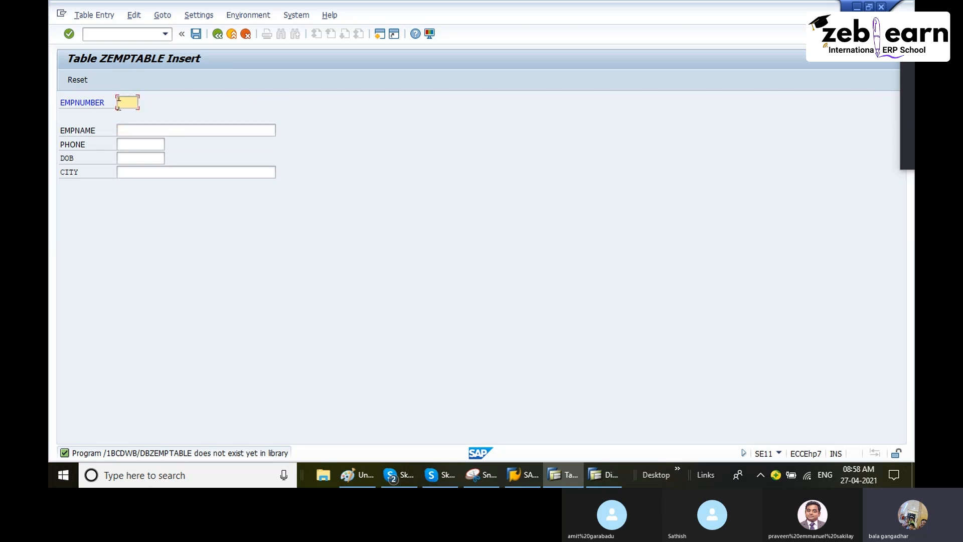
{"action": "left_click", "coordinate": [136, 134]}
{"action": "type", "text": "g"}
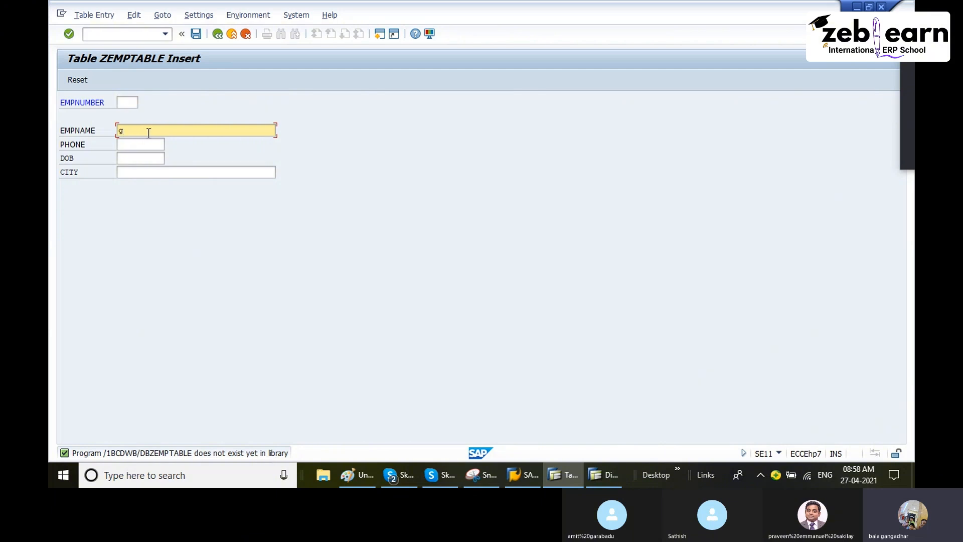
{"action": "type", "text": "angadhar"}
{"action": "left_click", "coordinate": [133, 142]}
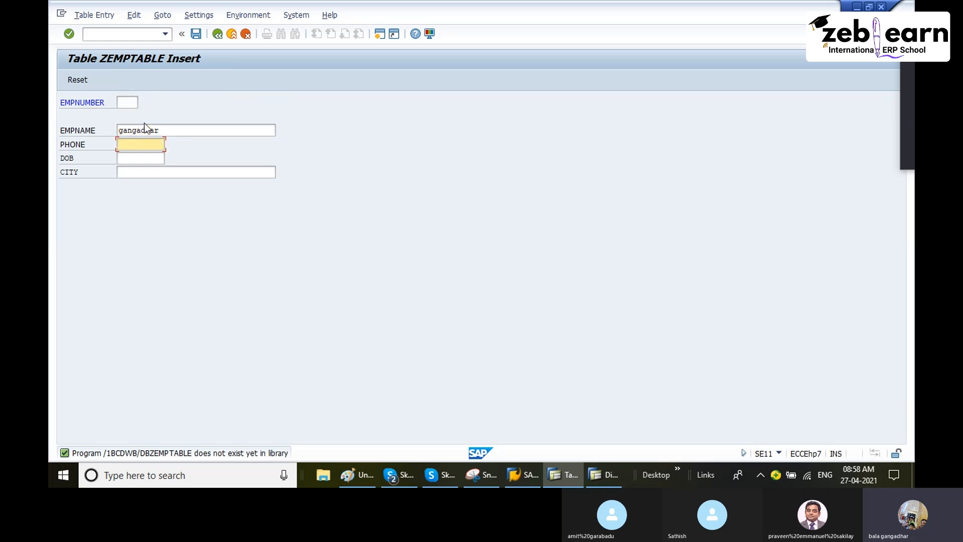
{"action": "type", "text": "93838383"}
Step: Enter the employee's date of birth and the city bangalore, and save the record without an employee number
{"action": "left_click", "coordinate": [135, 158]}
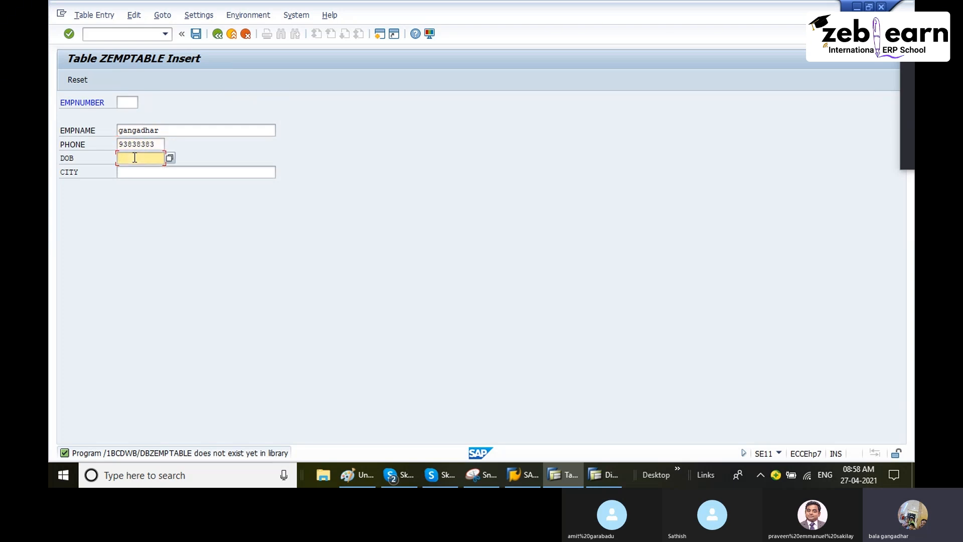
{"action": "type", "text": "01011980"}
{"action": "key", "text": "Tab"}
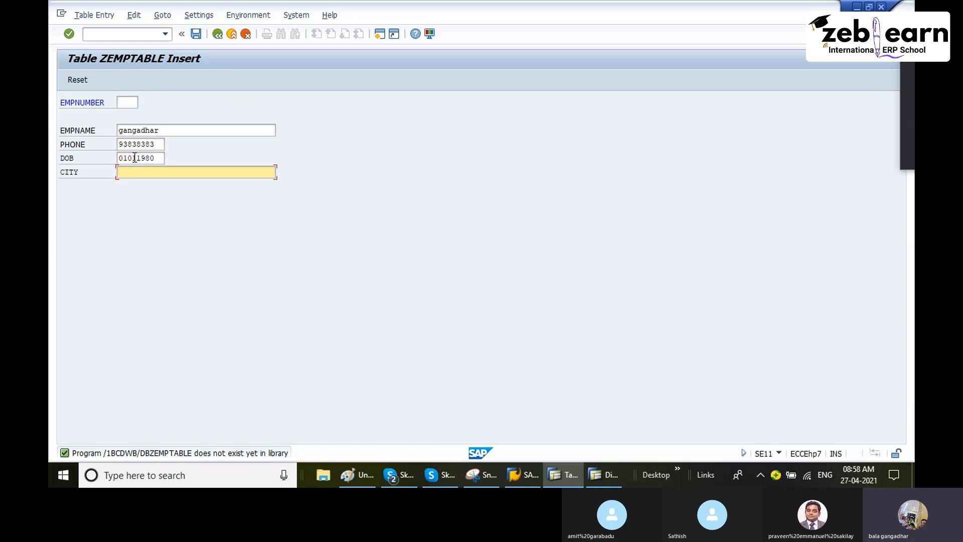
{"action": "type", "text": "bangalore"}
{"action": "left_click", "coordinate": [195, 34]}
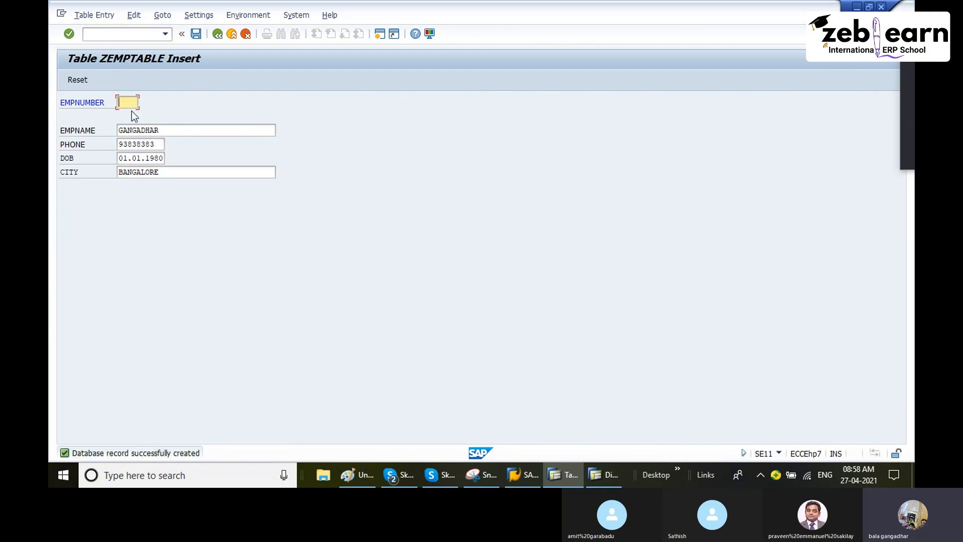
Step: Go back to the ZEMPTABLE definition and open a blank form for creating another table entry
{"action": "left_click", "coordinate": [217, 33]}
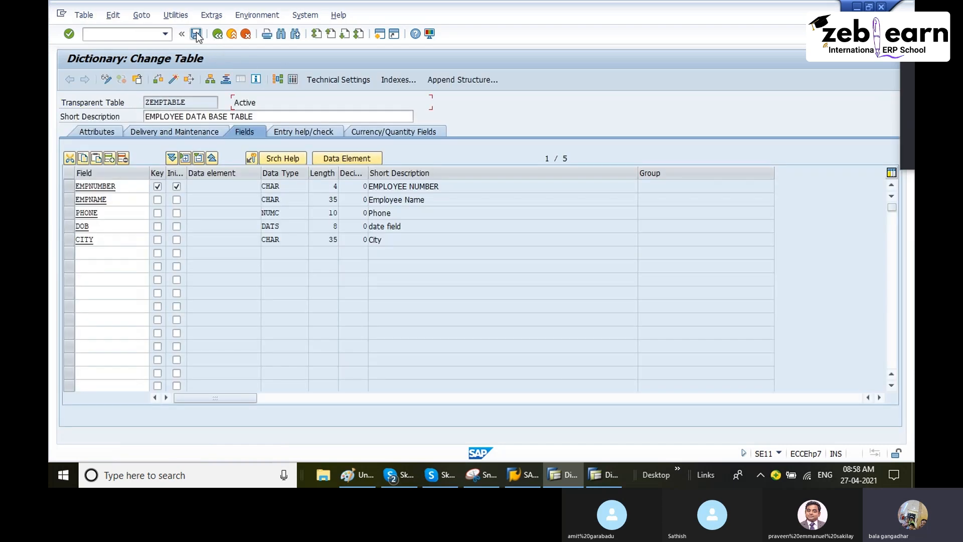
{"action": "left_click", "coordinate": [176, 15]}
{"action": "mouse_move", "coordinate": [303, 172]}
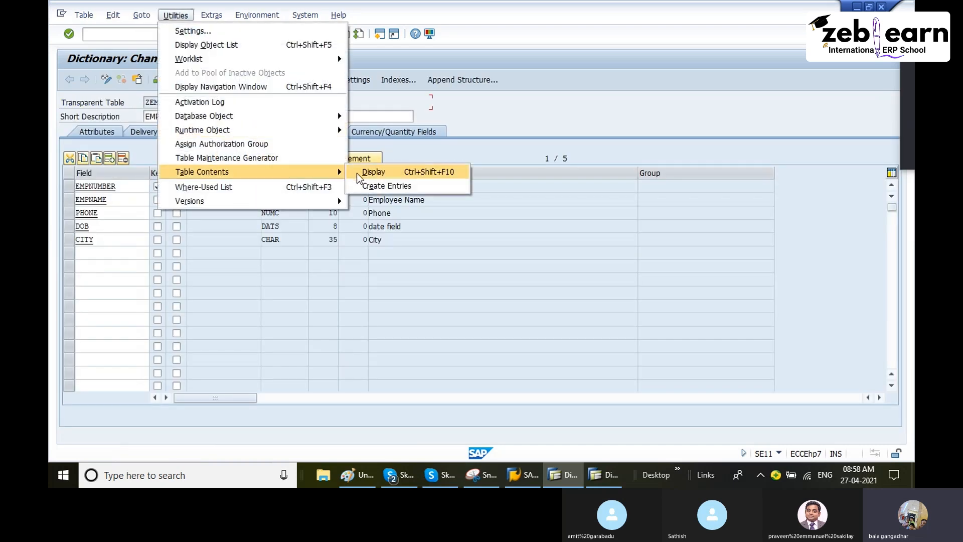
{"action": "left_click", "coordinate": [371, 186]}
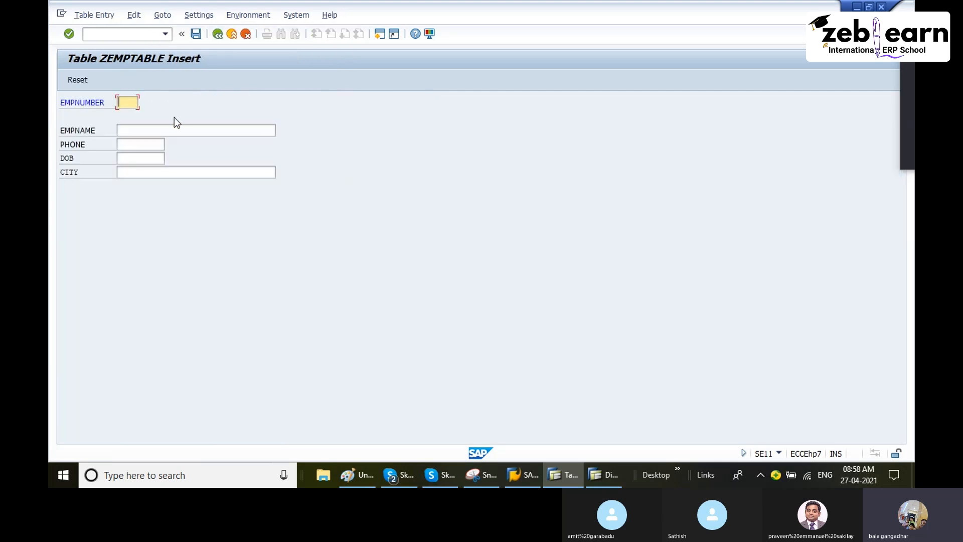
Step: Set EMPNUMBER to E1 and enter the employee's name in the new record
{"action": "type", "text": "E1"}
{"action": "key", "text": "Tab"}
{"action": "type", "text": "GANGAD"}
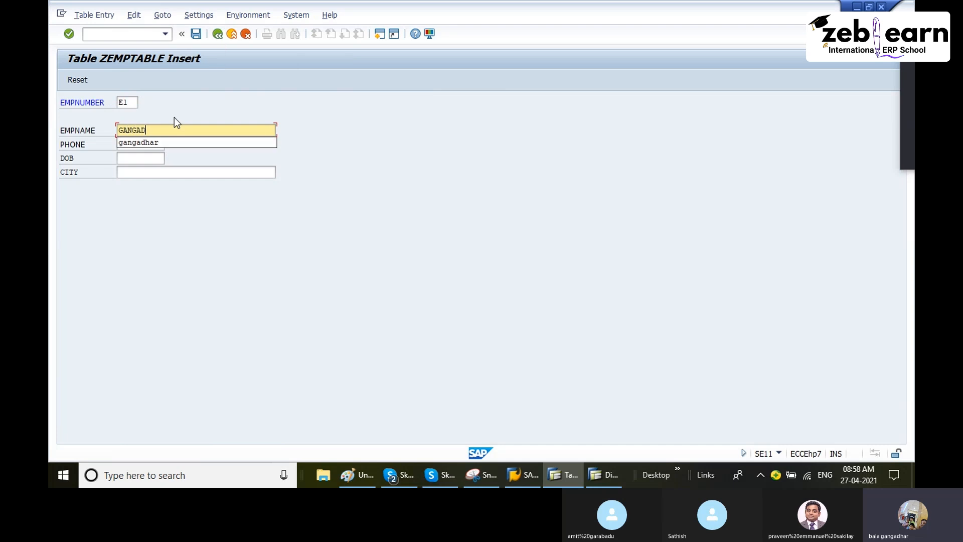
{"action": "type", "text": "HAR"}
{"action": "key", "text": "Tab"}
Step: Complete record E1 with the ten-digit phone number, date of birth and city BANGALORE, and save it
{"action": "left_click", "coordinate": [137, 149]}
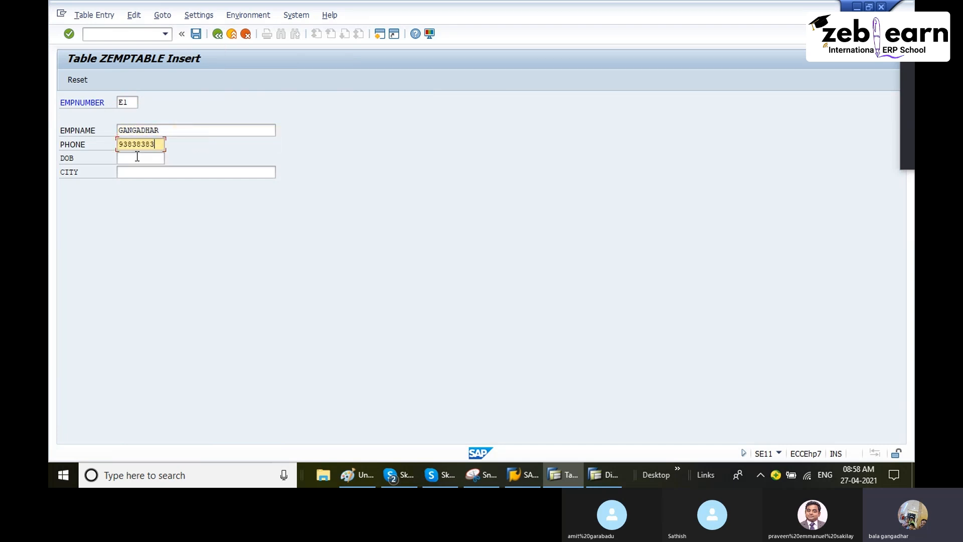
{"action": "type", "text": "33"}
{"action": "left_click", "coordinate": [148, 161]}
{"action": "left_click", "coordinate": [146, 170]}
{"action": "left_click", "coordinate": [145, 172]}
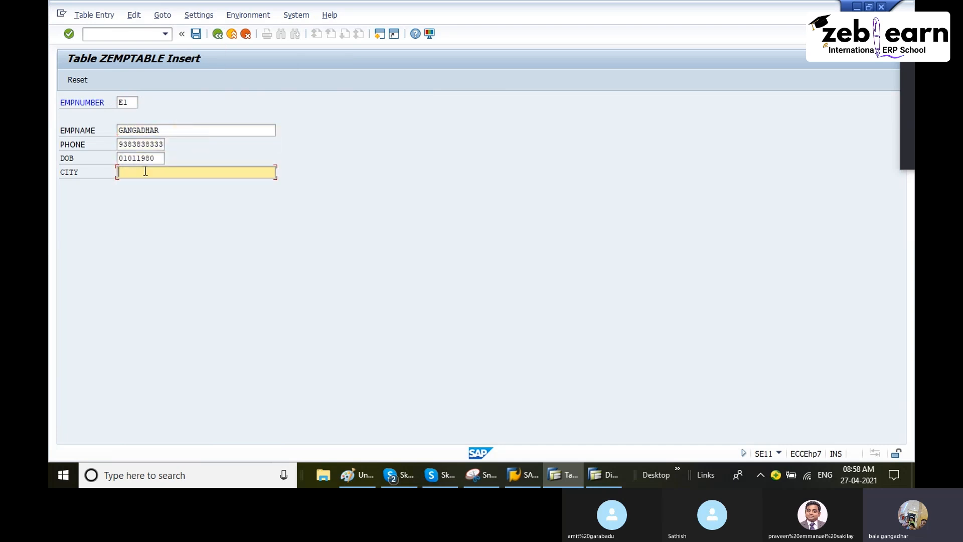
{"action": "left_click", "coordinate": [146, 184]}
{"action": "left_click", "coordinate": [196, 33]}
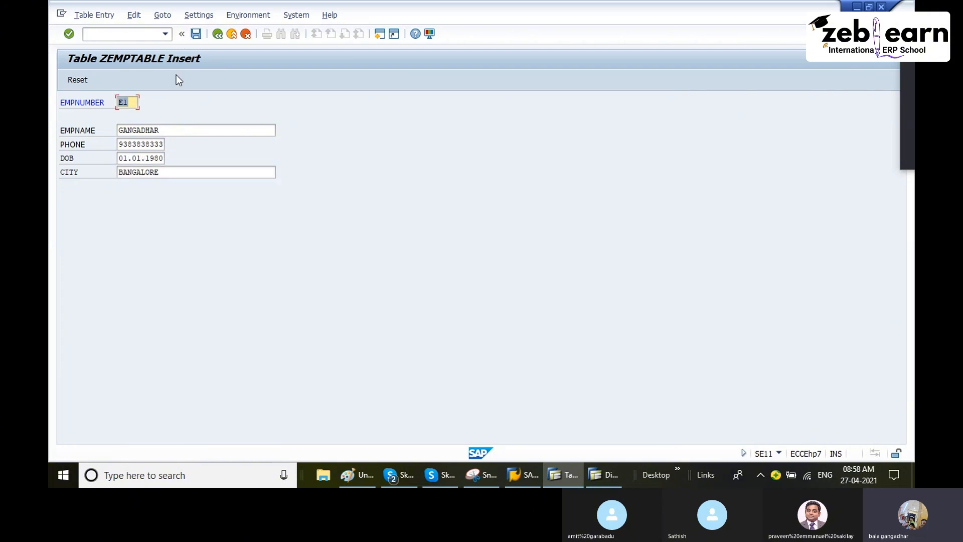
Step: Create a second record with EMPNUMBER E2 and a different employee name, keeping the other values, and save it
{"action": "left_click", "coordinate": [134, 103]}
{"action": "key", "text": "BackSpace"}
{"action": "type", "text": "2"}
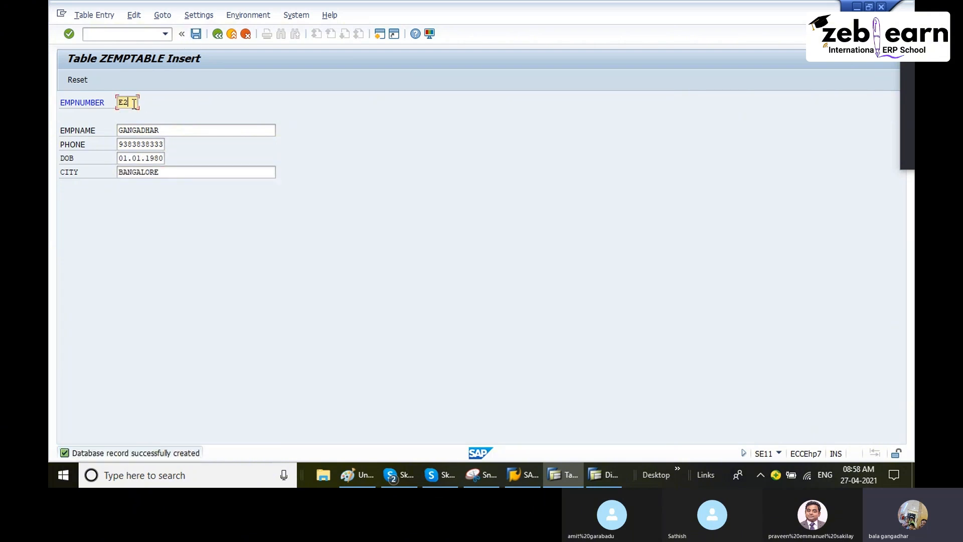
{"action": "left_click_drag", "start_coordinate": [176, 134], "coordinate": [79, 136]}
{"action": "type", "text": "SREE"}
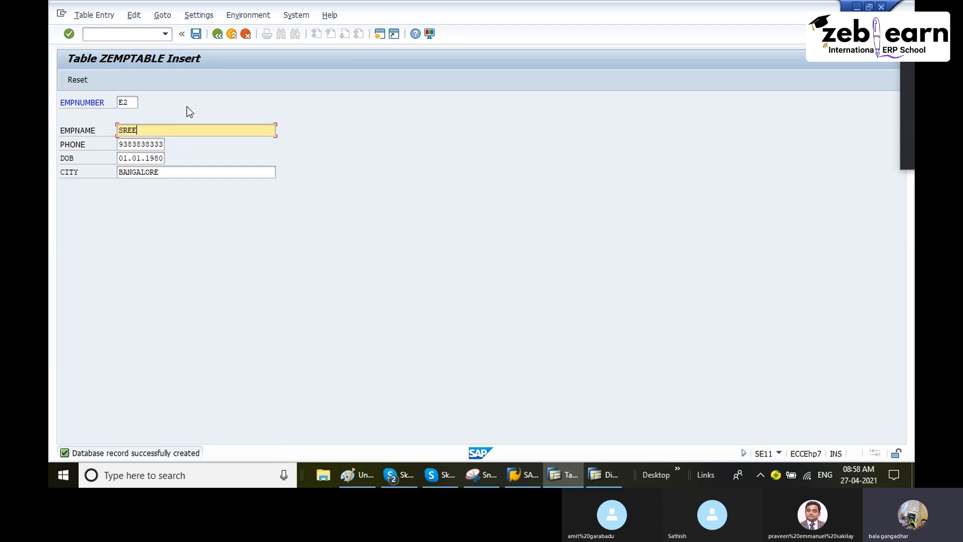
{"action": "left_click", "coordinate": [196, 34]}
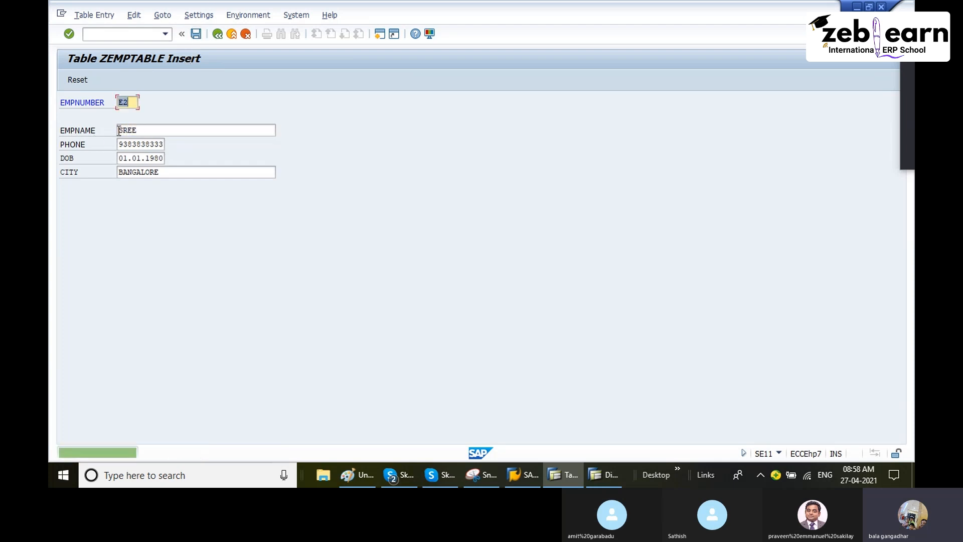
Step: Create a third record with EMPNUMBER E3 and another employee name, keeping the other values, and save it
{"action": "left_click", "coordinate": [135, 102]}
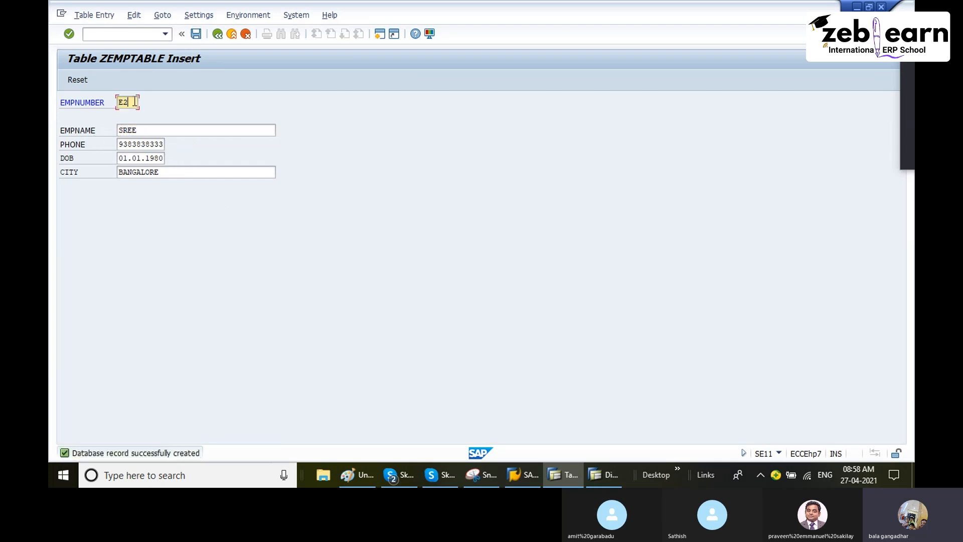
{"action": "key", "text": "BackSpace"}
{"action": "type", "text": "3"}
{"action": "key", "text": "Tab"}
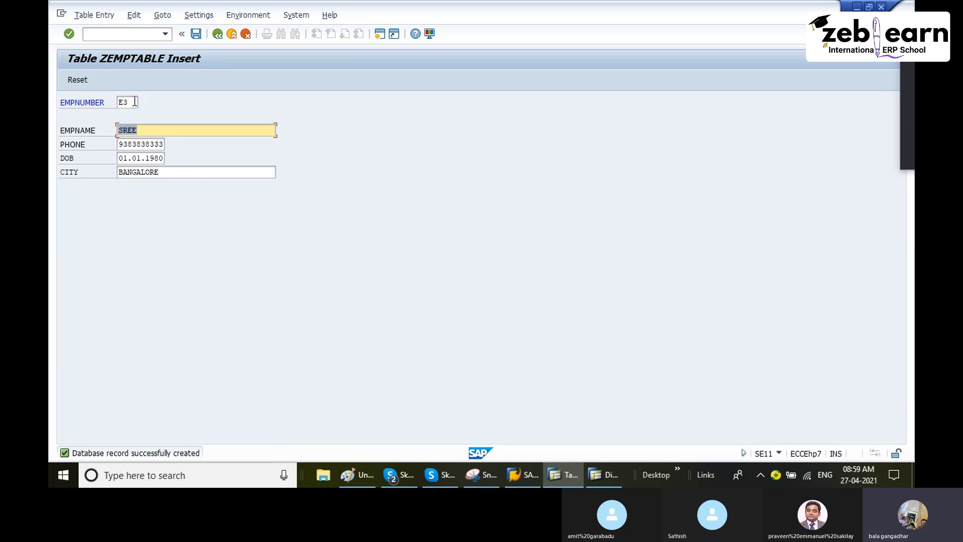
{"action": "type", "text": "DHAR"}
{"action": "left_click", "coordinate": [201, 36]}
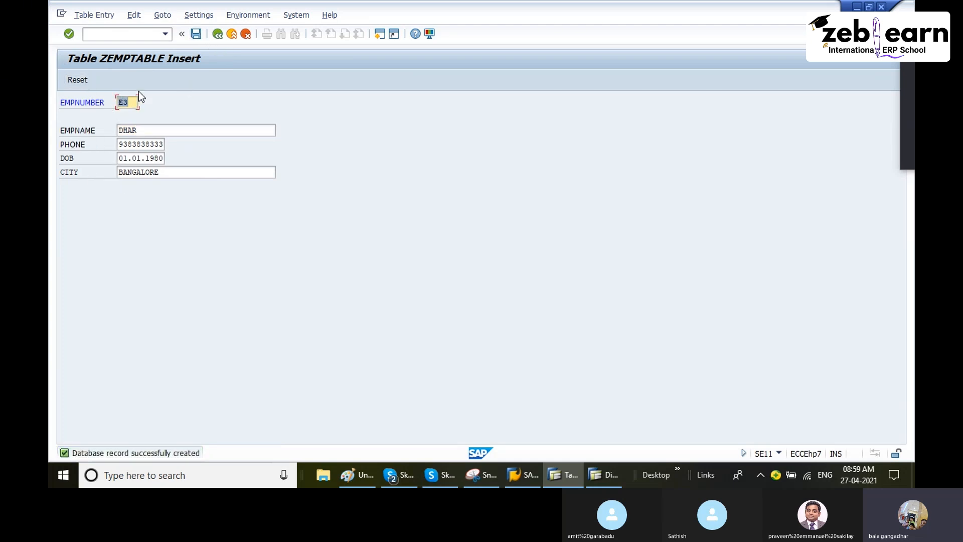
Step: Return to the ZEMPTABLE definition, display the table contents and list all entries with no selection criteria
{"action": "left_click", "coordinate": [218, 35]}
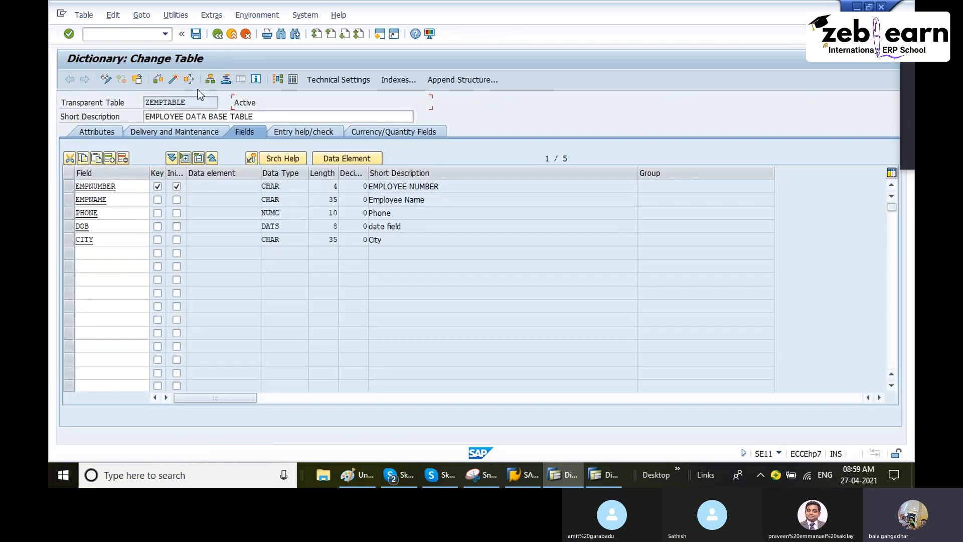
{"action": "left_click", "coordinate": [175, 16]}
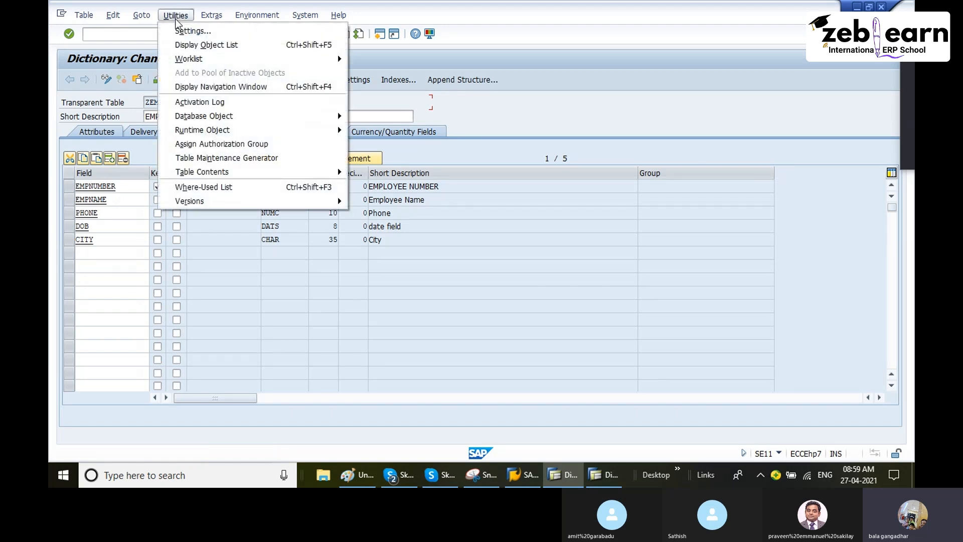
{"action": "mouse_move", "coordinate": [251, 173]}
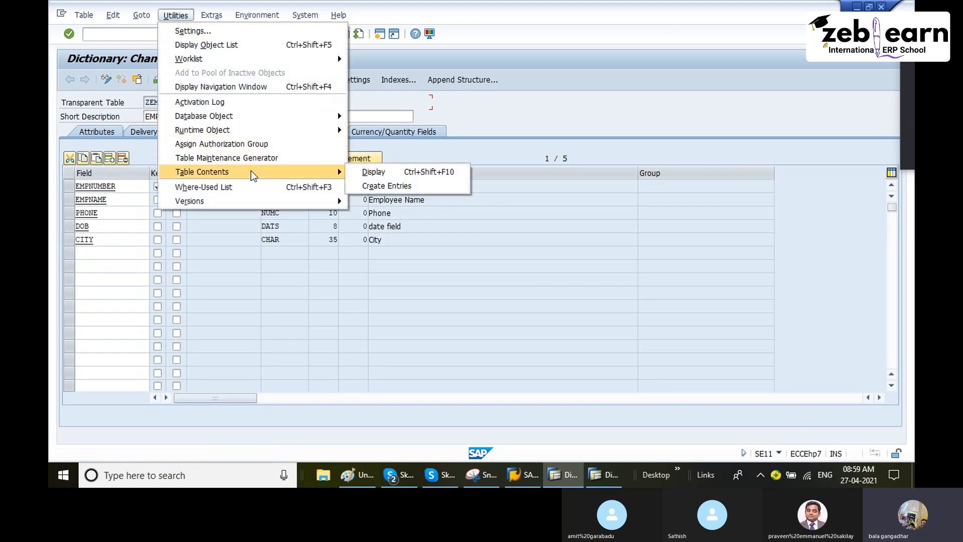
{"action": "left_click", "coordinate": [374, 172]}
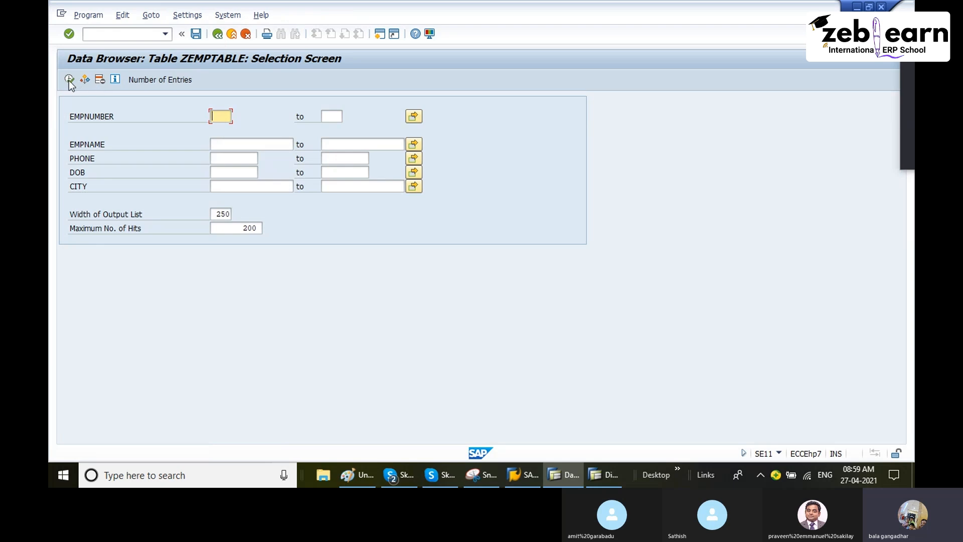
{"action": "left_click", "coordinate": [69, 79]}
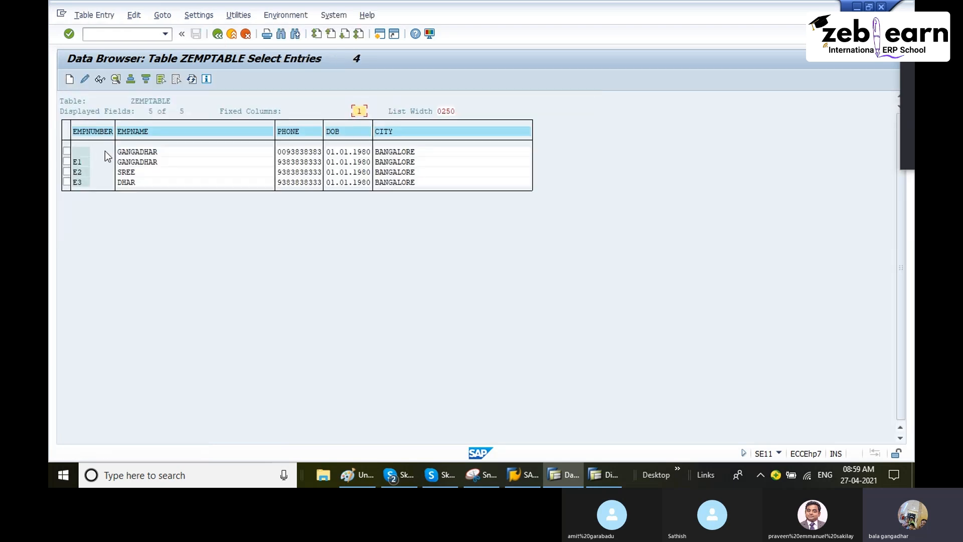
{"action": "left_click", "coordinate": [83, 153]}
{"action": "left_click", "coordinate": [220, 36]}
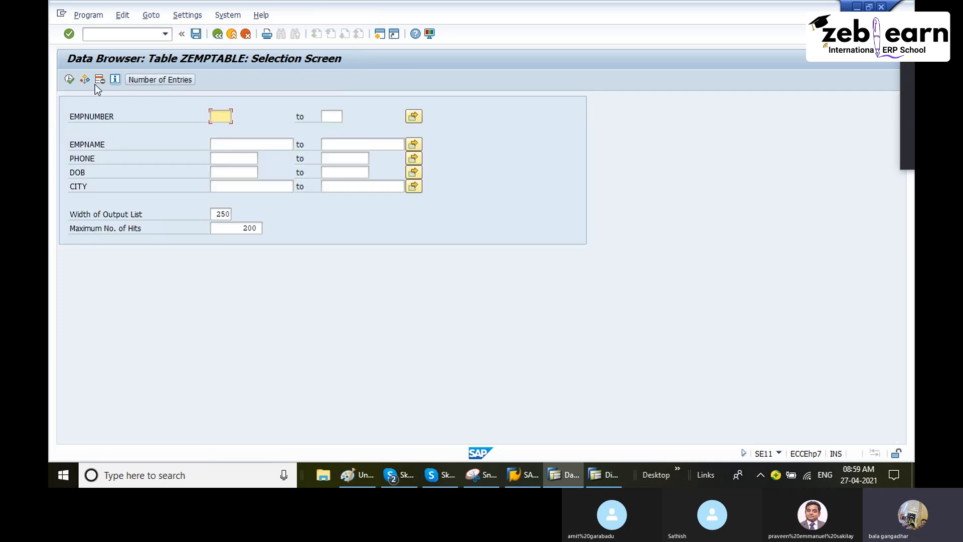
{"action": "left_click", "coordinate": [69, 79]}
{"action": "left_click", "coordinate": [69, 79]}
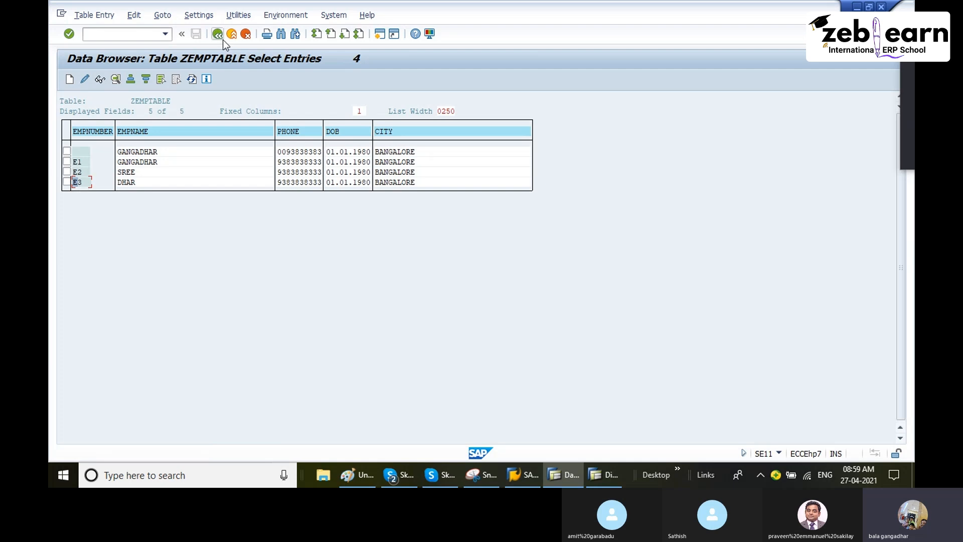
Step: Return to the selection screen and list only the ZEMPTABLE entry with EMPNUMBER E3
{"action": "key", "text": "F3"}
{"action": "type", "text": "E"}
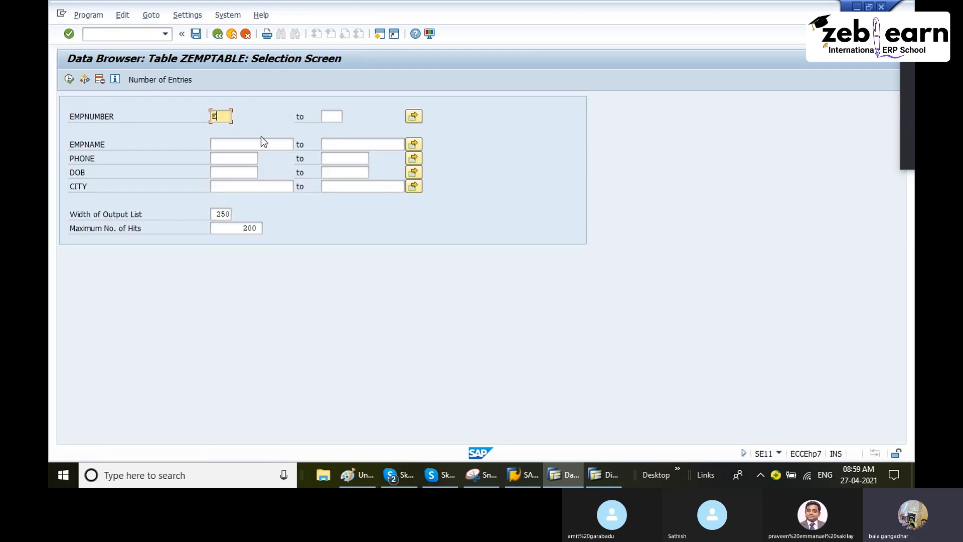
{"action": "type", "text": "3"}
{"action": "left_click", "coordinate": [70, 79]}
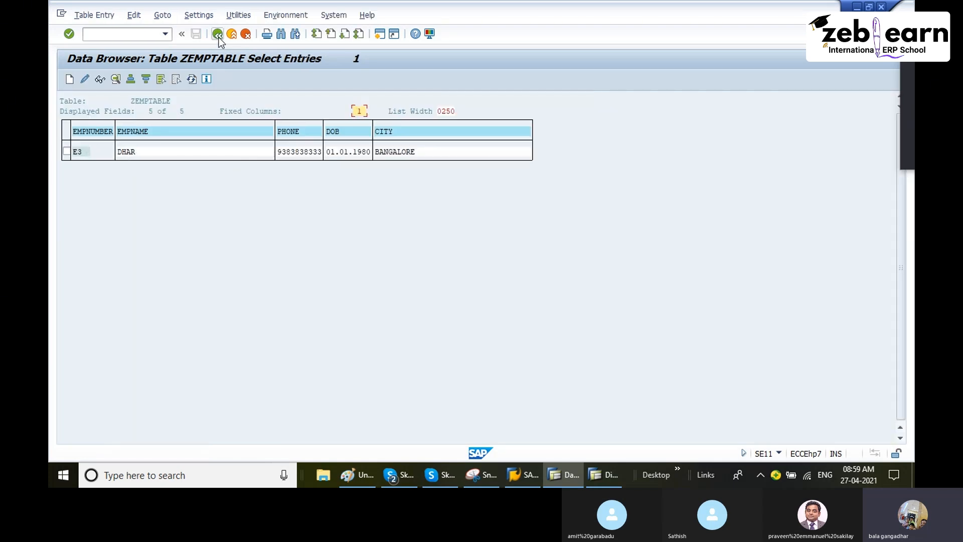
Step: Clear the EMPNUMBER criterion on the selection screen and list all entries of the table again
{"action": "left_click", "coordinate": [217, 34]}
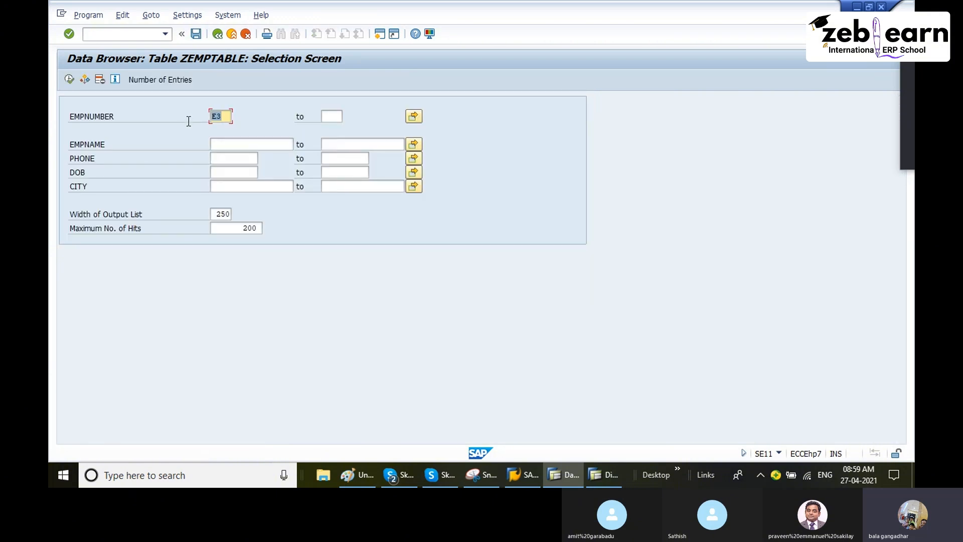
{"action": "key", "text": "Delete"}
{"action": "left_click", "coordinate": [70, 79]}
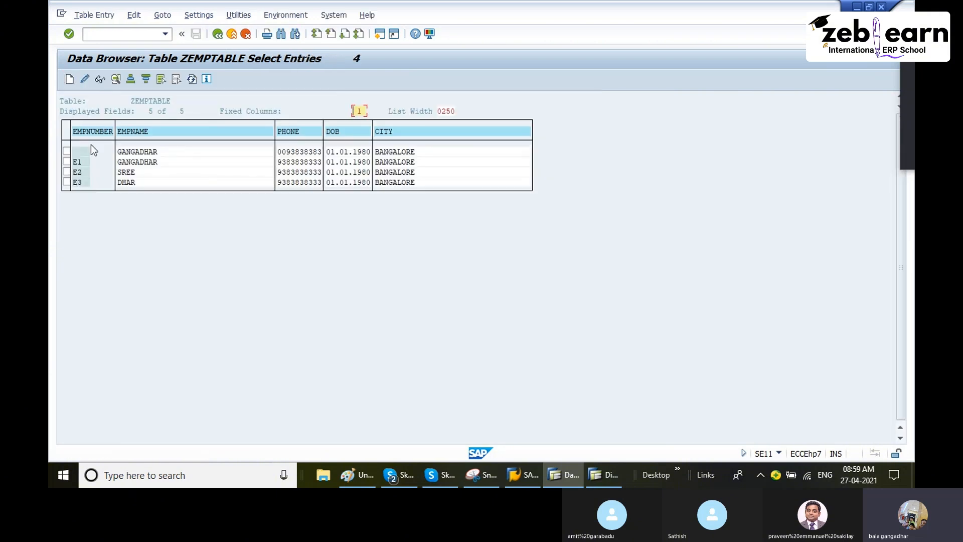
Step: Delete the entry whose EMPNUMBER is blank from ZEMPTABLE, and return to the table's field list
{"action": "left_click", "coordinate": [85, 152]}
{"action": "left_click", "coordinate": [66, 151]}
{"action": "left_click", "coordinate": [84, 16]}
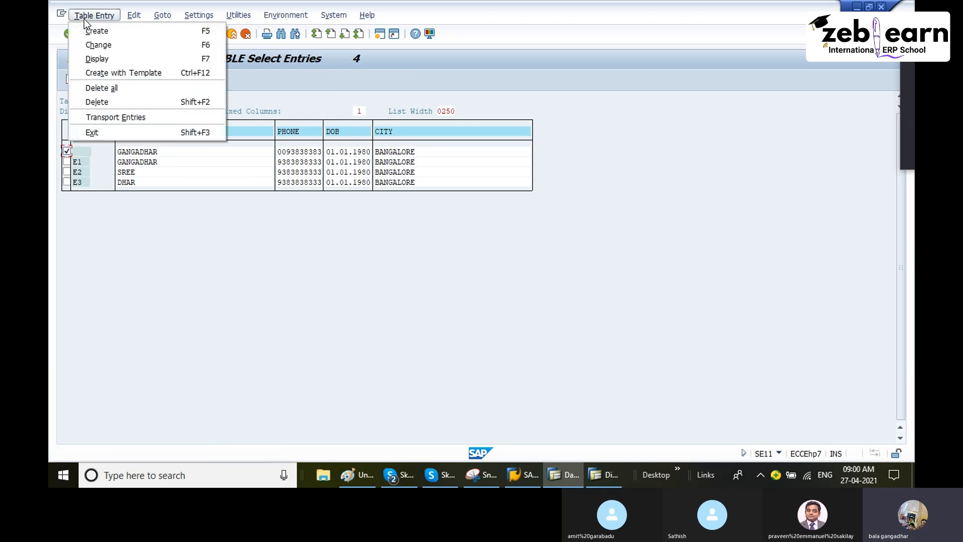
{"action": "left_click", "coordinate": [108, 102]}
{"action": "left_click", "coordinate": [103, 80]}
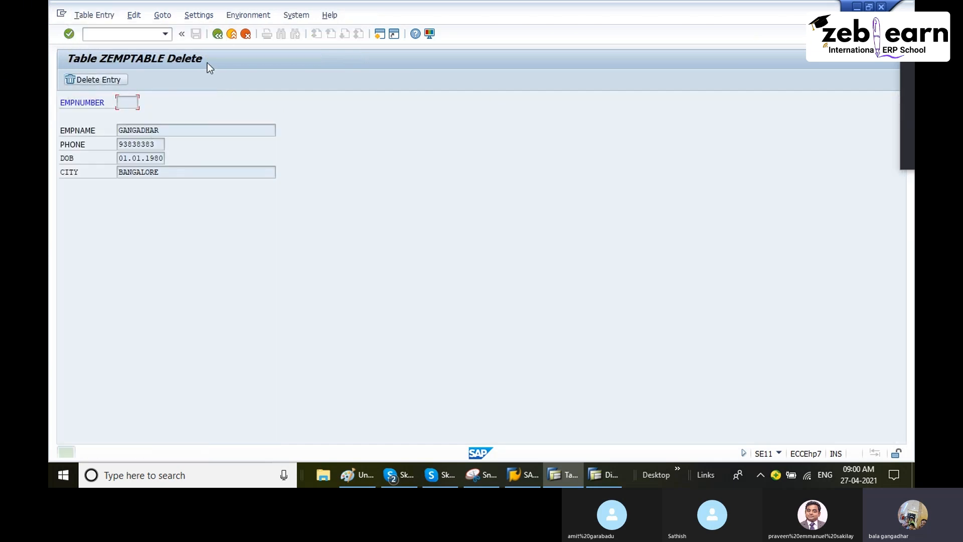
{"action": "left_click", "coordinate": [218, 35]}
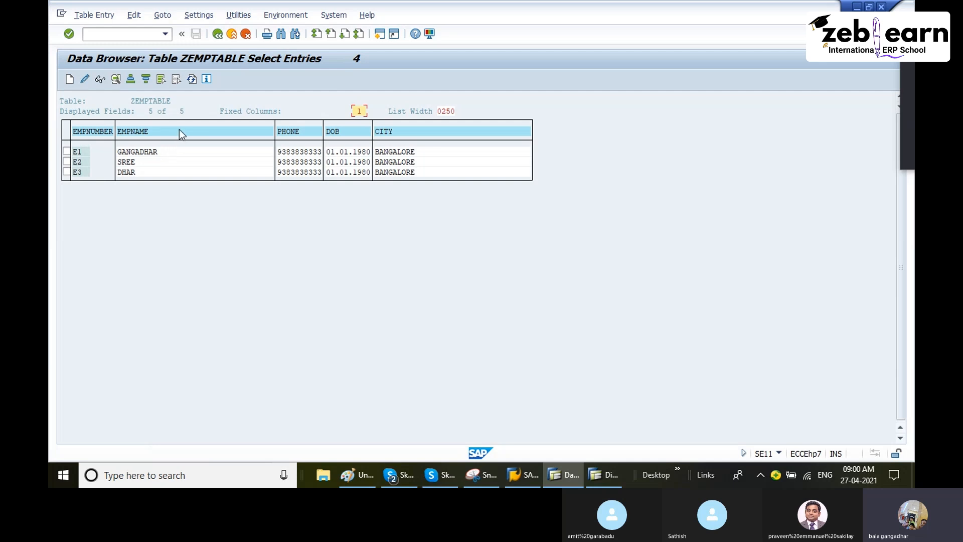
{"action": "left_click", "coordinate": [217, 34]}
{"action": "left_click", "coordinate": [218, 34]}
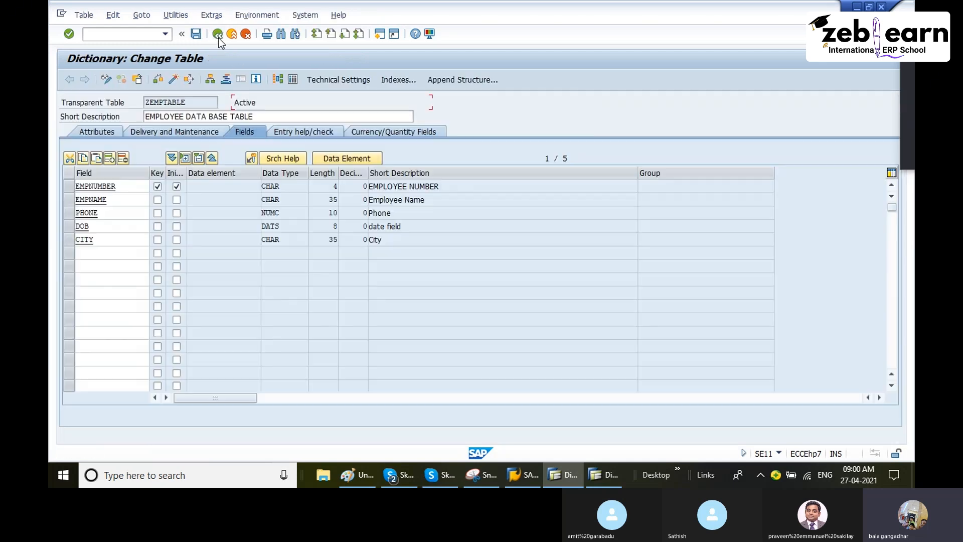
Step: Start a new ZEMPTABLE entry with EMPNUMBER E4 and fill in the employee's name
{"action": "left_click", "coordinate": [169, 17]}
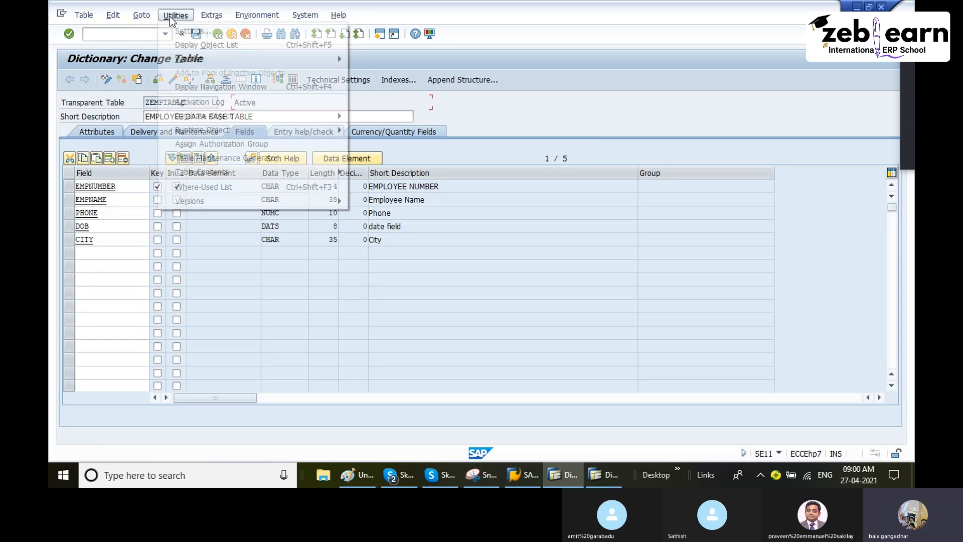
{"action": "mouse_move", "coordinate": [256, 173]}
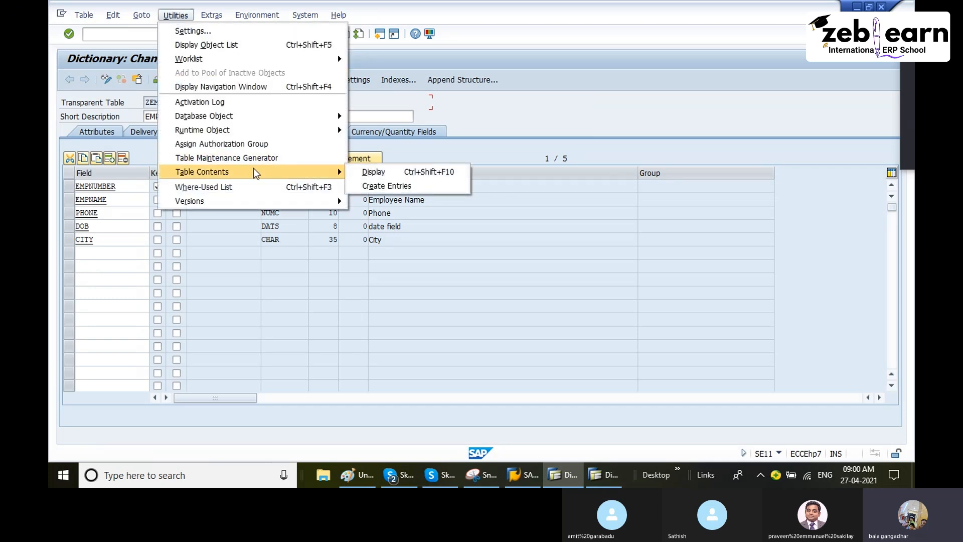
{"action": "left_click", "coordinate": [396, 188]}
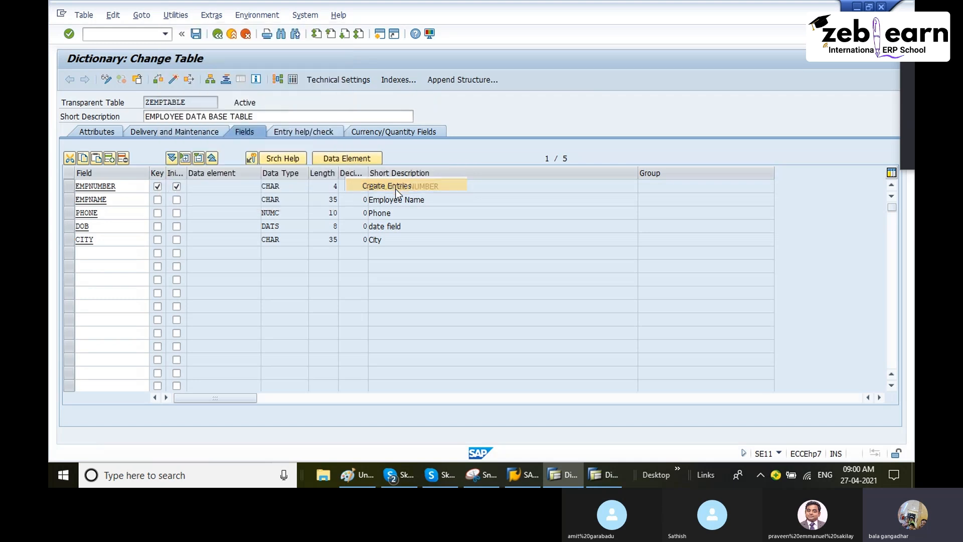
{"action": "type", "text": "E4"}
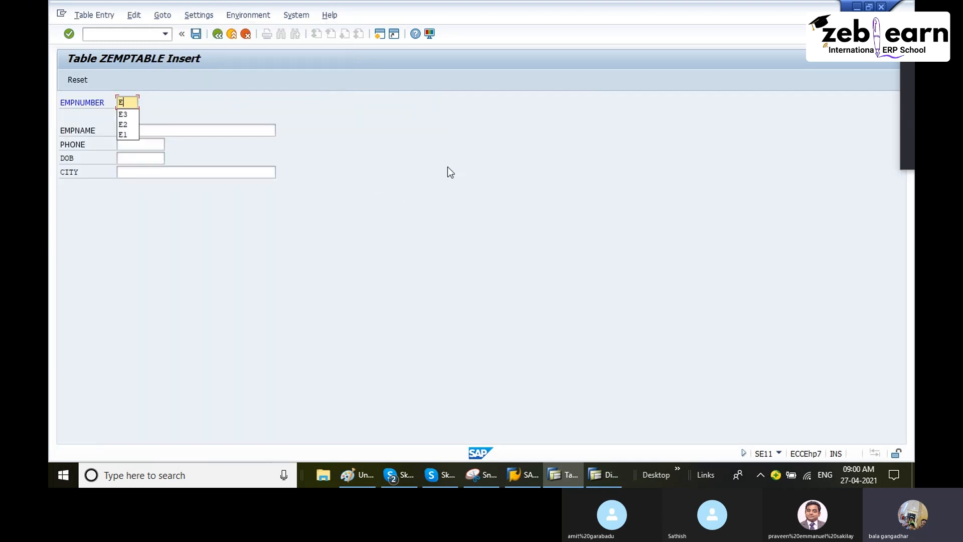
{"action": "key", "text": "Tab"}
{"action": "type", "text": "FASFA"}
{"action": "key", "text": "Tab"}
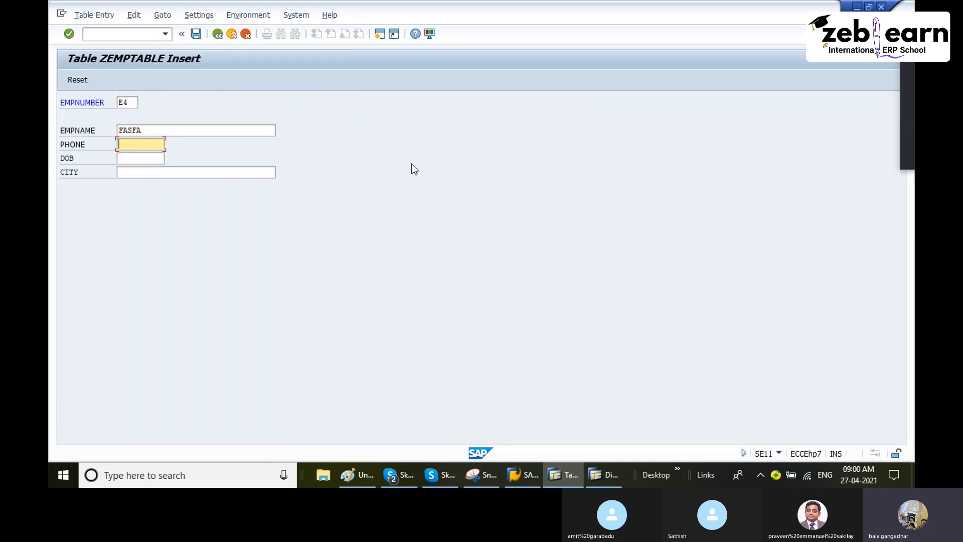
Step: Fill in the E4 entry's phone number, date of birth and city bangalore, save the entry and reset the form
{"action": "type", "text": "45353245"}
{"action": "left_click", "coordinate": [136, 156]}
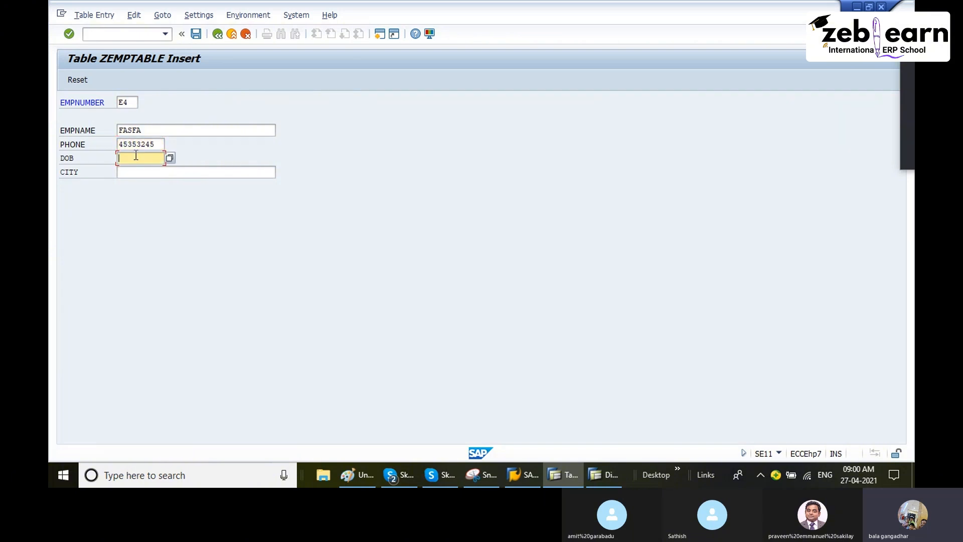
{"action": "left_click", "coordinate": [150, 171]}
{"action": "left_click", "coordinate": [149, 183]}
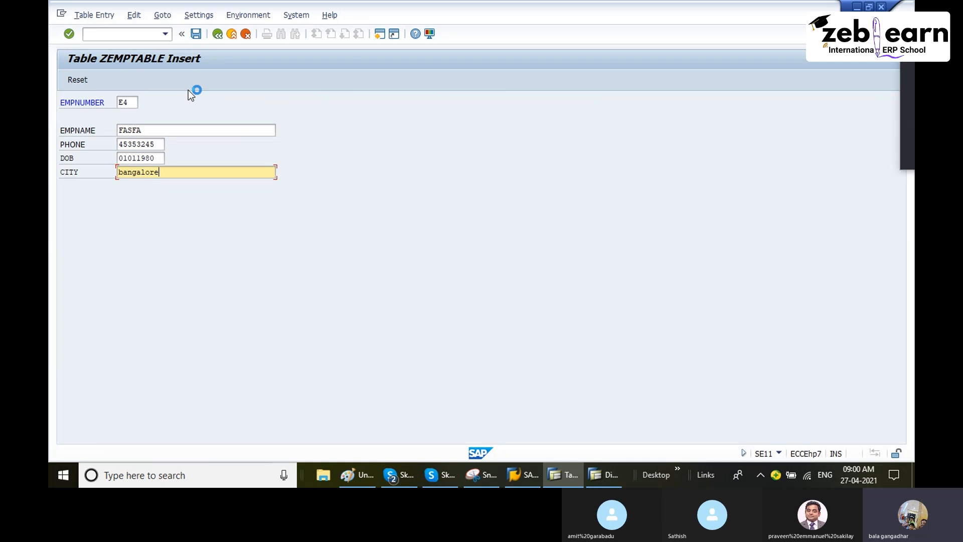
{"action": "left_click", "coordinate": [196, 35]}
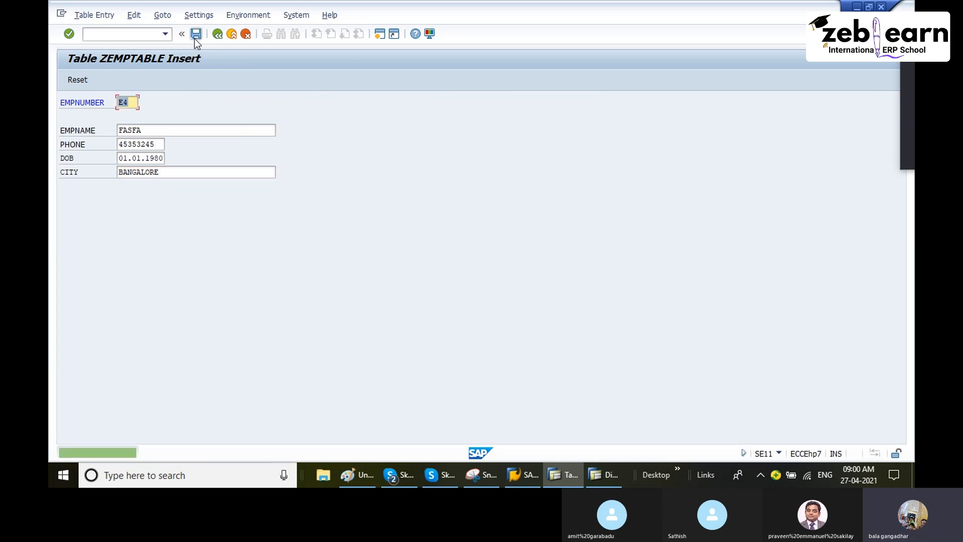
{"action": "left_click", "coordinate": [78, 83]}
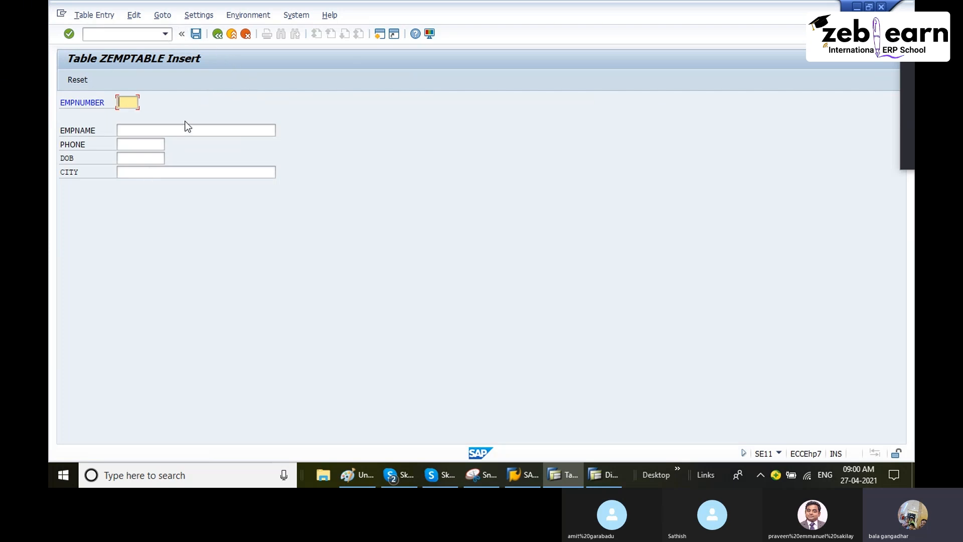
Step: Return to the ZEMPTABLE definition, display the table contents and list only entries with EMPNUMBER from E1 to E2
{"action": "left_click", "coordinate": [217, 34]}
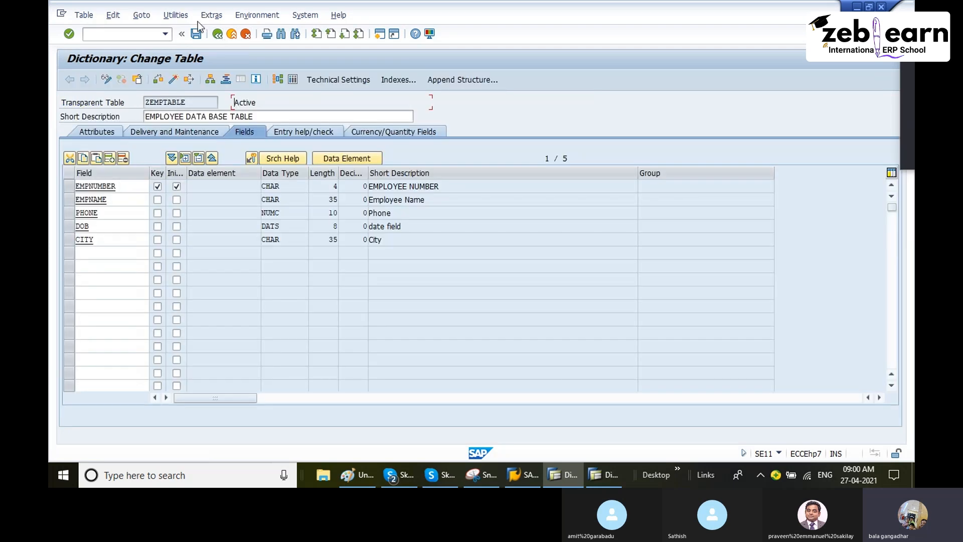
{"action": "left_click", "coordinate": [171, 16]}
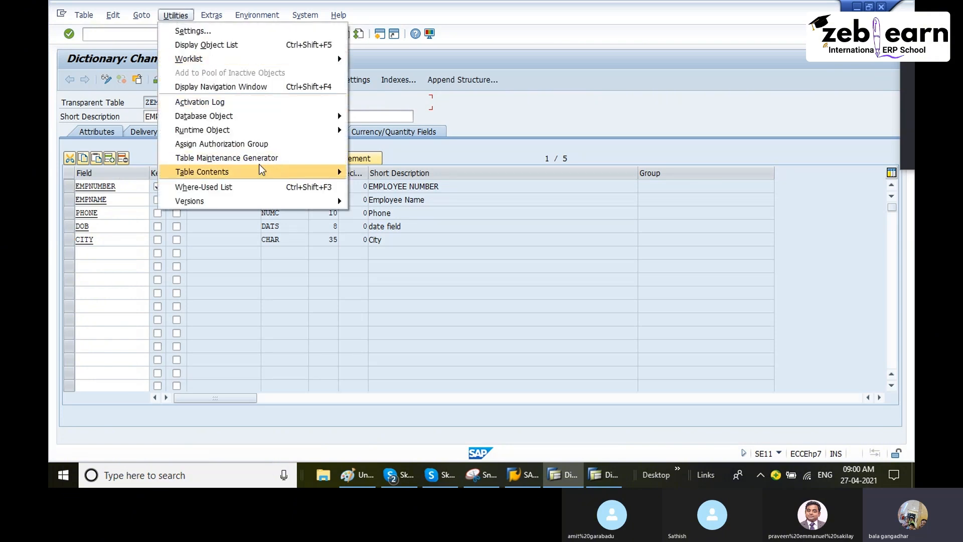
{"action": "mouse_move", "coordinate": [276, 175]}
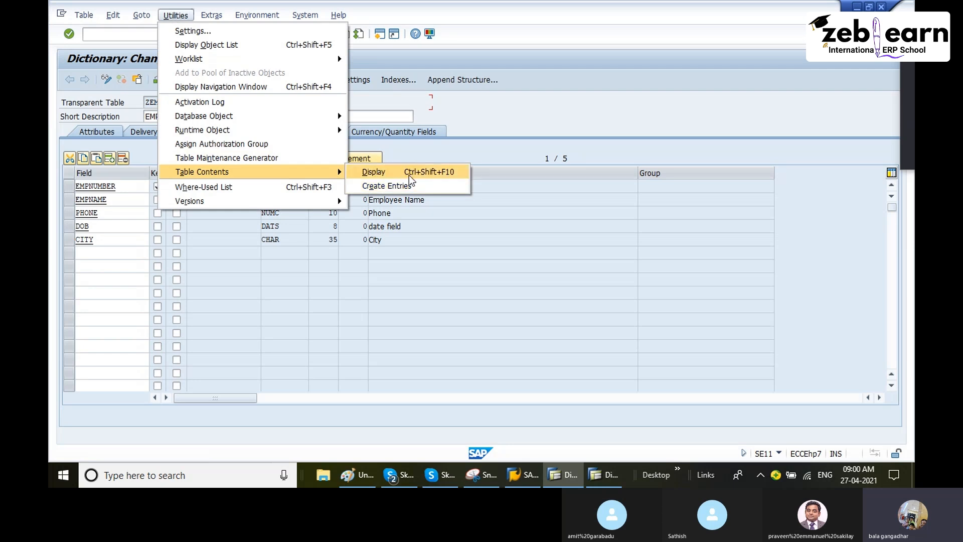
{"action": "left_click", "coordinate": [409, 175]}
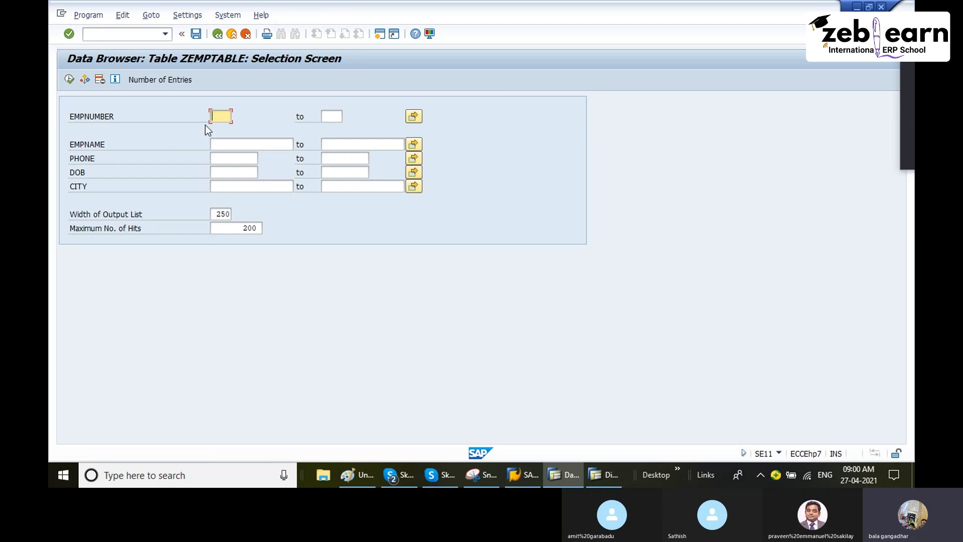
{"action": "type", "text": "E1"}
{"action": "key", "text": "Tab"}
{"action": "type", "text": "E2"}
{"action": "left_click", "coordinate": [69, 79]}
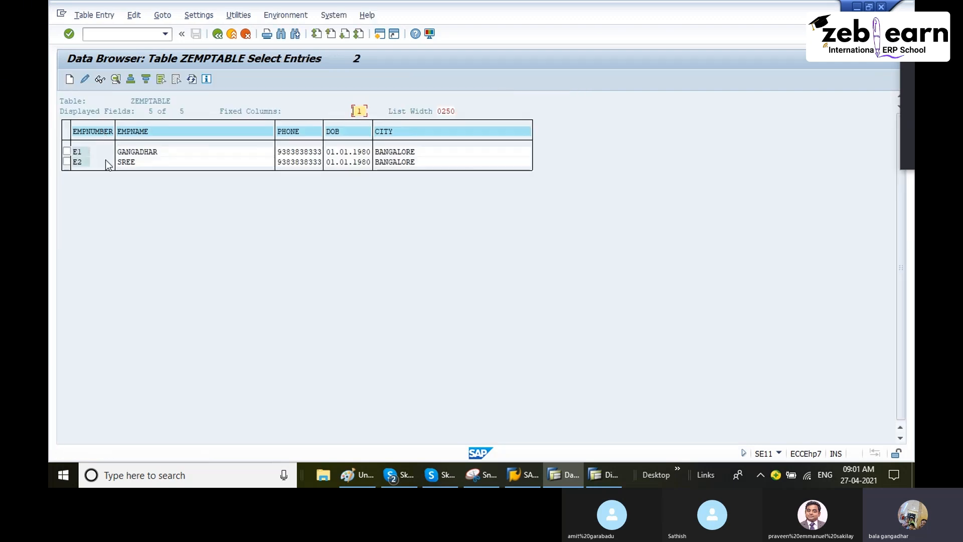
Step: Clear both ends of the EMPNUMBER range on the selection screen and list all ZEMPTABLE entries
{"action": "left_click", "coordinate": [220, 36]}
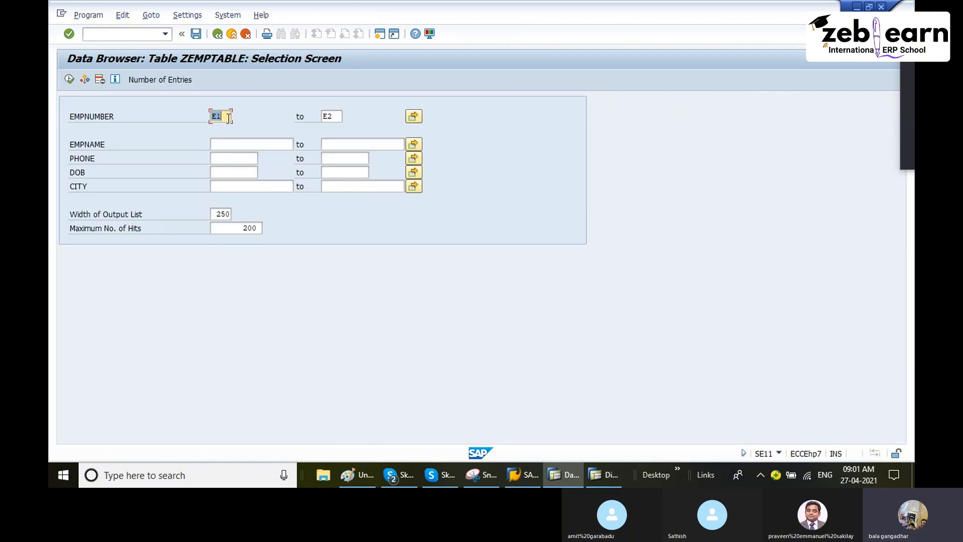
{"action": "key", "text": "Delete"}
{"action": "left_click", "coordinate": [336, 116]}
{"action": "key", "text": "BackSpace"}
{"action": "key", "text": "BackSpace"}
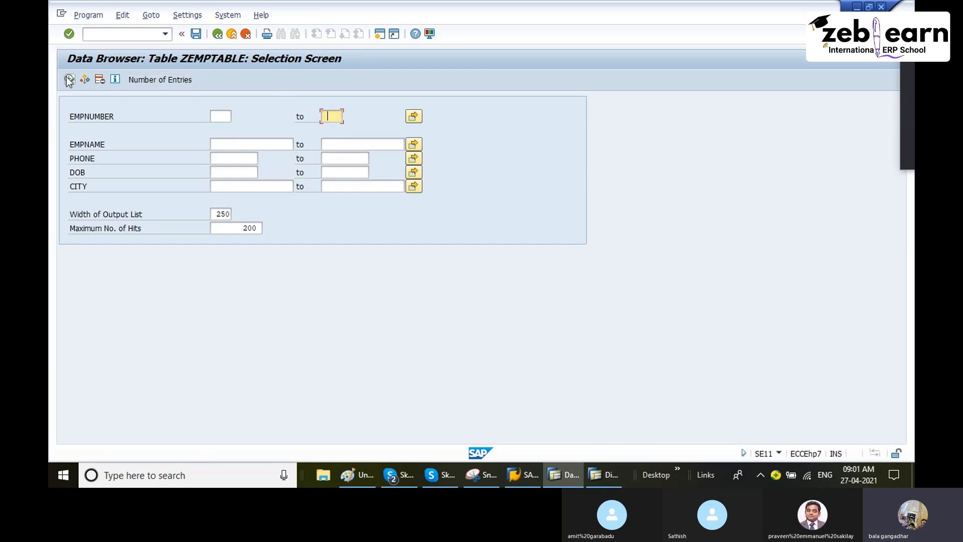
{"action": "left_click", "coordinate": [69, 80]}
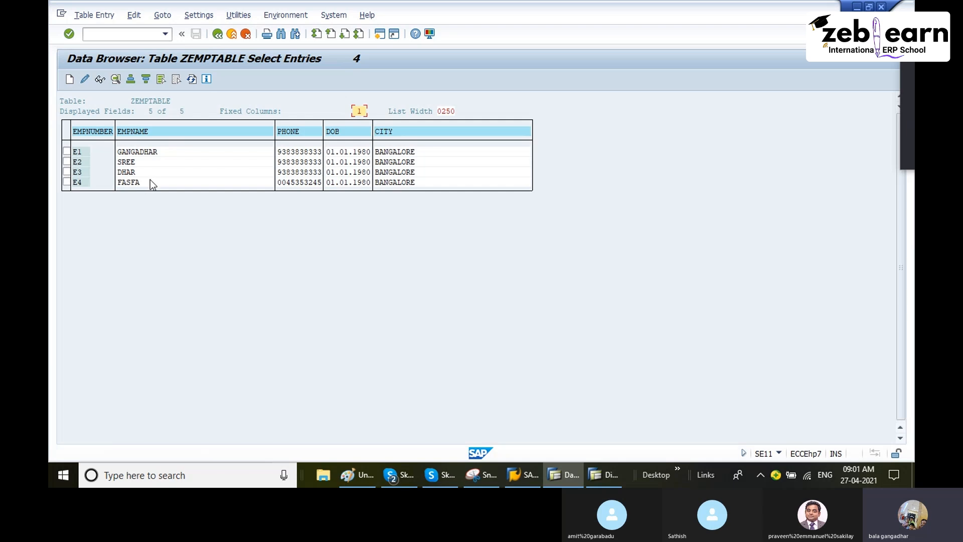
Step: Change the employee name of entry E4, save the record and return to the entry list
{"action": "left_click", "coordinate": [67, 182]}
{"action": "left_click", "coordinate": [86, 79]}
{"action": "type", "text": "SREEEE"}
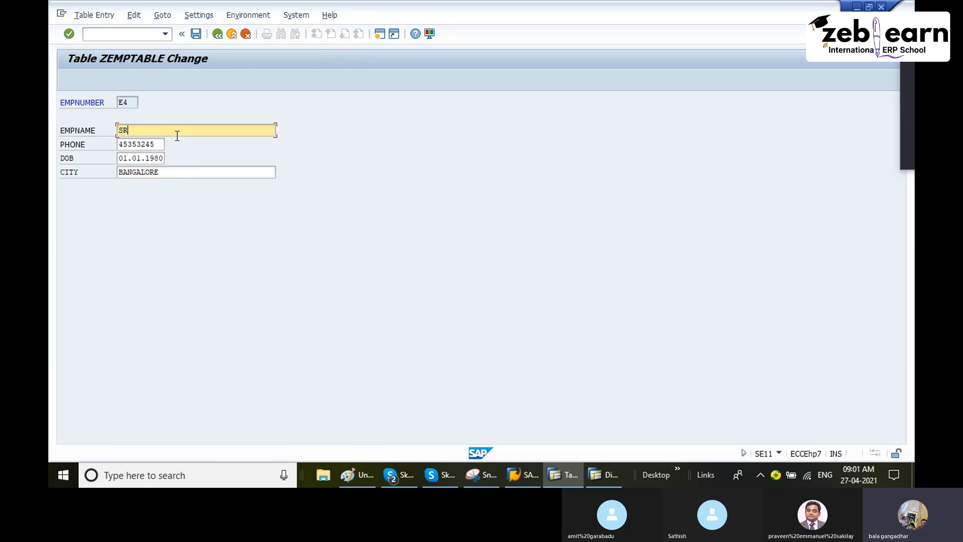
{"action": "left_click", "coordinate": [196, 34]}
{"action": "left_click", "coordinate": [218, 34]}
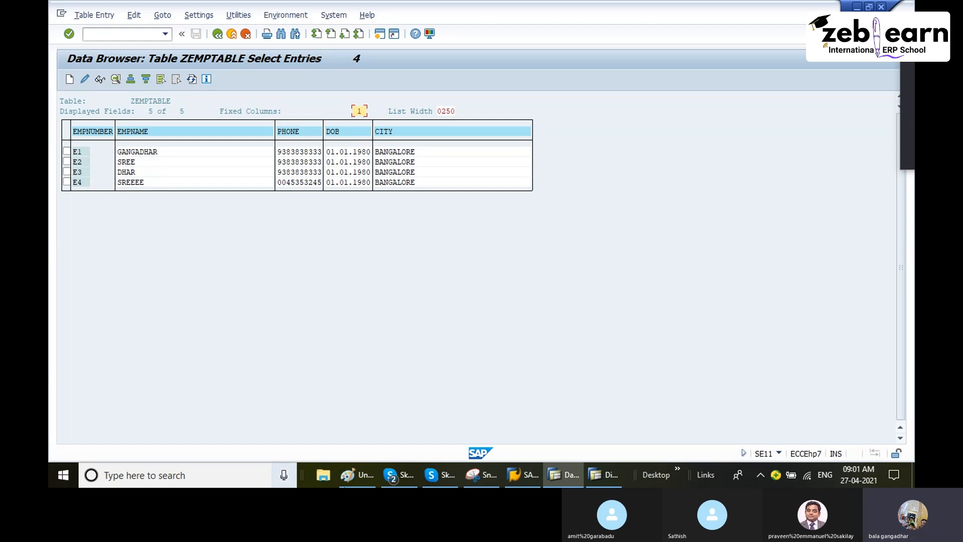
Step: Review the employee table diagram in Paint, switch back to SAP and return to the ZEMPTABLE field list
{"action": "left_click", "coordinate": [363, 478]}
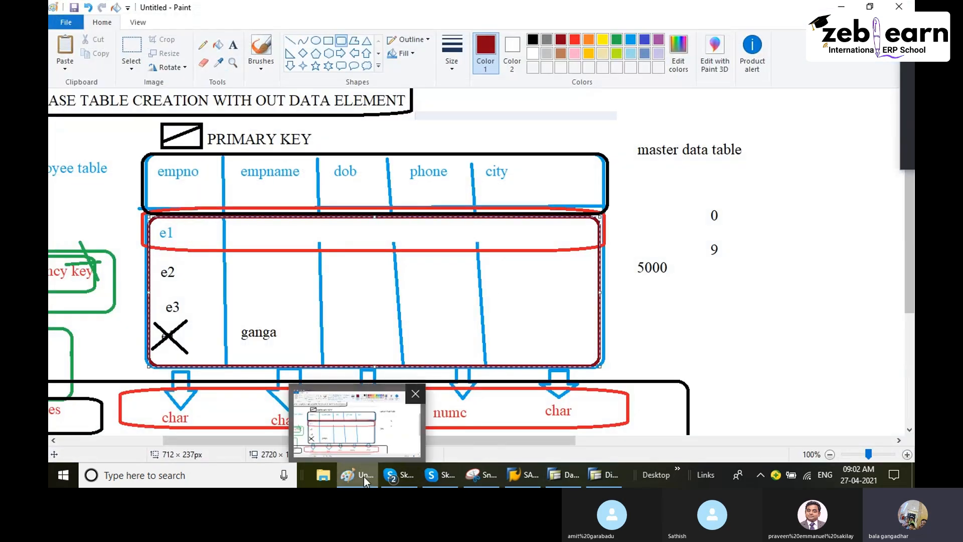
{"action": "left_click", "coordinate": [363, 476]}
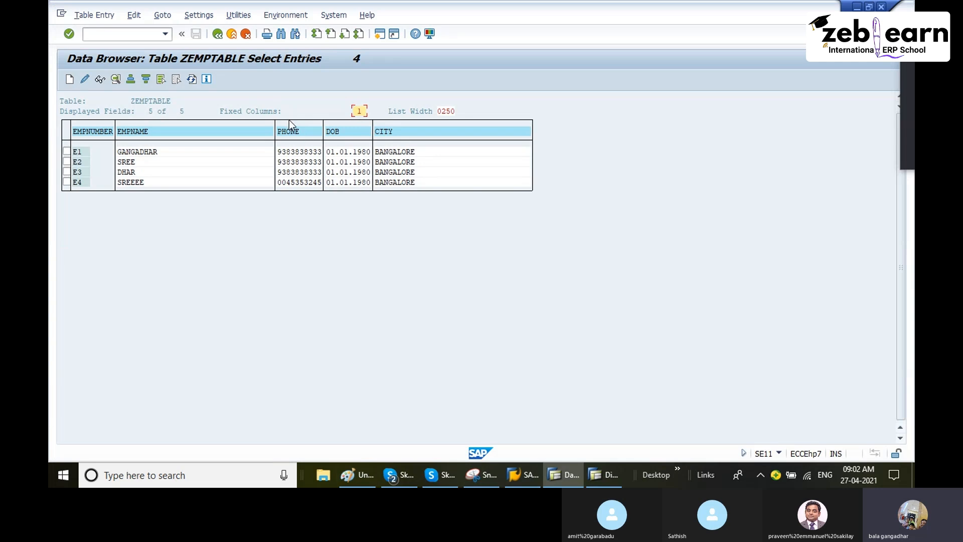
{"action": "left_click", "coordinate": [219, 38]}
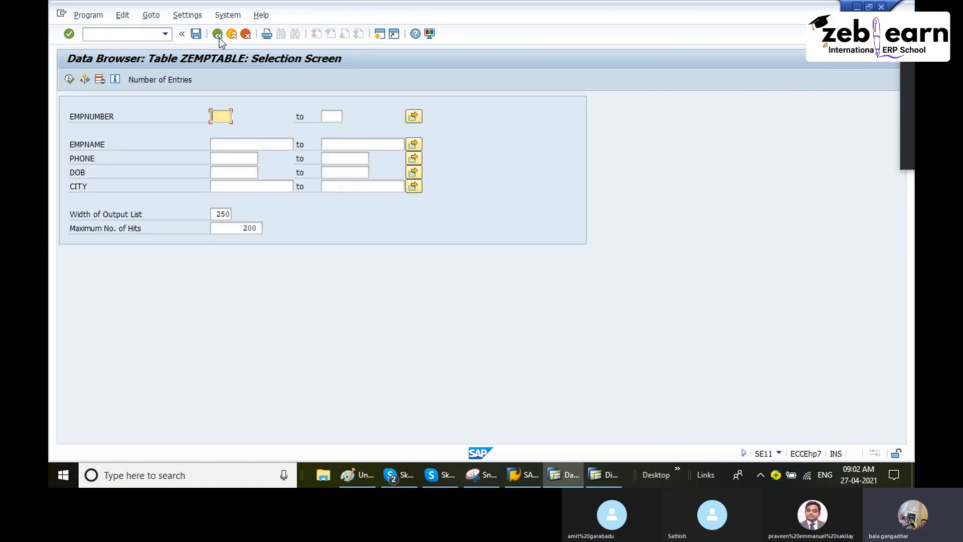
{"action": "left_click", "coordinate": [218, 38]}
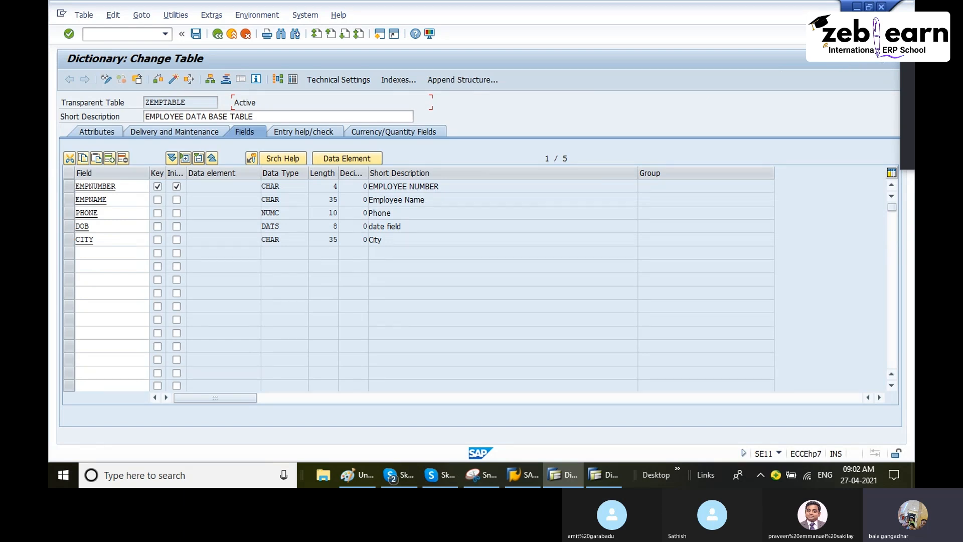
{"action": "left_click_drag", "start_coordinate": [905, 58], "coordinate": [587, 29]}
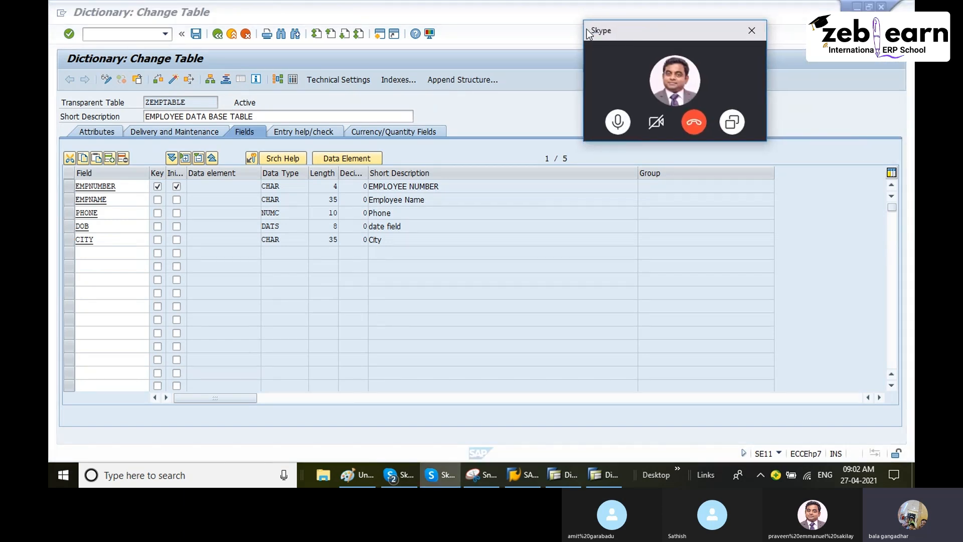